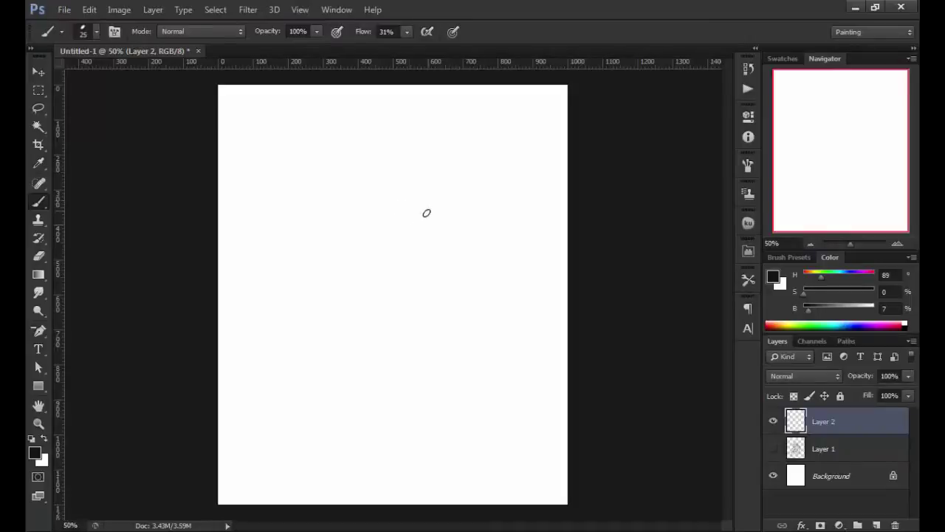
Step: Sketch a rough grey head circle and a long body line on Layer 2
{"action": "mouse_move", "coordinate": [426, 211]}
{"action": "left_mouse_down"}
{"action": "mouse_move", "coordinate": [431, 285]}
{"action": "mouse_move", "coordinate": [468, 271]}
{"action": "mouse_move", "coordinate": [391, 288]}
{"action": "mouse_move", "coordinate": [507, 268]}
{"action": "mouse_move", "coordinate": [474, 395]}
{"action": "left_mouse_up"}
Step: Extend the arm and side lines and sketch hair strands falling past the shoulder
{"action": "left_click_drag", "start_coordinate": [470, 351], "coordinate": [489, 466]}
{"action": "left_click_drag", "start_coordinate": [502, 376], "coordinate": [508, 470]}
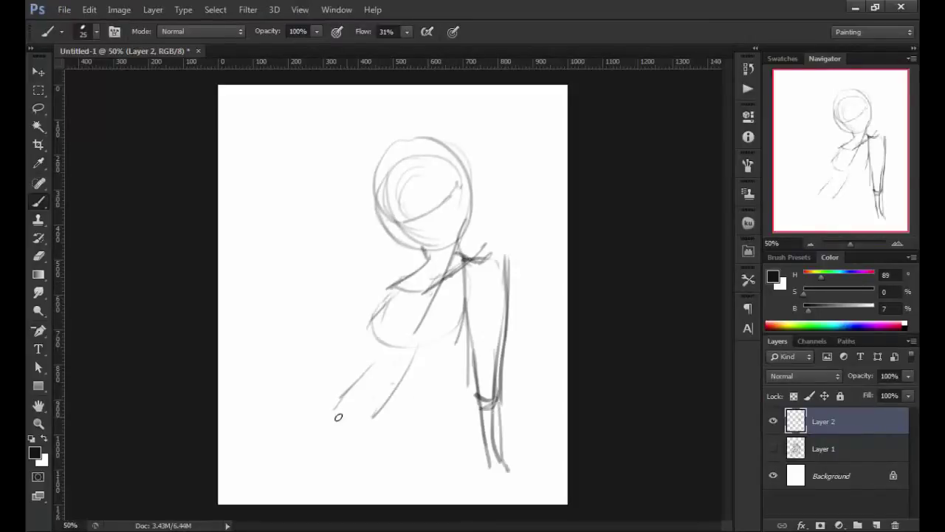
{"action": "left_click_drag", "start_coordinate": [325, 406], "coordinate": [432, 404]}
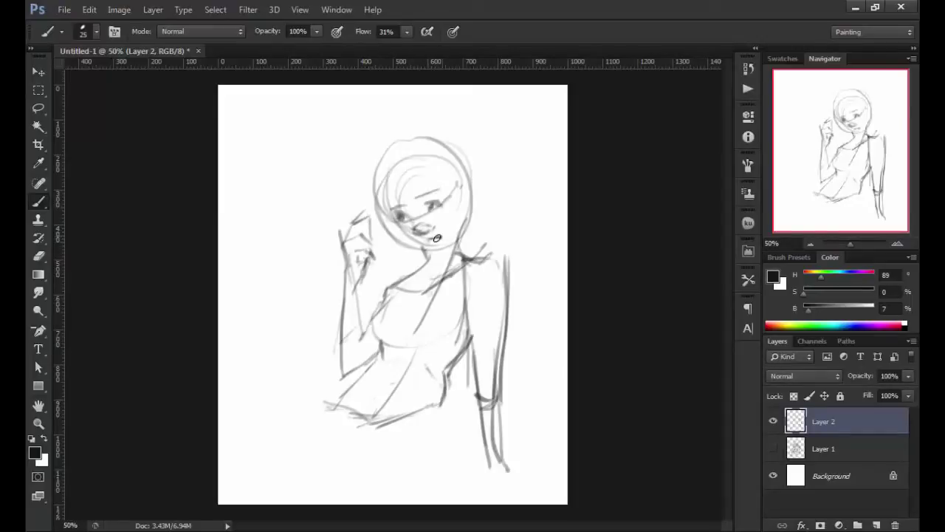
{"action": "mouse_move", "coordinate": [399, 140]}
{"action": "left_mouse_down"}
{"action": "mouse_move", "coordinate": [379, 229]}
{"action": "mouse_move", "coordinate": [458, 185]}
{"action": "left_mouse_up"}
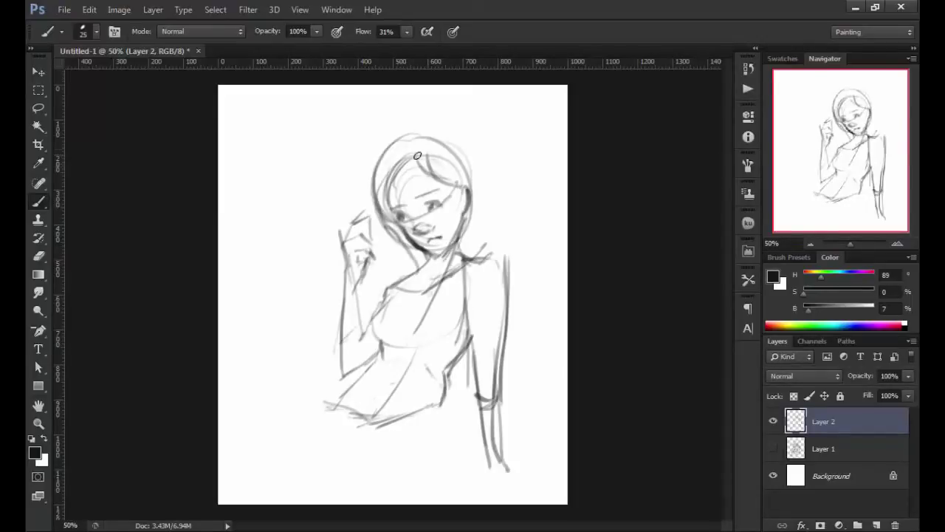
{"action": "left_click_drag", "start_coordinate": [421, 130], "coordinate": [476, 184]}
{"action": "mouse_move", "coordinate": [406, 148]}
{"action": "left_mouse_down"}
{"action": "mouse_move", "coordinate": [462, 164]}
{"action": "mouse_move", "coordinate": [473, 210]}
{"action": "left_mouse_up"}
{"action": "mouse_move", "coordinate": [473, 158]}
{"action": "left_mouse_down"}
{"action": "mouse_move", "coordinate": [480, 218]}
{"action": "mouse_move", "coordinate": [517, 276]}
{"action": "left_mouse_up"}
{"action": "left_click_drag", "start_coordinate": [476, 221], "coordinate": [468, 252]}
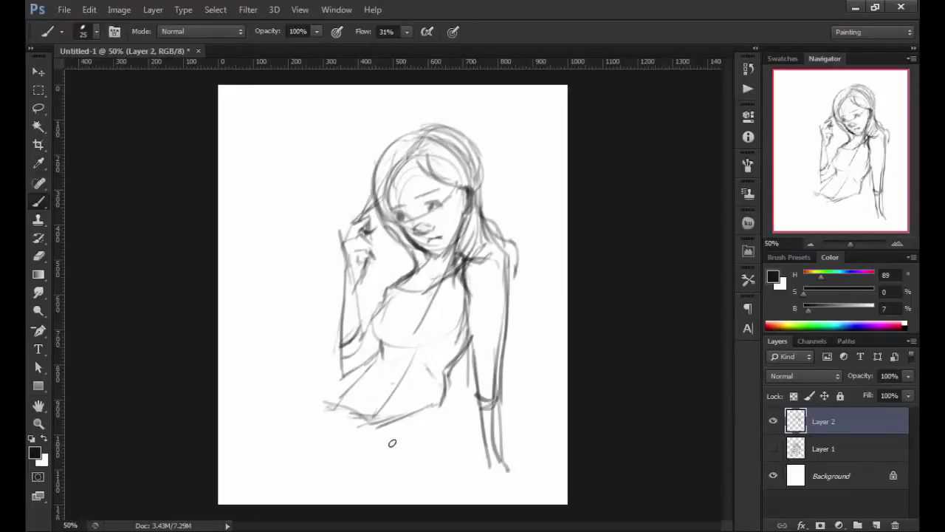
Step: Sketch the shirt hem, lap, knees, lower legs, thighs and waist lines
{"action": "mouse_move", "coordinate": [287, 412]}
{"action": "left_mouse_down"}
{"action": "mouse_move", "coordinate": [393, 426]}
{"action": "mouse_move", "coordinate": [431, 477]}
{"action": "left_mouse_up"}
{"action": "mouse_move", "coordinate": [440, 421]}
{"action": "left_mouse_down"}
{"action": "mouse_move", "coordinate": [326, 452]}
{"action": "mouse_move", "coordinate": [373, 483]}
{"action": "left_mouse_up"}
{"action": "left_click_drag", "start_coordinate": [337, 403], "coordinate": [223, 458]}
{"action": "left_click_drag", "start_coordinate": [354, 481], "coordinate": [398, 489]}
{"action": "left_click_drag", "start_coordinate": [369, 436], "coordinate": [437, 469]}
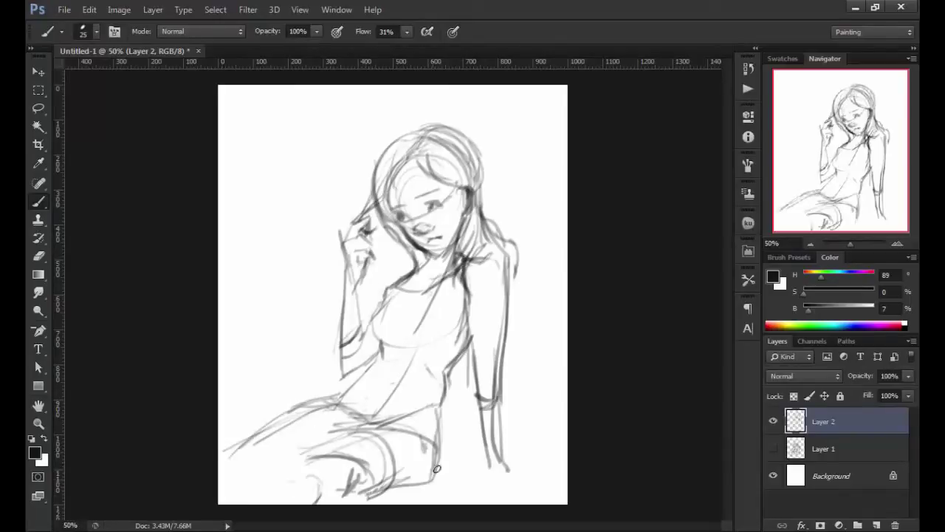
{"action": "left_click_drag", "start_coordinate": [318, 395], "coordinate": [235, 446]}
{"action": "left_click_drag", "start_coordinate": [343, 436], "coordinate": [226, 459]}
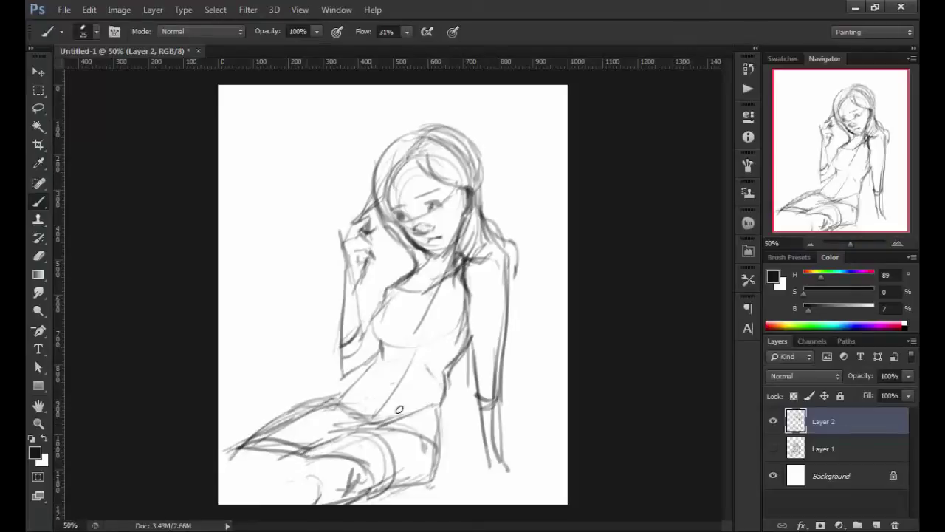
{"action": "left_click_drag", "start_coordinate": [382, 347], "coordinate": [471, 337]}
{"action": "left_click_drag", "start_coordinate": [437, 415], "coordinate": [454, 469]}
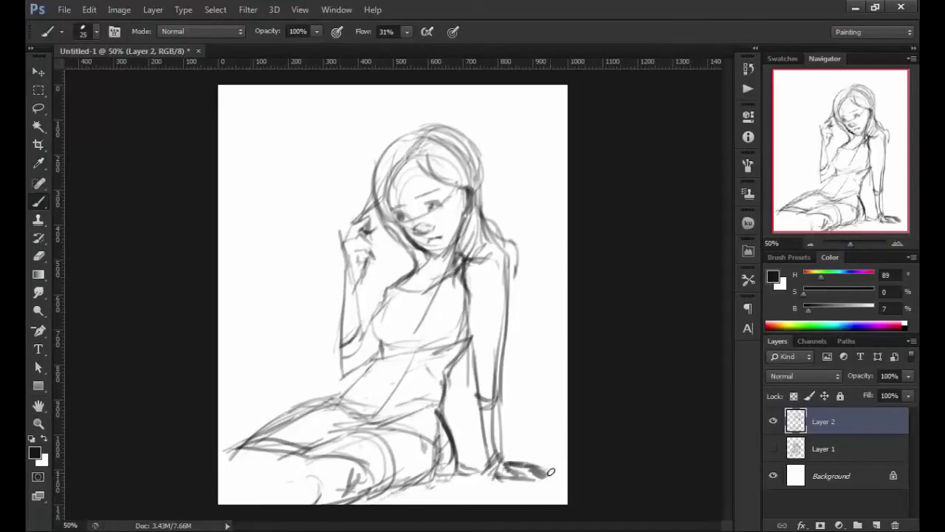
Step: Add the neckline, chest, long right-side hair, hand, raised knee and shoulder-to-waist line
{"action": "left_click_drag", "start_coordinate": [394, 301], "coordinate": [428, 325]}
{"action": "left_click_drag", "start_coordinate": [466, 267], "coordinate": [436, 295]}
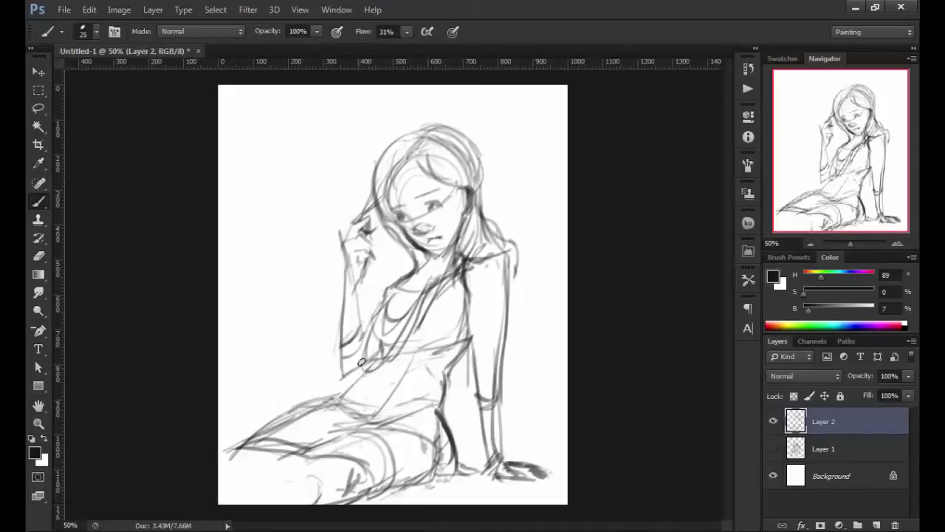
{"action": "left_click_drag", "start_coordinate": [496, 235], "coordinate": [516, 294]}
{"action": "left_click_drag", "start_coordinate": [510, 255], "coordinate": [521, 440]}
{"action": "mouse_move", "coordinate": [515, 350]}
{"action": "left_mouse_down"}
{"action": "mouse_move", "coordinate": [529, 460]}
{"action": "mouse_move", "coordinate": [566, 440]}
{"action": "left_mouse_up"}
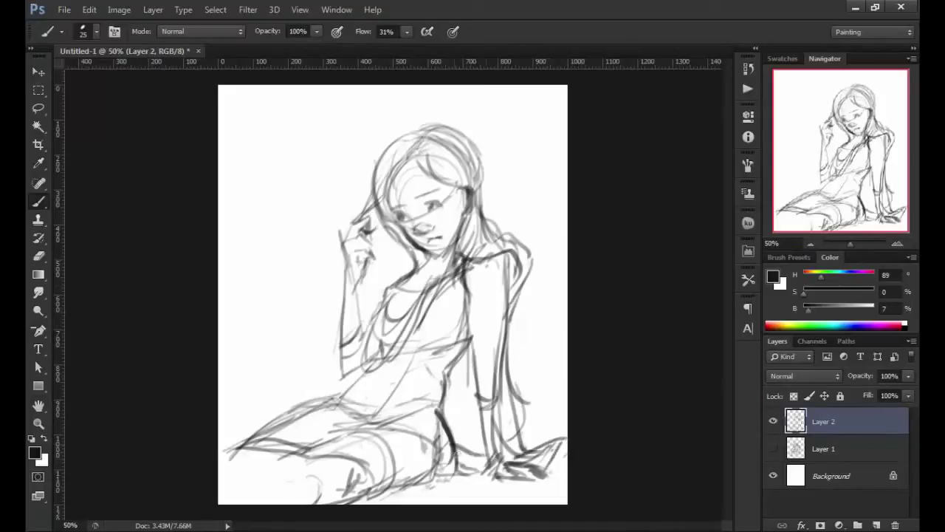
{"action": "left_click_drag", "start_coordinate": [295, 405], "coordinate": [334, 452]}
{"action": "left_click_drag", "start_coordinate": [263, 429], "coordinate": [460, 274]}
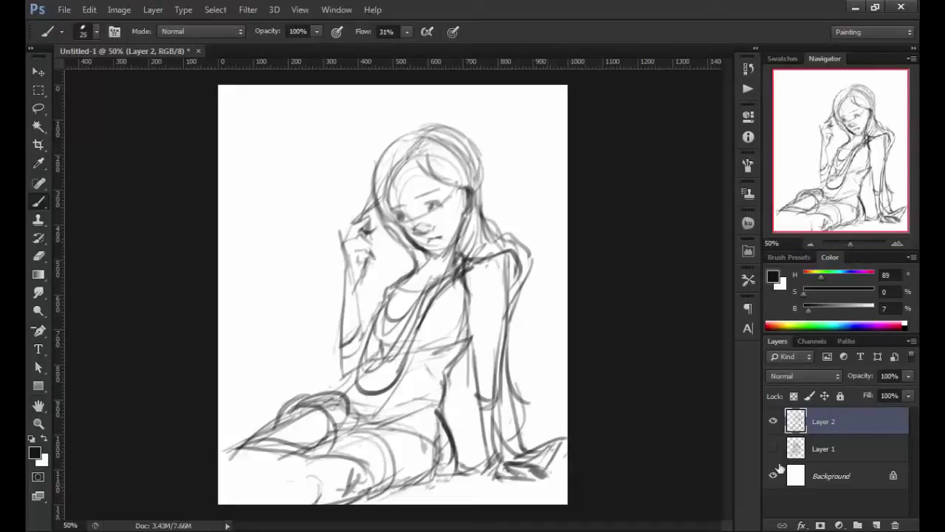
Step: Scale the sketch up to about 111% with Free Transform
{"action": "key", "text": "ctrl+t"}
{"action": "left_click_drag", "start_coordinate": [567, 122], "coordinate": [574, 96]}
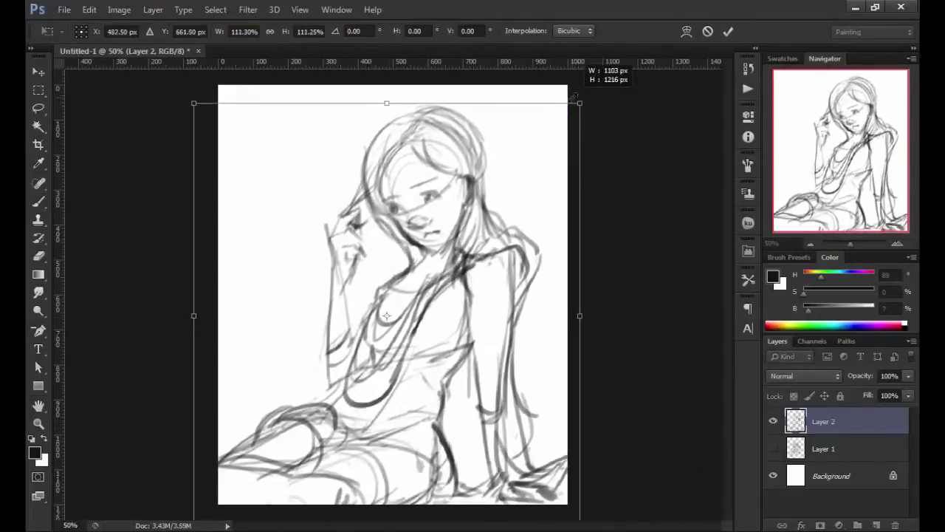
{"action": "key", "text": "Return"}
Step: Add Layer 3 beneath the sketch and block in the figure with flat mid grey
{"action": "key", "text": "b"}
{"action": "left_click", "coordinate": [875, 525], "text": "ctrl"}
{"action": "left_click", "coordinate": [838, 305]}
{"action": "left_click", "coordinate": [814, 292]}
{"action": "left_click", "coordinate": [748, 280]}
{"action": "mouse_move", "coordinate": [384, 296]}
{"action": "left_mouse_down"}
{"action": "mouse_move", "coordinate": [428, 340]}
{"action": "mouse_move", "coordinate": [414, 133]}
{"action": "mouse_move", "coordinate": [502, 251]}
{"action": "mouse_move", "coordinate": [518, 463]}
{"action": "mouse_move", "coordinate": [443, 332]}
{"action": "mouse_move", "coordinate": [347, 221]}
{"action": "mouse_move", "coordinate": [249, 481]}
{"action": "mouse_move", "coordinate": [480, 296]}
{"action": "left_mouse_up"}
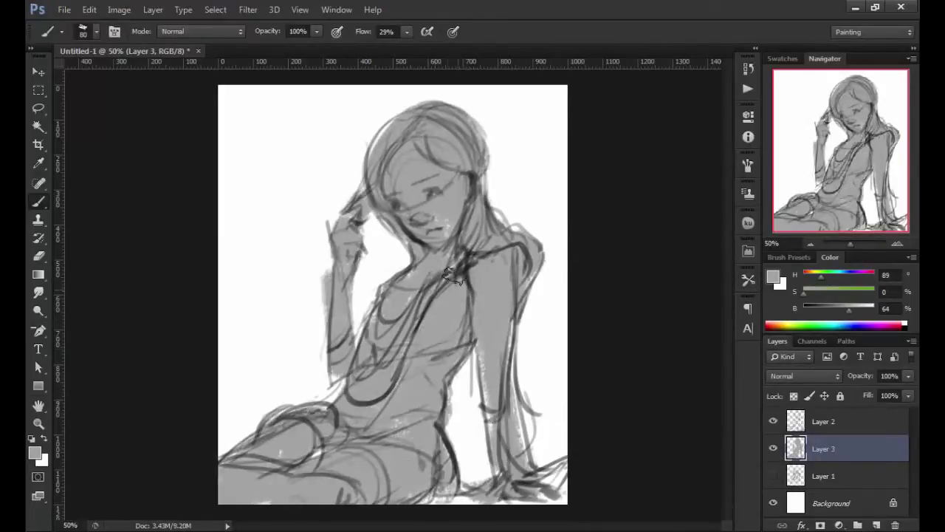
Step: Add Layer 4 and paint broad grey background strokes with a larger brush
{"action": "left_click", "coordinate": [876, 525], "text": "ctrl"}
{"action": "key", "text": "bracketright"}
{"action": "key", "text": "bracketright"}
{"action": "key", "text": "bracketright"}
{"action": "mouse_move", "coordinate": [222, 333]}
{"action": "left_mouse_down"}
{"action": "mouse_move", "coordinate": [523, 185]}
{"action": "mouse_move", "coordinate": [565, 333]}
{"action": "mouse_move", "coordinate": [531, 473]}
{"action": "left_mouse_up"}
Step: On Layer 3, shade the hair, neck, chest, torso, arms and legs with darker grey
{"action": "left_click", "coordinate": [850, 421]}
{"action": "left_click", "coordinate": [864, 449]}
{"action": "key", "text": "bracketleft"}
{"action": "key", "text": "bracketleft"}
{"action": "key", "text": "bracketleft"}
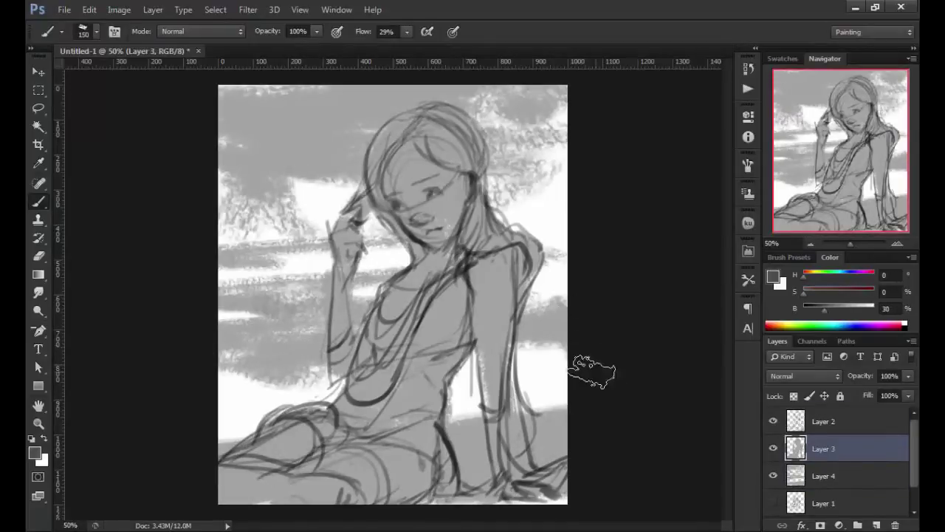
{"action": "left_click_drag", "start_coordinate": [472, 310], "coordinate": [362, 354]}
{"action": "mouse_move", "coordinate": [480, 237]}
{"action": "left_mouse_down"}
{"action": "mouse_move", "coordinate": [428, 126]}
{"action": "mouse_move", "coordinate": [341, 270]}
{"action": "left_mouse_up"}
{"action": "left_click_drag", "start_coordinate": [339, 473], "coordinate": [222, 488]}
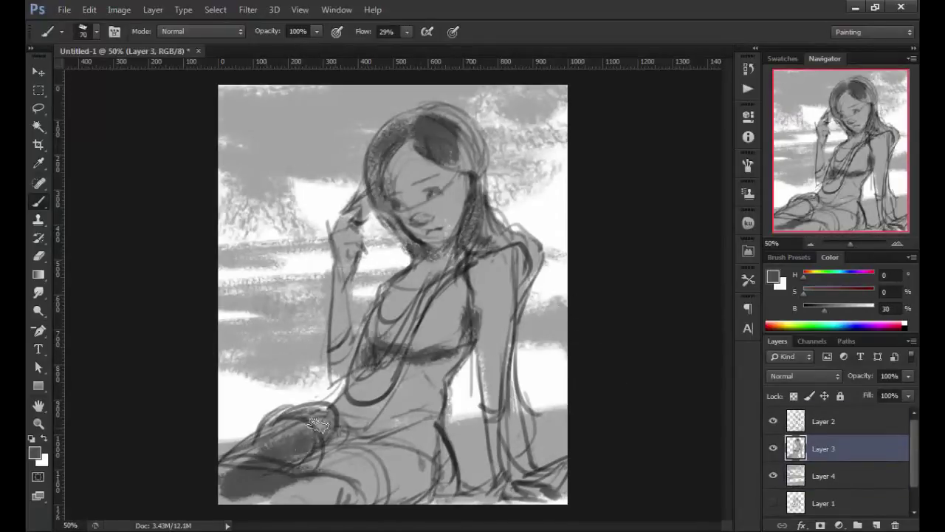
{"action": "mouse_move", "coordinate": [458, 443]}
{"action": "left_mouse_down"}
{"action": "mouse_move", "coordinate": [428, 502]}
{"action": "mouse_move", "coordinate": [369, 325]}
{"action": "left_mouse_up"}
{"action": "mouse_move", "coordinate": [443, 325]}
{"action": "left_mouse_down"}
{"action": "mouse_move", "coordinate": [521, 267]}
{"action": "mouse_move", "coordinate": [510, 473]}
{"action": "left_mouse_up"}
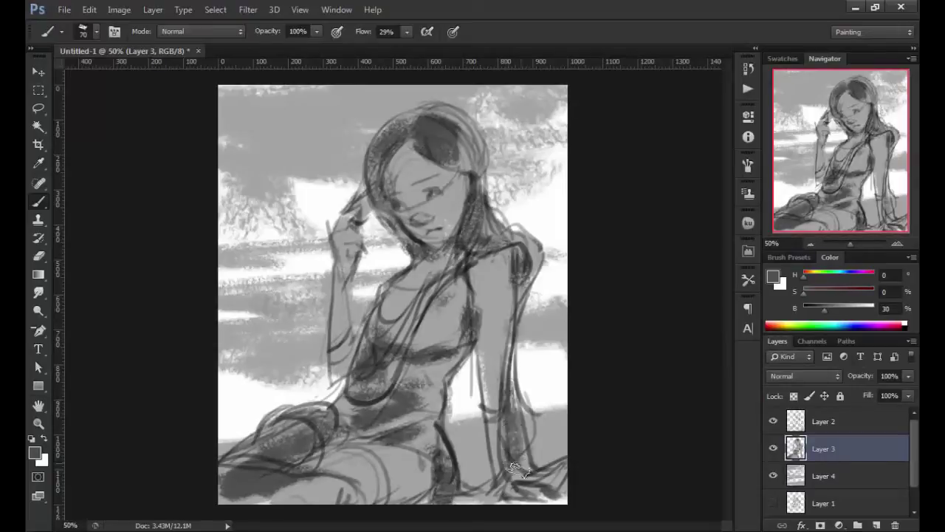
{"action": "left_click_drag", "start_coordinate": [510, 251], "coordinate": [362, 391]}
{"action": "left_click_drag", "start_coordinate": [281, 406], "coordinate": [332, 436]}
{"action": "left_click_drag", "start_coordinate": [517, 236], "coordinate": [510, 303]}
{"action": "left_click_drag", "start_coordinate": [517, 354], "coordinate": [555, 467]}
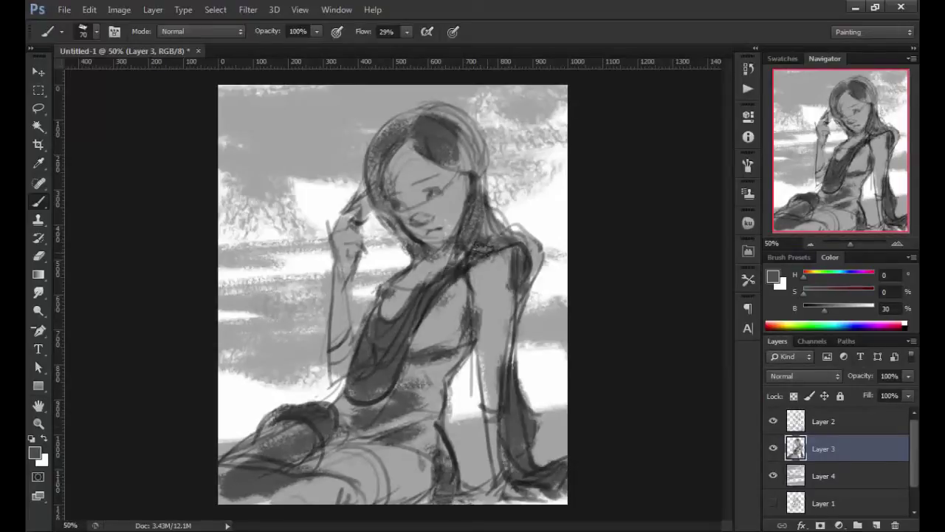
Step: Add Layer 5 in Overlay mode and glaze saturated dark blue strokes over the background
{"action": "left_click", "coordinate": [877, 525]}
{"action": "mouse_move", "coordinate": [804, 278]}
{"action": "left_mouse_down"}
{"action": "mouse_move", "coordinate": [844, 279]}
{"action": "mouse_move", "coordinate": [827, 294]}
{"action": "left_mouse_up"}
{"action": "left_click_drag", "start_coordinate": [825, 310], "coordinate": [820, 310]}
{"action": "left_click_drag", "start_coordinate": [240, 100], "coordinate": [234, 210]}
{"action": "left_click", "coordinate": [804, 375]}
{"action": "left_click", "coordinate": [794, 222]}
{"action": "left_click_drag", "start_coordinate": [827, 294], "coordinate": [847, 294]}
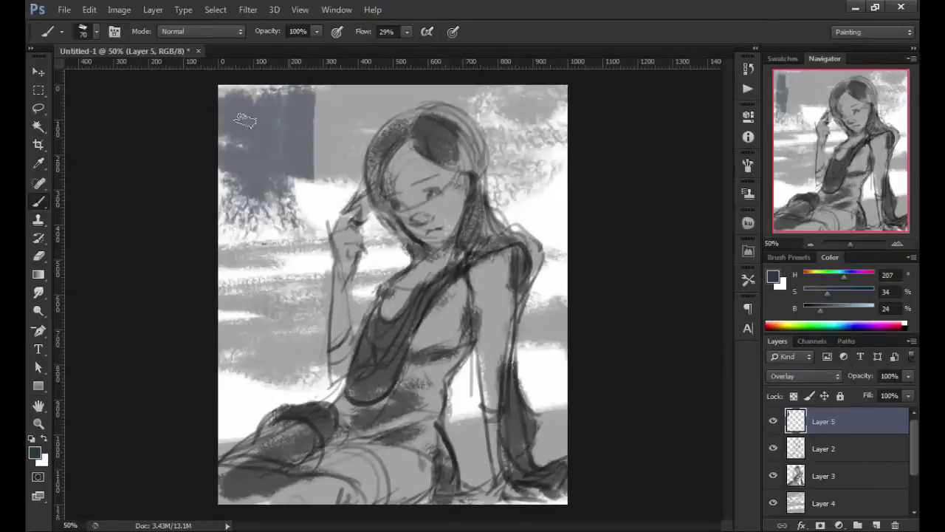
{"action": "left_click_drag", "start_coordinate": [317, 166], "coordinate": [707, 232]}
{"action": "left_click_drag", "start_coordinate": [333, 207], "coordinate": [284, 361]}
Step: Move the blue Overlay layer below the figure and paint light grey over the arm and right side
{"action": "left_click_drag", "start_coordinate": [823, 421], "coordinate": [823, 489]}
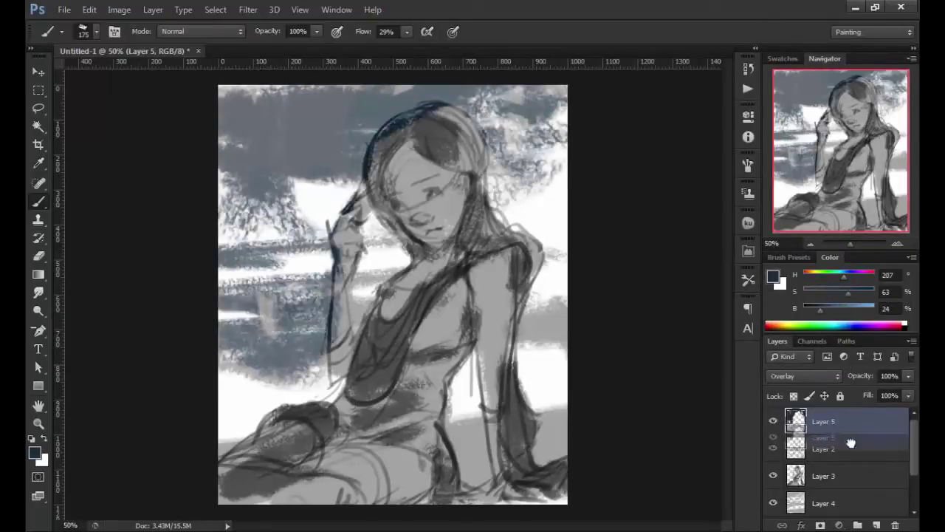
{"action": "left_click", "coordinate": [823, 503]}
{"action": "left_click", "coordinate": [480, 388], "text": "alt"}
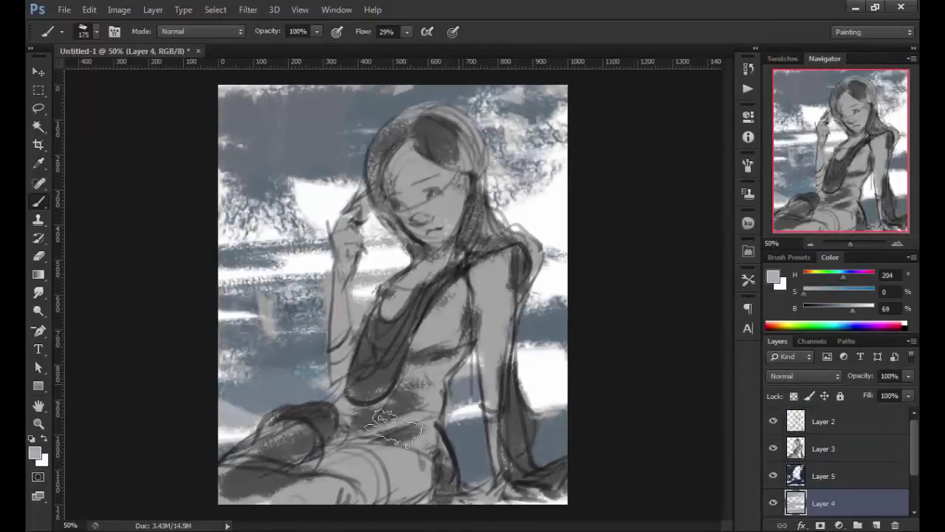
{"action": "left_click_drag", "start_coordinate": [480, 387], "coordinate": [517, 355]}
{"action": "left_click", "coordinate": [876, 525]}
Step: Paint dark blue-grey across the upper background and behind the head
{"action": "left_click_drag", "start_coordinate": [822, 292], "coordinate": [816, 292]}
{"action": "left_click_drag", "start_coordinate": [853, 305], "coordinate": [820, 305]}
{"action": "left_click_drag", "start_coordinate": [229, 184], "coordinate": [384, 222]}
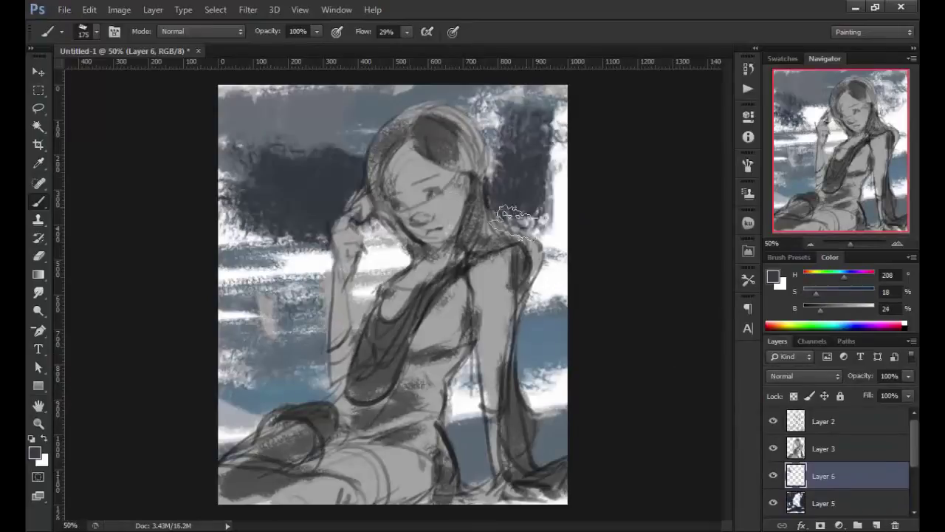
{"action": "left_click_drag", "start_coordinate": [488, 111], "coordinate": [546, 274]}
Step: Paint teal, green and yellow-green foliage across the top and upper left
{"action": "left_click_drag", "start_coordinate": [295, 111], "coordinate": [546, 126]}
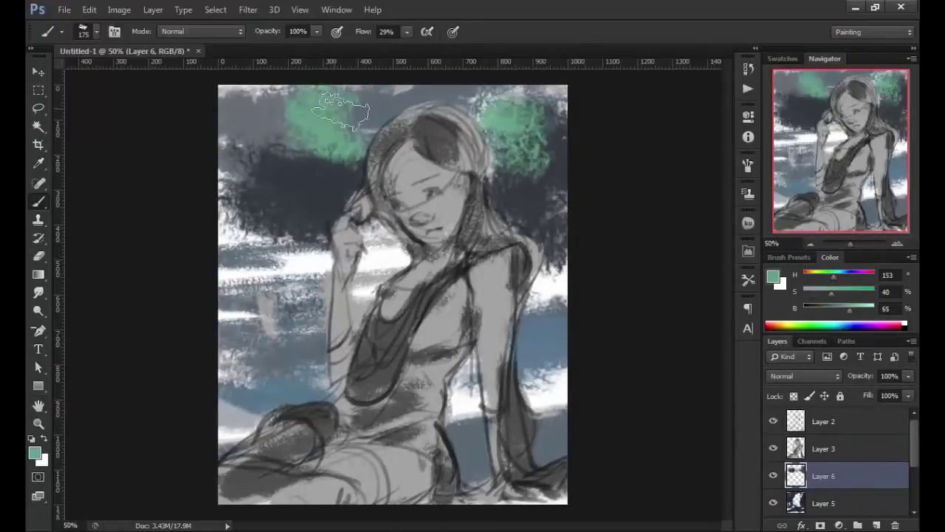
{"action": "left_click_drag", "start_coordinate": [831, 291], "coordinate": [836, 291]}
{"action": "left_click_drag", "start_coordinate": [281, 104], "coordinate": [517, 110]}
{"action": "left_click_drag", "start_coordinate": [833, 274], "coordinate": [820, 275]}
{"action": "left_click_drag", "start_coordinate": [836, 291], "coordinate": [842, 291]}
{"action": "left_click_drag", "start_coordinate": [834, 305], "coordinate": [847, 305]}
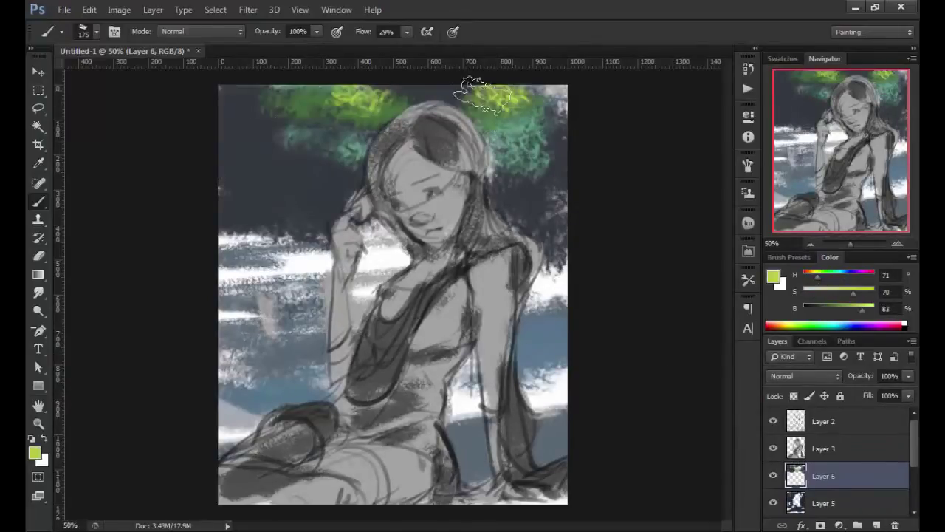
{"action": "mouse_move", "coordinate": [332, 104]}
{"action": "left_mouse_down"}
{"action": "mouse_move", "coordinate": [532, 96]}
{"action": "mouse_move", "coordinate": [436, 96]}
{"action": "left_mouse_up"}
{"action": "left_click_drag", "start_coordinate": [221, 148], "coordinate": [325, 192]}
Step: Add bright green foliage on both upper sides and darken strokes along the top edge
{"action": "left_click_drag", "start_coordinate": [494, 177], "coordinate": [565, 206]}
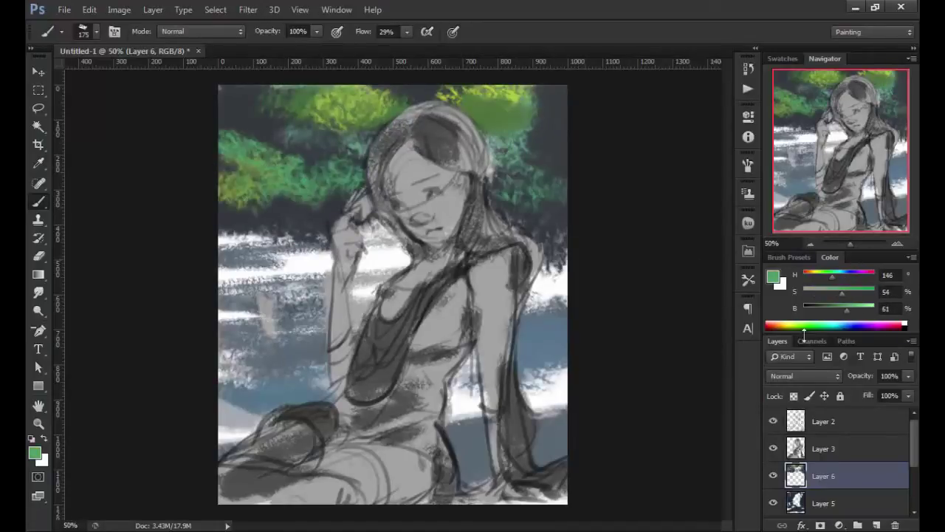
{"action": "left_click_drag", "start_coordinate": [240, 170], "coordinate": [336, 200]}
{"action": "left_click_drag", "start_coordinate": [488, 148], "coordinate": [564, 200]}
{"action": "key", "text": "bracketleft"}
{"action": "key", "text": "bracketleft"}
{"action": "key", "text": "bracketleft"}
{"action": "mouse_move", "coordinate": [274, 104]}
{"action": "left_mouse_down"}
{"action": "mouse_move", "coordinate": [547, 119]}
{"action": "mouse_move", "coordinate": [502, 111]}
{"action": "left_mouse_up"}
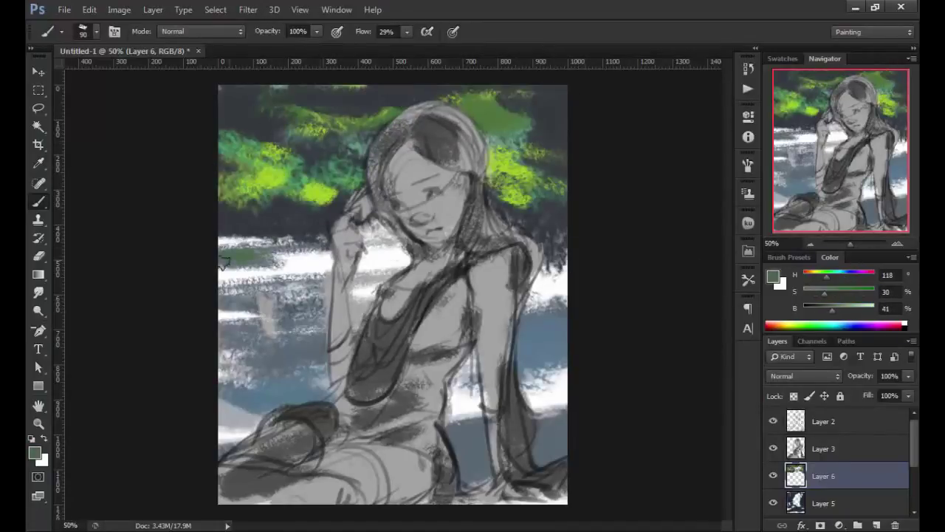
Step: Paint bright green sunlit grass around the middle and right, plus teal grass on the left
{"action": "left_click", "coordinate": [318, 192], "text": "alt"}
{"action": "left_click_drag", "start_coordinate": [222, 244], "coordinate": [333, 266]}
{"action": "left_click_drag", "start_coordinate": [221, 303], "coordinate": [325, 310]}
{"action": "left_click_drag", "start_coordinate": [521, 251], "coordinate": [565, 310]}
{"action": "mouse_move", "coordinate": [450, 413]}
{"action": "left_mouse_down"}
{"action": "mouse_move", "coordinate": [569, 371]}
{"action": "mouse_move", "coordinate": [565, 403]}
{"action": "left_mouse_up"}
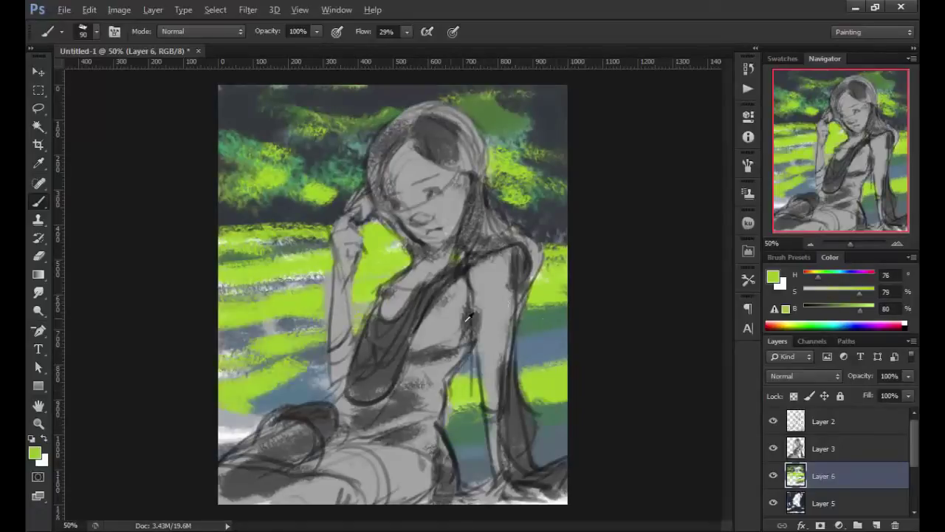
{"action": "left_click_drag", "start_coordinate": [222, 384], "coordinate": [325, 347]}
Step: Add yellow-green grass strokes on both sides, then create Layer 7 set to Overlay
{"action": "left_click", "coordinate": [369, 244], "text": "alt"}
{"action": "left_click_drag", "start_coordinate": [222, 303], "coordinate": [325, 258]}
{"action": "left_click_drag", "start_coordinate": [222, 229], "coordinate": [340, 221]}
{"action": "left_click_drag", "start_coordinate": [520, 391], "coordinate": [565, 361]}
{"action": "left_click_drag", "start_coordinate": [222, 413], "coordinate": [317, 384]}
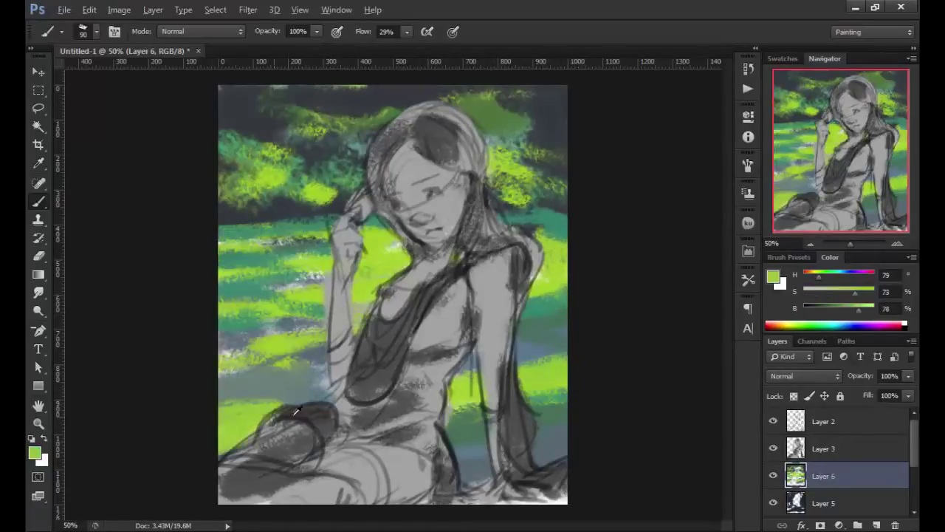
{"action": "left_click", "coordinate": [517, 369], "text": "alt"}
{"action": "left_click_drag", "start_coordinate": [517, 399], "coordinate": [565, 347]}
{"action": "key", "text": "ctrl+shift+alt+n"}
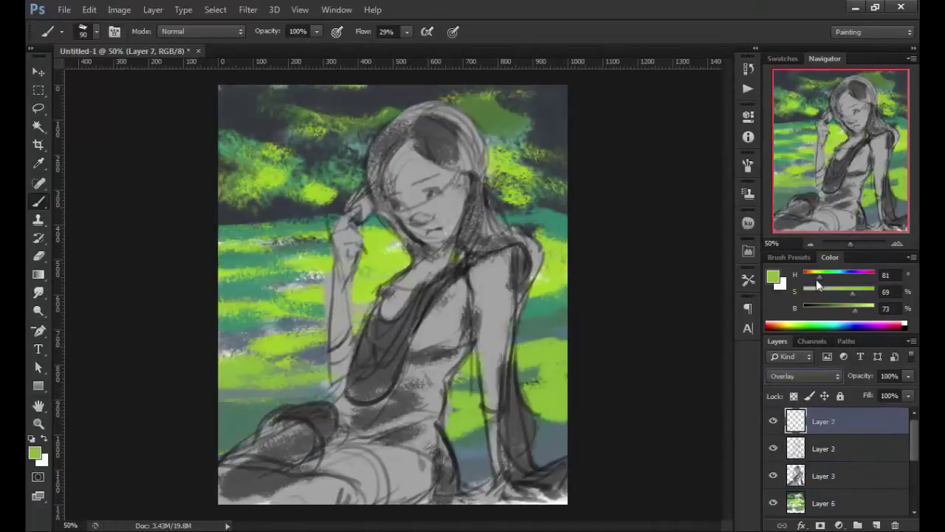
Step: Glaze purple over the torso, dress and lower-left skirt
{"action": "left_click", "coordinate": [857, 275]}
{"action": "left_click_drag", "start_coordinate": [392, 281], "coordinate": [509, 369]}
{"action": "left_click_drag", "start_coordinate": [221, 488], "coordinate": [435, 414]}
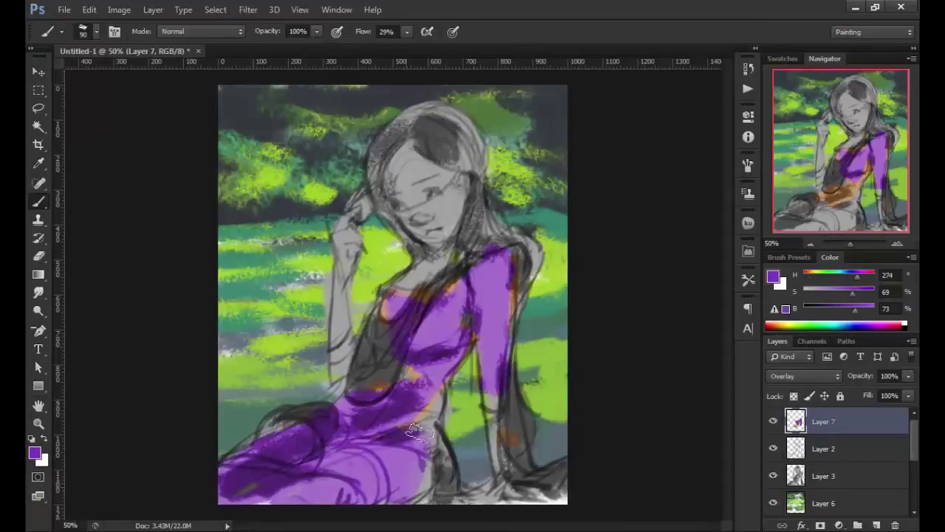
{"action": "left_click_drag", "start_coordinate": [855, 309], "coordinate": [819, 309]}
{"action": "left_click_drag", "start_coordinate": [414, 273], "coordinate": [502, 369]}
Step: Glaze pink over the face and add reddish shading on the face, neck and raised arm
{"action": "left_click", "coordinate": [804, 274]}
{"action": "left_click_drag", "start_coordinate": [436, 222], "coordinate": [401, 183]}
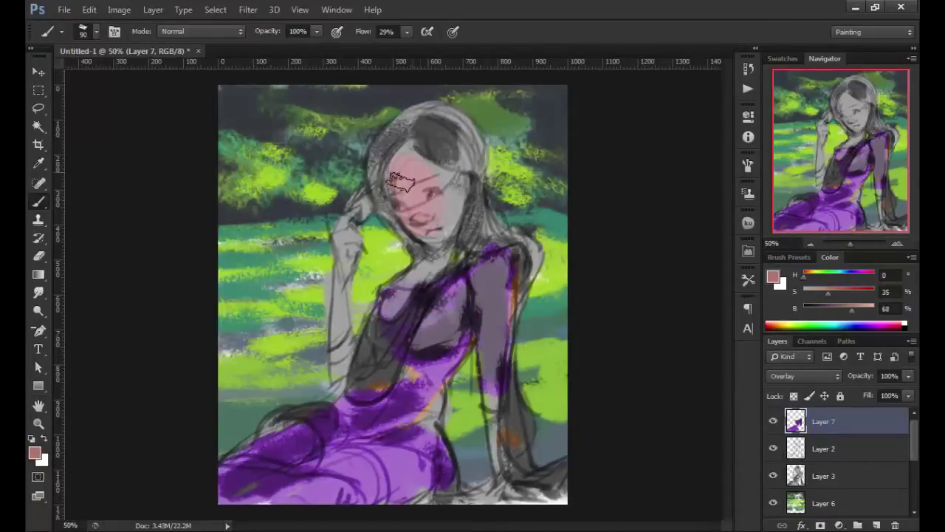
{"action": "left_click_drag", "start_coordinate": [827, 294], "coordinate": [837, 293]}
{"action": "left_click_drag", "start_coordinate": [464, 183], "coordinate": [436, 255]}
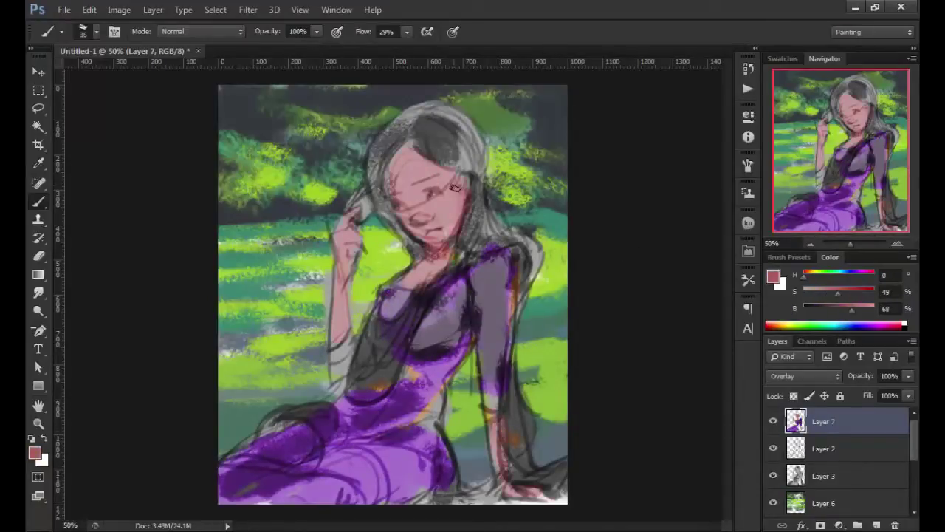
{"action": "left_click_drag", "start_coordinate": [398, 144], "coordinate": [402, 229]}
{"action": "left_click_drag", "start_coordinate": [347, 325], "coordinate": [344, 267]}
Step: Add light purple dress highlights and peach highlights on the face, nose and forearm
{"action": "left_click_drag", "start_coordinate": [503, 274], "coordinate": [494, 410]}
{"action": "left_click_drag", "start_coordinate": [288, 491], "coordinate": [384, 480]}
{"action": "left_click_drag", "start_coordinate": [473, 288], "coordinate": [428, 339]}
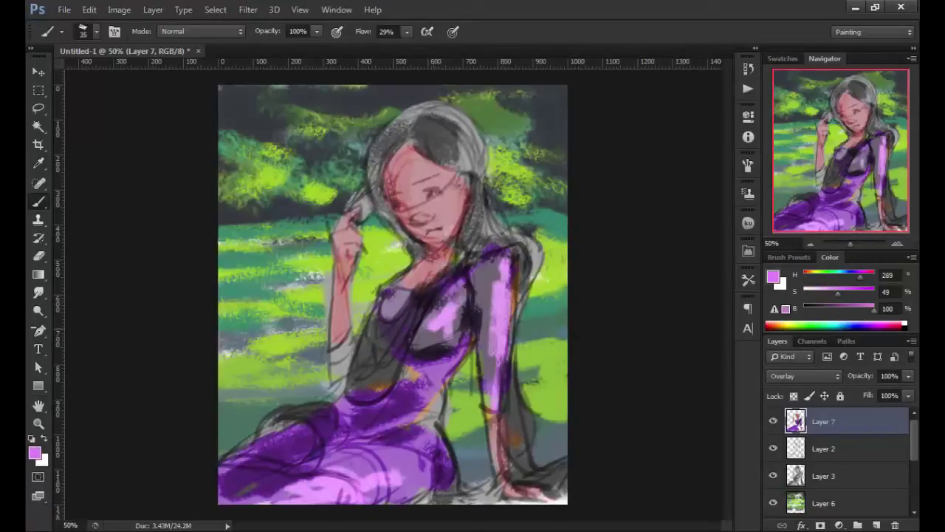
{"action": "left_click_drag", "start_coordinate": [484, 266], "coordinate": [443, 303]}
{"action": "left_click", "coordinate": [776, 322]}
{"action": "left_click_drag", "start_coordinate": [472, 178], "coordinate": [454, 226]}
{"action": "left_click", "coordinate": [421, 219]}
{"action": "left_click_drag", "start_coordinate": [502, 414], "coordinate": [539, 496]}
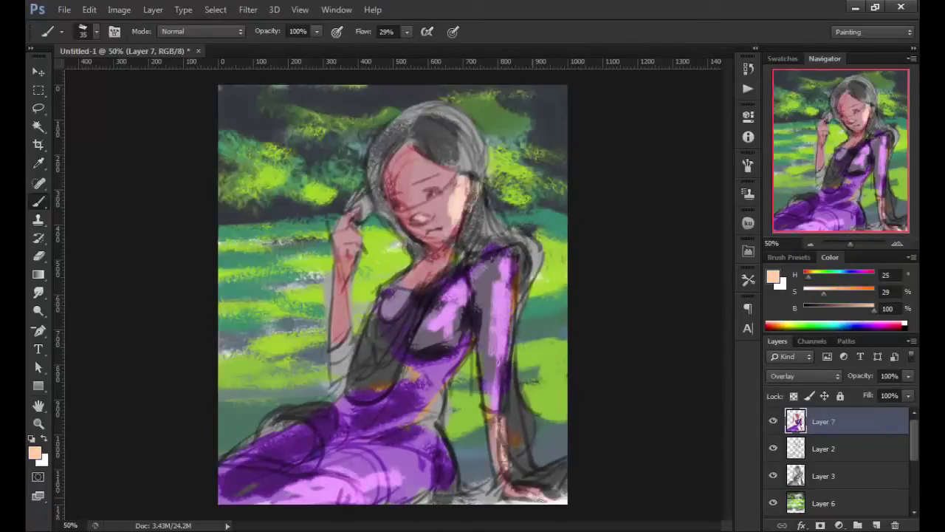
Step: Paint the hair near-black over the head, beside the face and down to the shoulder
{"action": "left_click", "coordinate": [846, 279]}
{"action": "left_click_drag", "start_coordinate": [465, 125], "coordinate": [414, 174]}
{"action": "left_click_drag", "start_coordinate": [409, 129], "coordinate": [373, 221]}
{"action": "left_click_drag", "start_coordinate": [413, 192], "coordinate": [398, 255]}
{"action": "left_click_drag", "start_coordinate": [384, 137], "coordinate": [357, 220]}
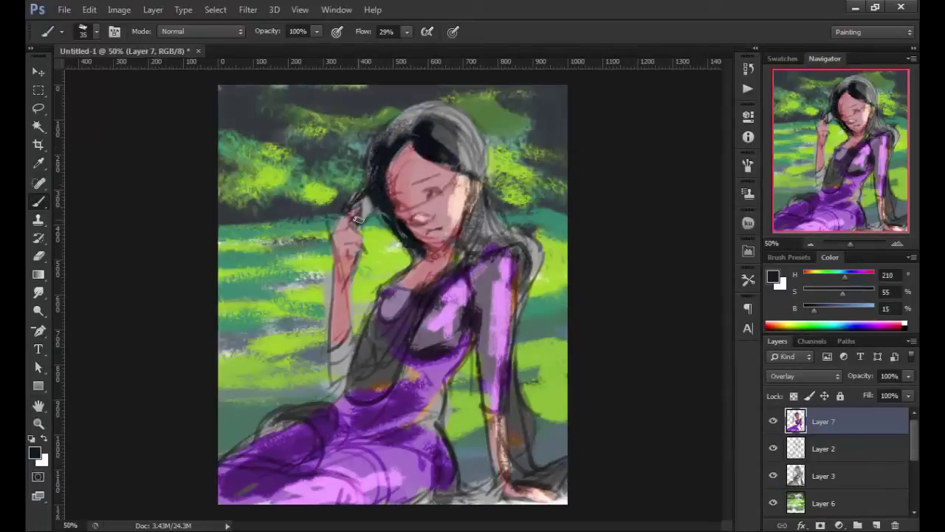
{"action": "left_click_drag", "start_coordinate": [428, 109], "coordinate": [358, 207]}
{"action": "mouse_move", "coordinate": [472, 103]}
{"action": "left_mouse_down"}
{"action": "mouse_move", "coordinate": [442, 170]}
{"action": "mouse_move", "coordinate": [480, 200]}
{"action": "mouse_move", "coordinate": [528, 285]}
{"action": "left_mouse_up"}
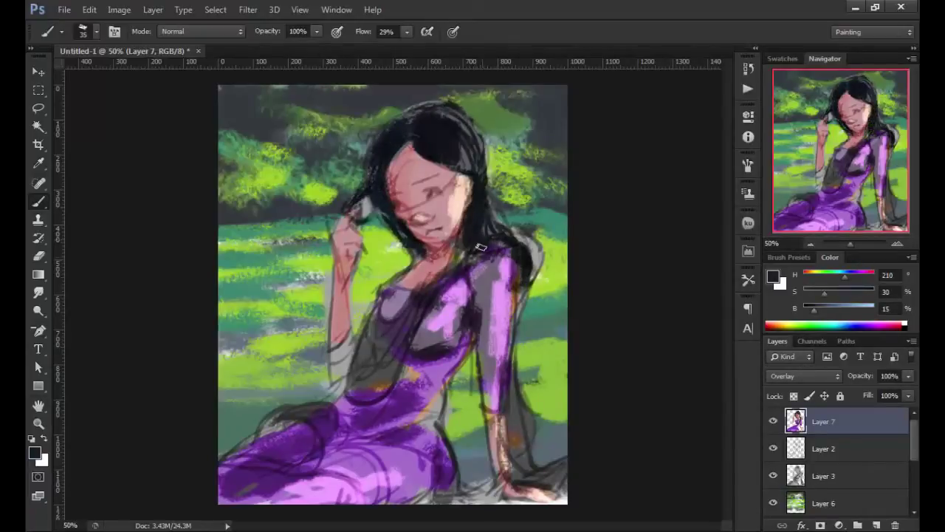
{"action": "left_click_drag", "start_coordinate": [481, 247], "coordinate": [473, 279]}
Step: Paint dark red streaks through the hair from the top down the right side
{"action": "left_click_drag", "start_coordinate": [447, 161], "coordinate": [427, 168]}
{"action": "left_click_drag", "start_coordinate": [848, 309], "coordinate": [837, 309]}
{"action": "left_click_drag", "start_coordinate": [480, 166], "coordinate": [520, 243]}
{"action": "left_click_drag", "start_coordinate": [443, 140], "coordinate": [480, 181]}
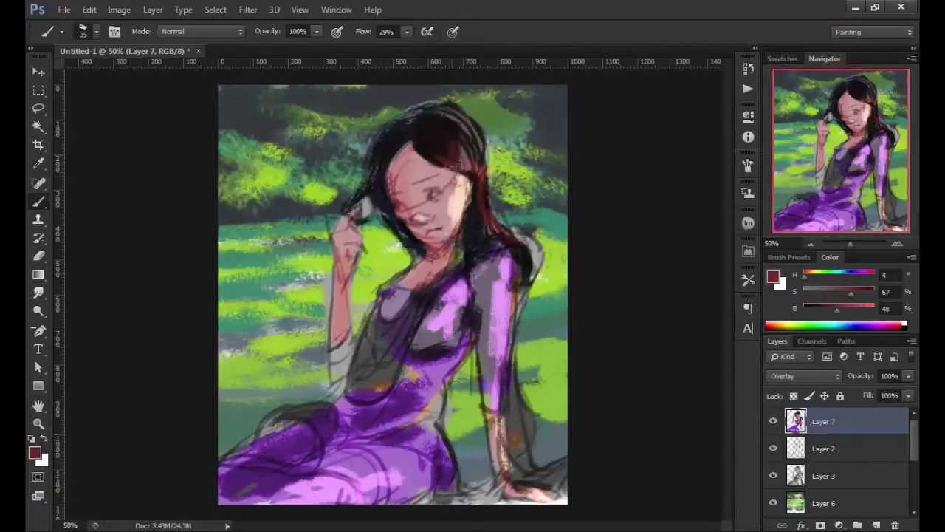
{"action": "left_click_drag", "start_coordinate": [510, 229], "coordinate": [539, 270]}
{"action": "left_click_drag", "start_coordinate": [461, 140], "coordinate": [476, 254]}
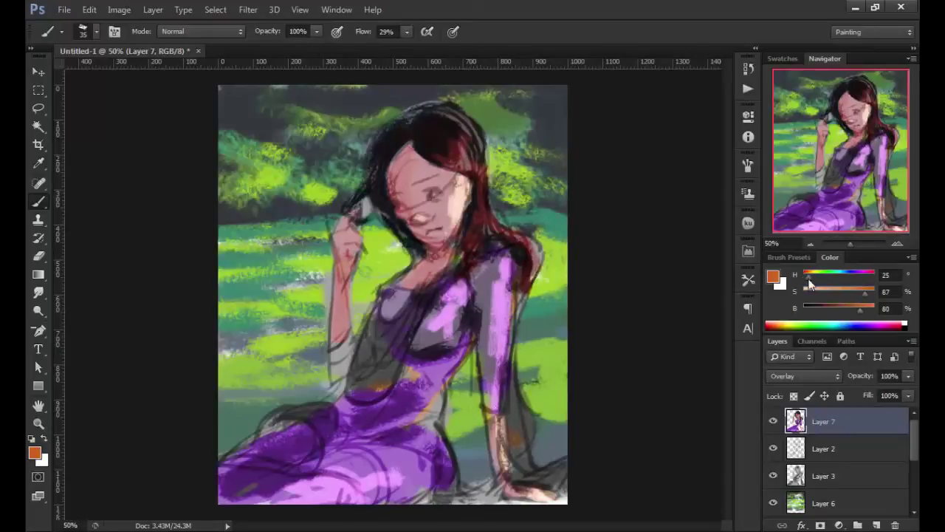
Step: Shade the bodice, right arm and skirt with deep blue-violet, then sample skin tones near the hand
{"action": "mouse_move", "coordinate": [809, 275]}
{"action": "left_mouse_down"}
{"action": "mouse_move", "coordinate": [855, 275]}
{"action": "mouse_move", "coordinate": [843, 306]}
{"action": "left_mouse_up"}
{"action": "left_click_drag", "start_coordinate": [369, 316], "coordinate": [384, 396]}
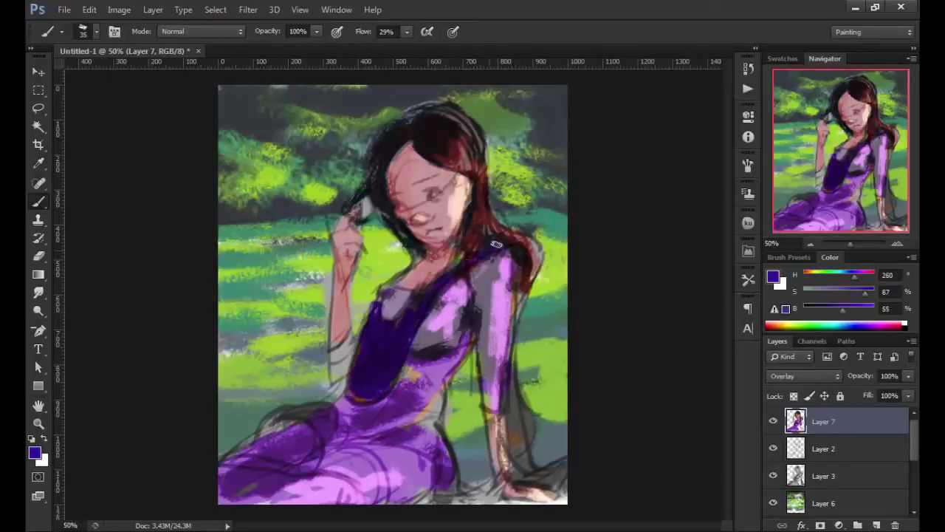
{"action": "left_click_drag", "start_coordinate": [517, 284], "coordinate": [515, 380]}
{"action": "left_click_drag", "start_coordinate": [509, 384], "coordinate": [554, 468]}
{"action": "left_click_drag", "start_coordinate": [260, 427], "coordinate": [328, 406]}
{"action": "left_click", "coordinate": [355, 248], "text": "alt"}
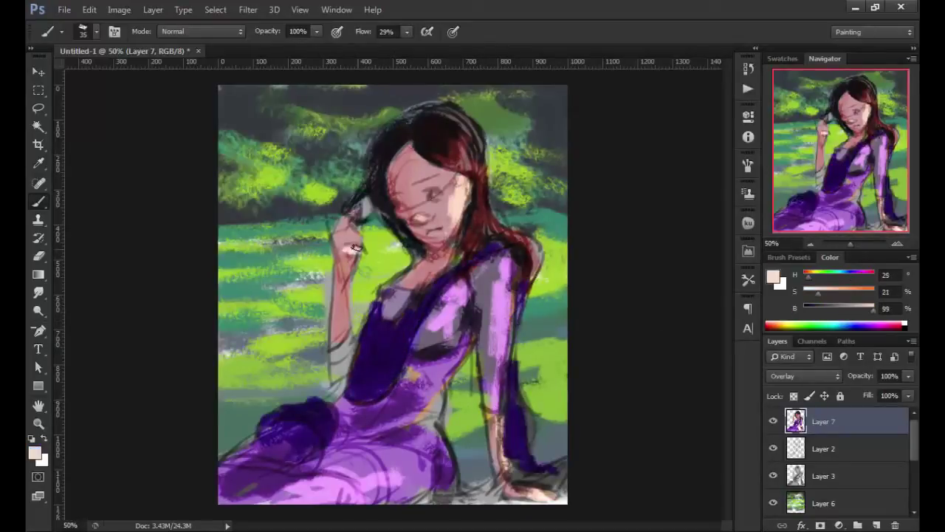
{"action": "left_click", "coordinate": [346, 251], "text": "alt"}
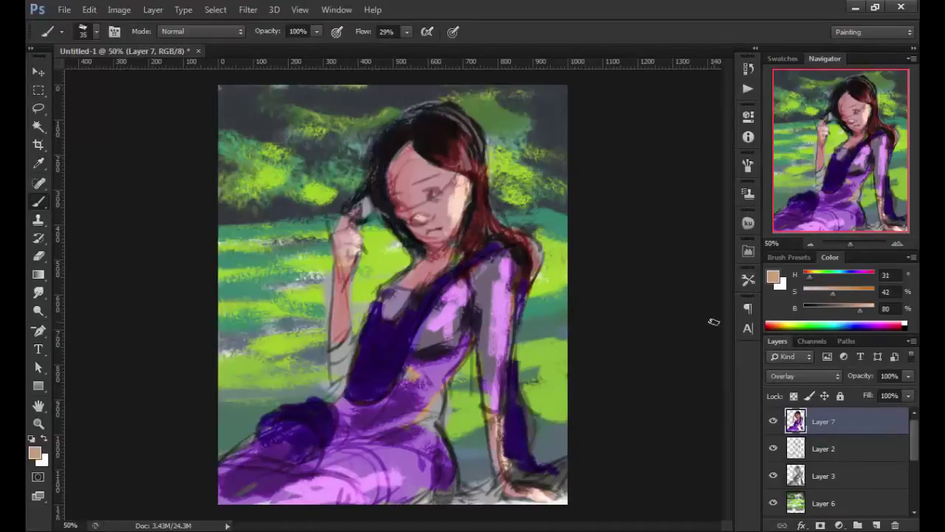
Step: Add a new empty Layer 8 above Layer 7 and zoom in on the girl's face
{"action": "key", "text": "ctrl+shift+alt+n"}
{"action": "scroll", "coordinate": [361, 199], "scroll_direction": "up", "scroll_amount": 1}
{"action": "scroll", "coordinate": [360, 199], "scroll_direction": "up", "scroll_amount": 1}
{"action": "left_click", "coordinate": [544, 214], "text": "alt"}
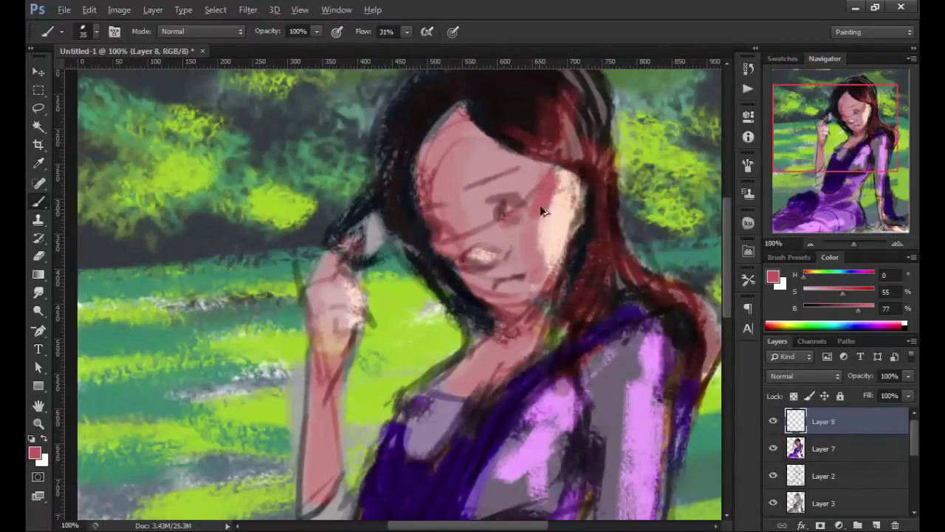
Step: Paint soft red blush on the cheek and strokes around the eye
{"action": "left_click_drag", "start_coordinate": [521, 151], "coordinate": [558, 216]}
{"action": "left_click_drag", "start_coordinate": [480, 207], "coordinate": [524, 229]}
{"action": "left_click_drag", "start_coordinate": [465, 229], "coordinate": [447, 273]}
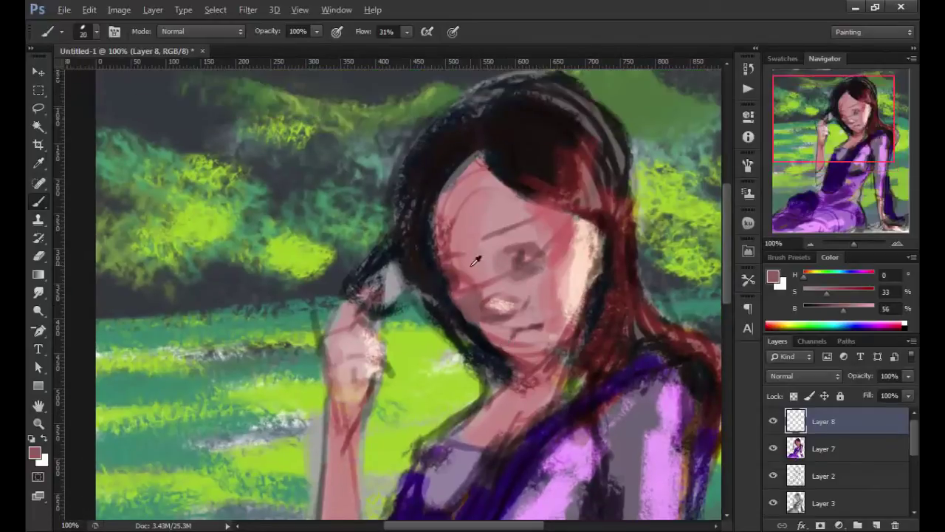
{"action": "left_click_drag", "start_coordinate": [443, 214], "coordinate": [451, 243]}
{"action": "left_click_drag", "start_coordinate": [473, 185], "coordinate": [517, 207]}
Step: Paint the dark open mouth and a reddish ear beside the face
{"action": "left_click", "coordinate": [480, 247], "text": "alt"}
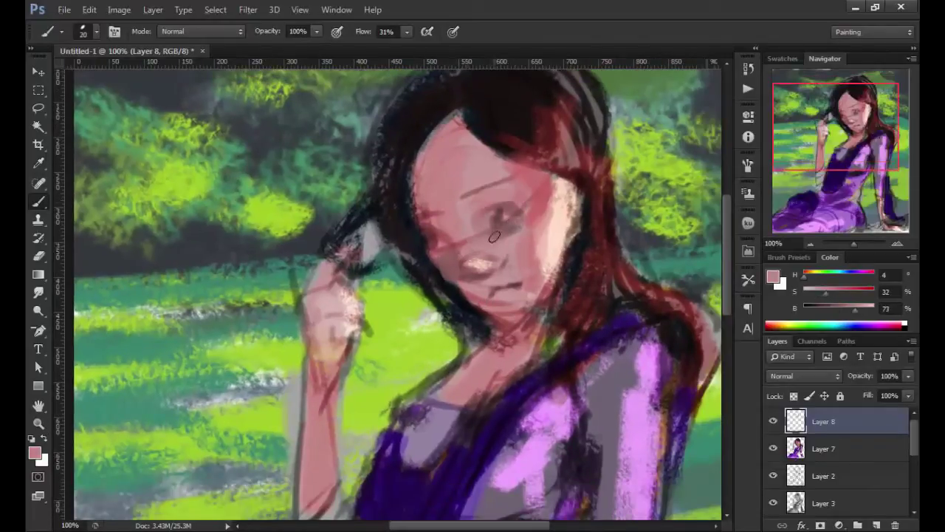
{"action": "left_click_drag", "start_coordinate": [517, 282], "coordinate": [494, 289]}
{"action": "left_click", "coordinate": [493, 283], "text": "alt"}
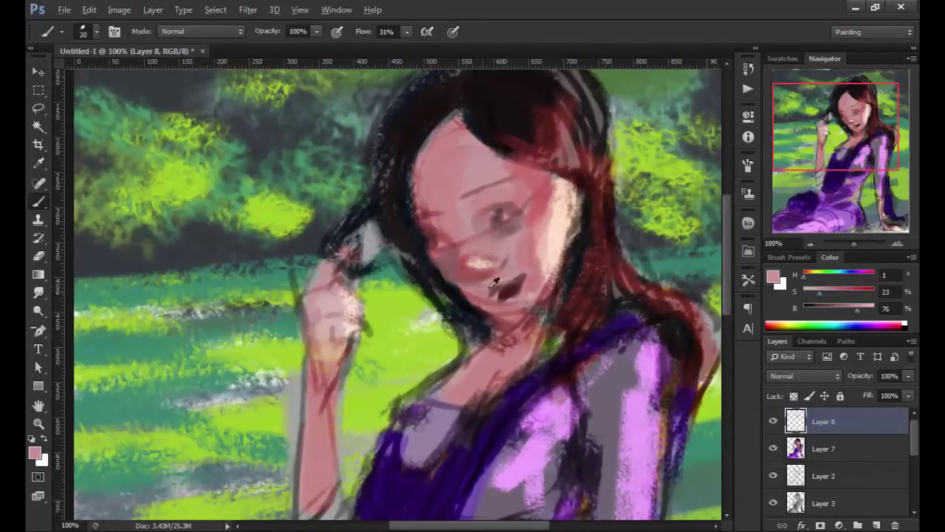
{"action": "left_click", "coordinate": [465, 172], "text": "alt"}
{"action": "left_click_drag", "start_coordinate": [515, 192], "coordinate": [583, 214]}
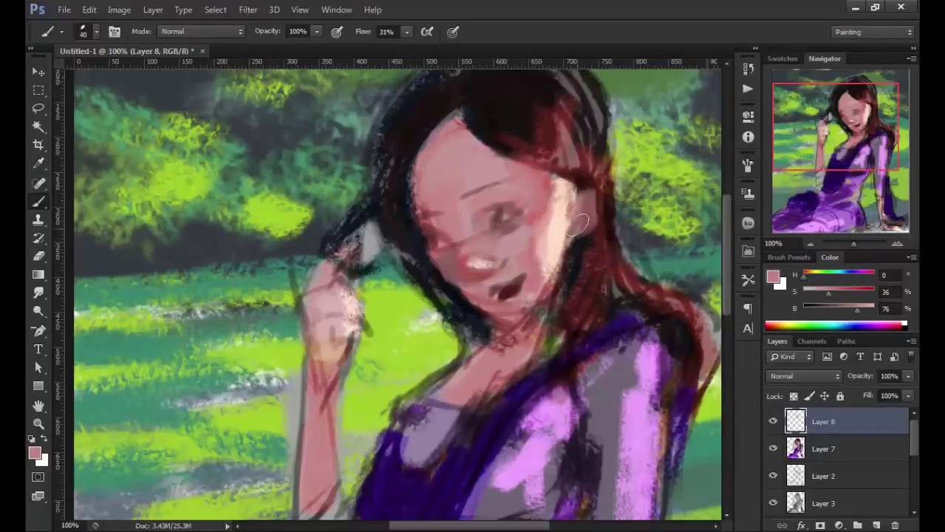
Step: Add orange strands to the hair using a sampled lighter peach colour
{"action": "left_click", "coordinate": [598, 199], "text": "alt"}
{"action": "scroll", "coordinate": [613, 275], "scroll_direction": "up", "scroll_amount": 2}
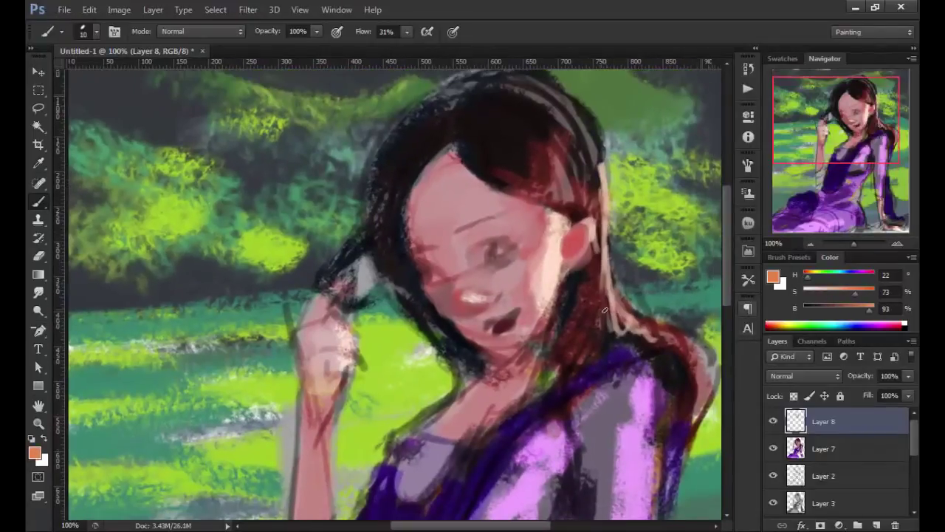
{"action": "left_click_drag", "start_coordinate": [562, 148], "coordinate": [613, 295]}
Step: Add small dark red strokes near the mouth with an enlarged brush
{"action": "left_click", "coordinate": [473, 181], "text": "alt"}
{"action": "mouse_move", "coordinate": [474, 181]}
{"action": "left_mouse_down"}
{"action": "mouse_move", "coordinate": [473, 141]}
{"action": "mouse_move", "coordinate": [460, 132]}
{"action": "left_mouse_up"}
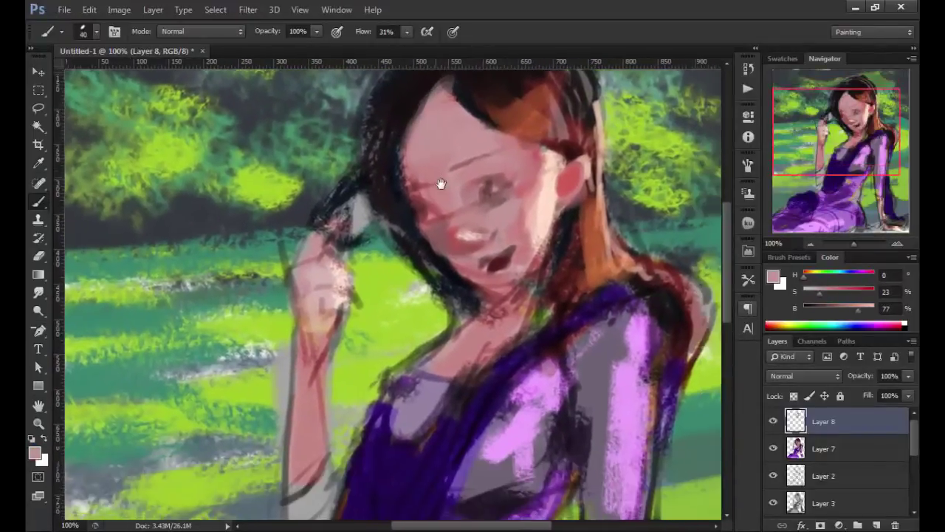
{"action": "left_click", "coordinate": [544, 249], "text": "alt"}
{"action": "mouse_move", "coordinate": [535, 270]}
{"action": "left_mouse_down"}
{"action": "mouse_move", "coordinate": [552, 281]}
{"action": "mouse_move", "coordinate": [567, 336]}
{"action": "left_mouse_up"}
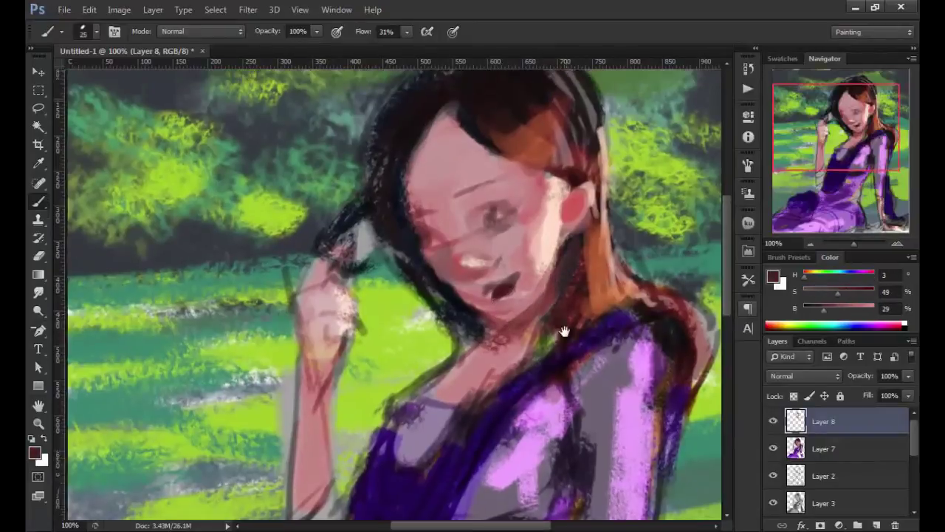
{"action": "key", "text": "bracketleft"}
Step: Add red-brown touches by the nose and cheek and pink blush under the eyes
{"action": "left_click", "coordinate": [499, 260], "text": "alt"}
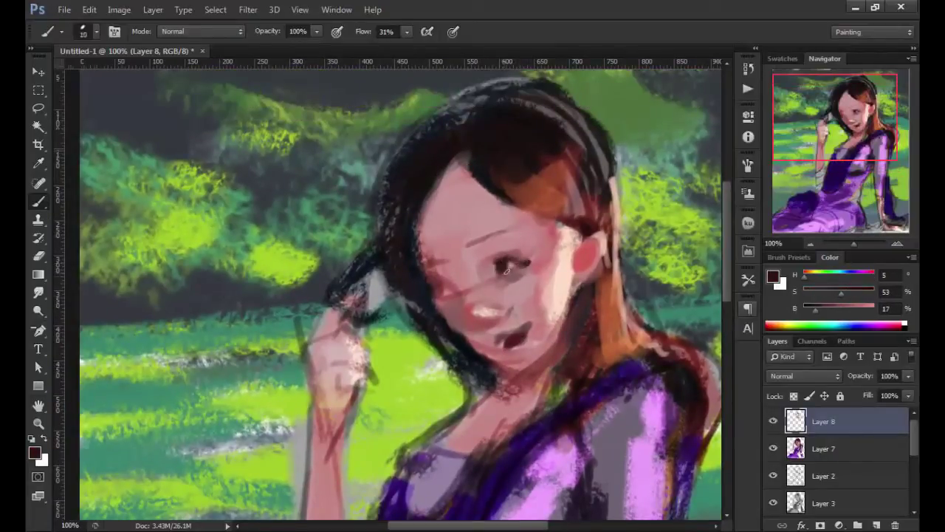
{"action": "mouse_move", "coordinate": [443, 280]}
{"action": "left_mouse_down"}
{"action": "mouse_move", "coordinate": [461, 292]}
{"action": "mouse_move", "coordinate": [462, 318]}
{"action": "mouse_move", "coordinate": [434, 277]}
{"action": "left_mouse_up"}
{"action": "left_click", "coordinate": [452, 304], "text": "alt"}
{"action": "key", "text": "bracketleft"}
{"action": "mouse_move", "coordinate": [465, 209]}
{"action": "left_mouse_down"}
{"action": "mouse_move", "coordinate": [509, 204]}
{"action": "mouse_move", "coordinate": [502, 190]}
{"action": "left_mouse_up"}
{"action": "left_click", "coordinate": [480, 204], "text": "alt"}
Step: Add pink blush under the other eye, adjusting the pink's strength and saturation
{"action": "left_click", "coordinate": [415, 219], "text": "alt"}
{"action": "left_click_drag", "start_coordinate": [499, 306], "coordinate": [442, 167]}
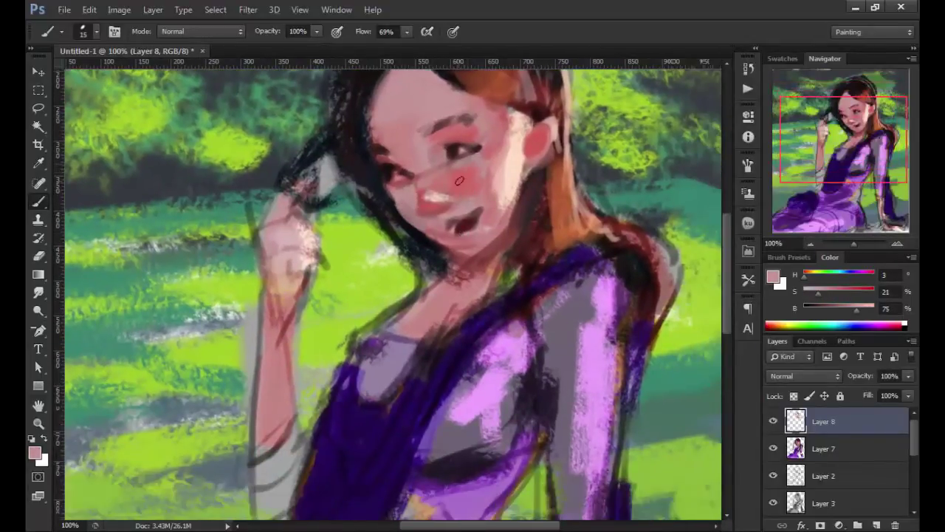
{"action": "left_click", "coordinate": [466, 160], "text": "alt"}
{"action": "left_click", "coordinate": [436, 145], "text": "alt"}
{"action": "left_click", "coordinate": [424, 217], "text": "alt"}
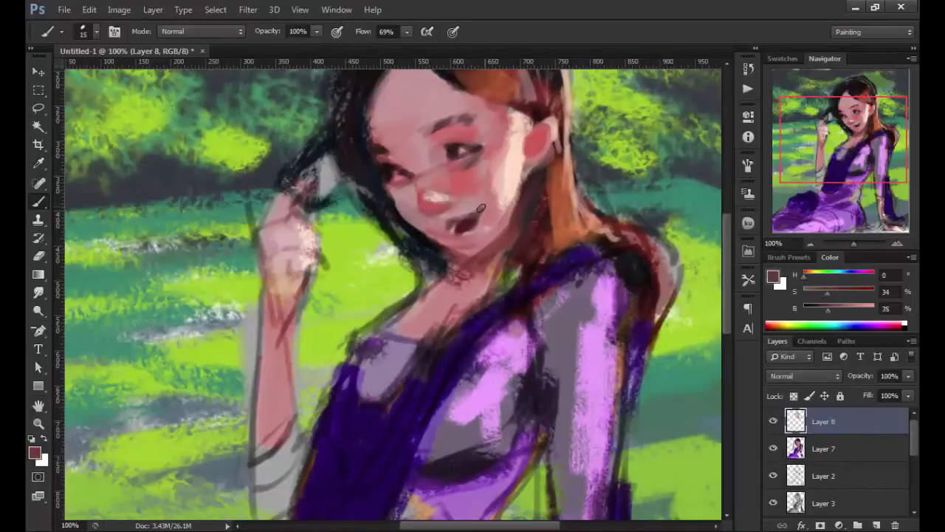
Step: Paint and refine strokes across the cheek and face with a larger brush
{"action": "left_click", "coordinate": [484, 177], "text": "alt"}
{"action": "mouse_move", "coordinate": [499, 213]}
{"action": "left_mouse_down"}
{"action": "mouse_move", "coordinate": [488, 170]}
{"action": "mouse_move", "coordinate": [492, 209]}
{"action": "left_mouse_up"}
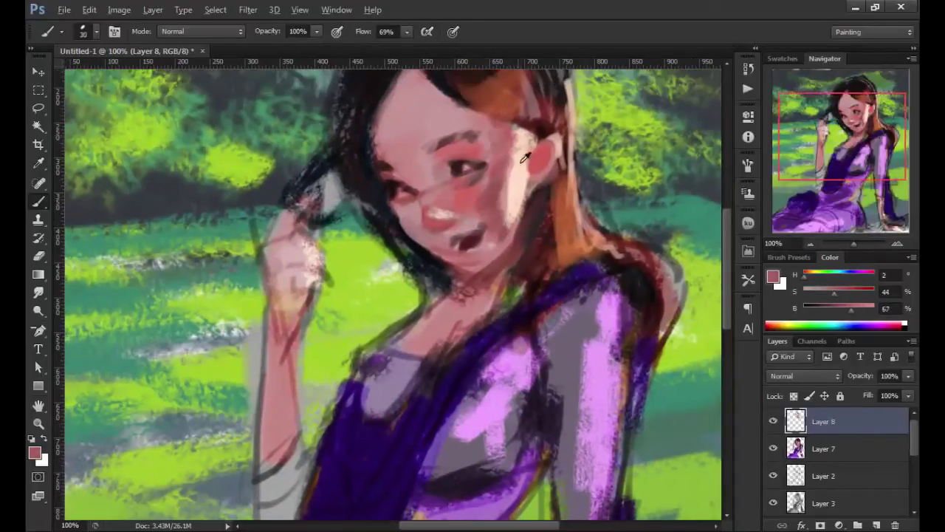
{"action": "key", "text": "bracketright"}
{"action": "left_click_drag", "start_coordinate": [517, 126], "coordinate": [495, 185]}
{"action": "left_click_drag", "start_coordinate": [507, 141], "coordinate": [486, 226]}
{"action": "left_click", "coordinate": [486, 226], "text": "alt"}
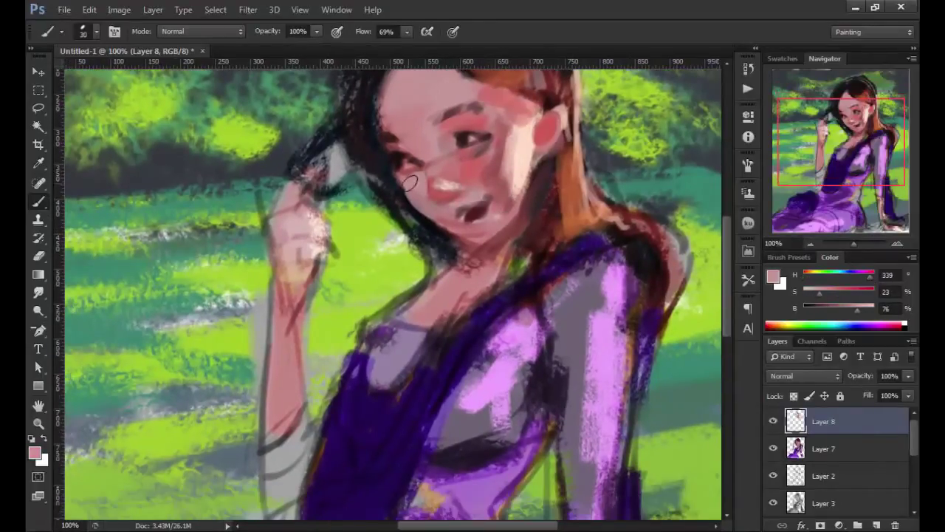
Step: Add red warmth under the nose and light pink across the face
{"action": "mouse_move", "coordinate": [410, 182]}
{"action": "left_mouse_down"}
{"action": "mouse_move", "coordinate": [413, 206]}
{"action": "mouse_move", "coordinate": [400, 230]}
{"action": "left_mouse_up"}
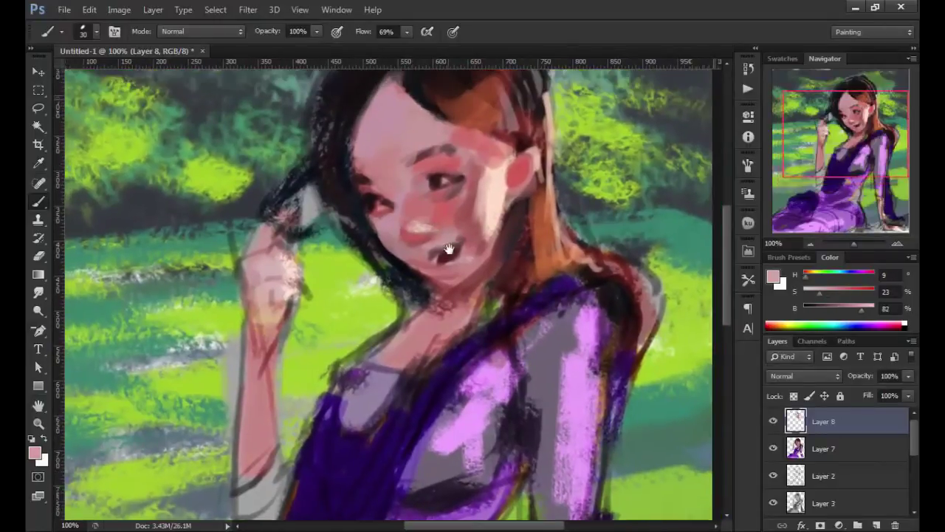
{"action": "left_click", "coordinate": [406, 233], "text": "alt"}
{"action": "left_click", "coordinate": [430, 234], "text": "alt"}
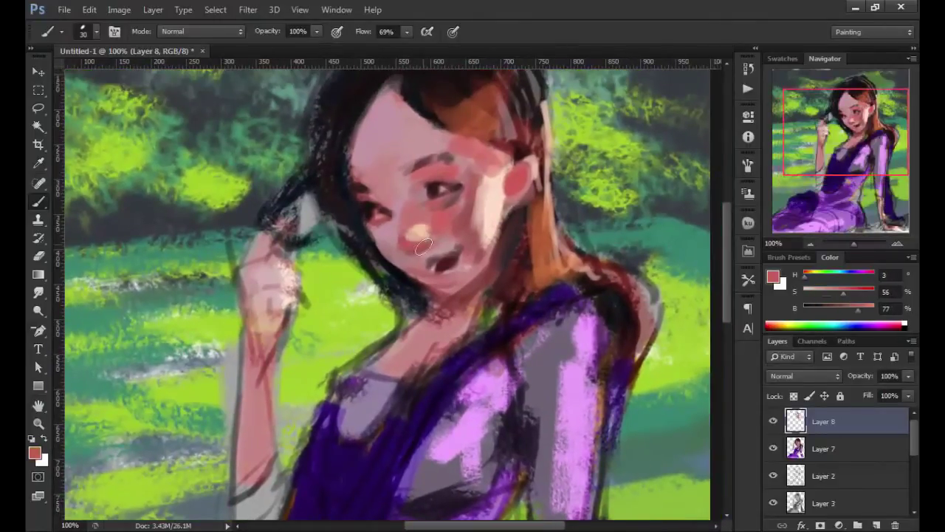
{"action": "left_click_drag", "start_coordinate": [454, 249], "coordinate": [434, 209]}
{"action": "left_click", "coordinate": [373, 169], "text": "alt"}
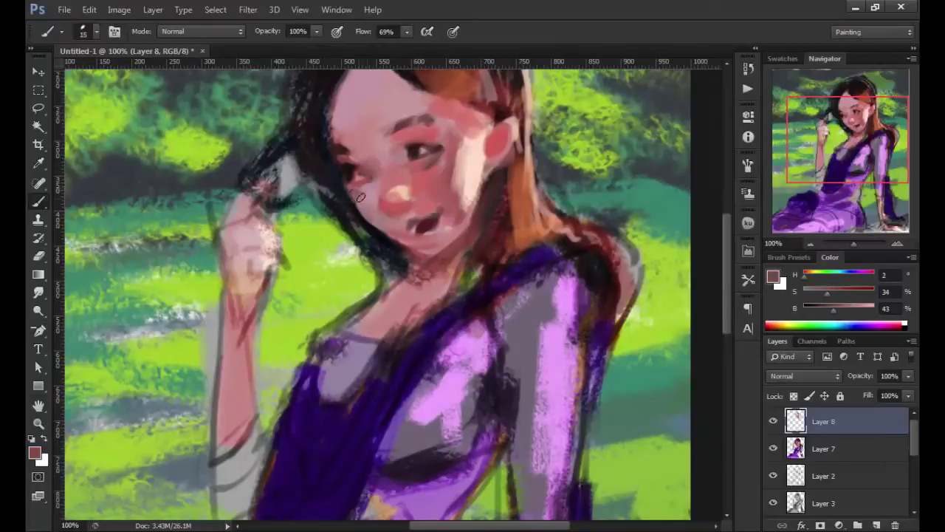
{"action": "mouse_move", "coordinate": [376, 173]}
{"action": "left_mouse_down"}
{"action": "mouse_move", "coordinate": [388, 215]}
{"action": "mouse_move", "coordinate": [398, 214]}
{"action": "left_mouse_up"}
Step: With a smaller brush, sample skin, eye and hair tones, picking stronger red and orange-brown
{"action": "key", "text": "bracketleft"}
{"action": "key", "text": "bracketleft"}
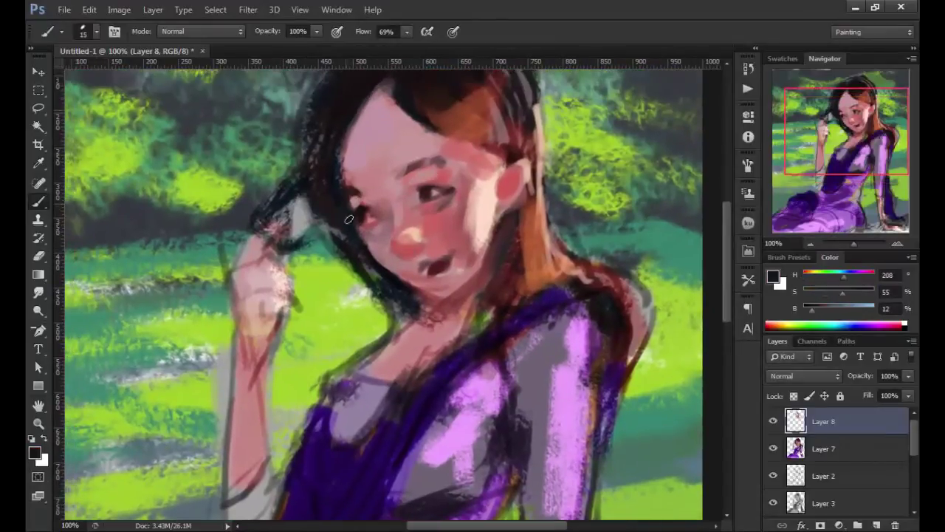
{"action": "left_click", "coordinate": [437, 193], "text": "alt"}
{"action": "left_click", "coordinate": [419, 191], "text": "alt"}
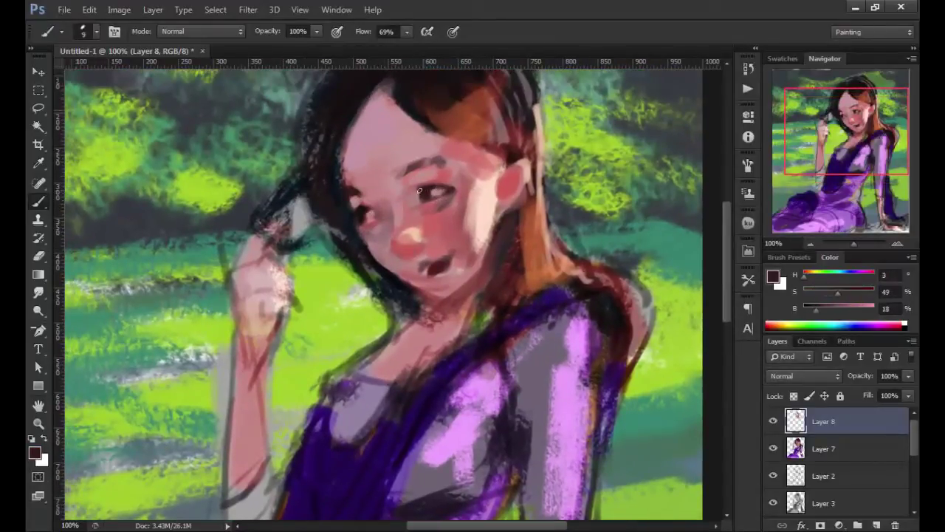
{"action": "left_click", "coordinate": [526, 264], "text": "alt"}
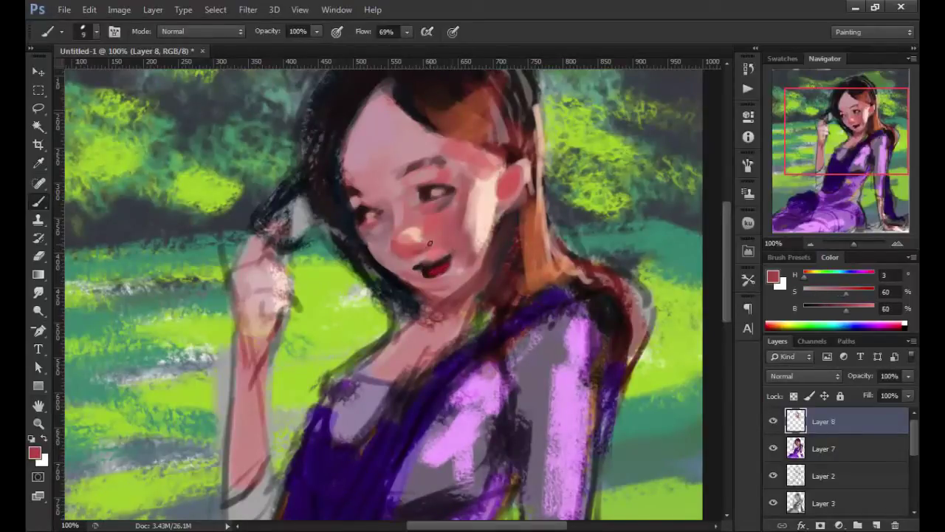
{"action": "left_click_drag", "start_coordinate": [458, 285], "coordinate": [373, 249]}
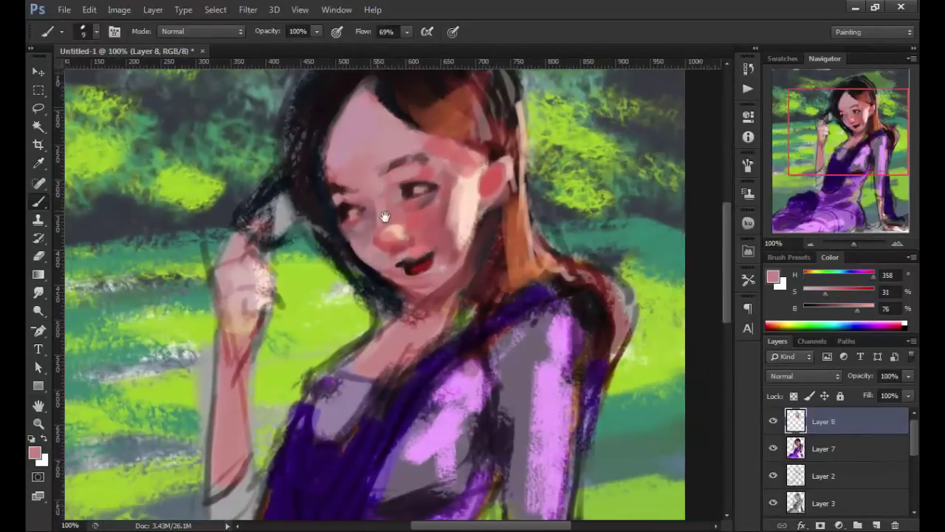
{"action": "left_click", "coordinate": [422, 184], "text": "alt"}
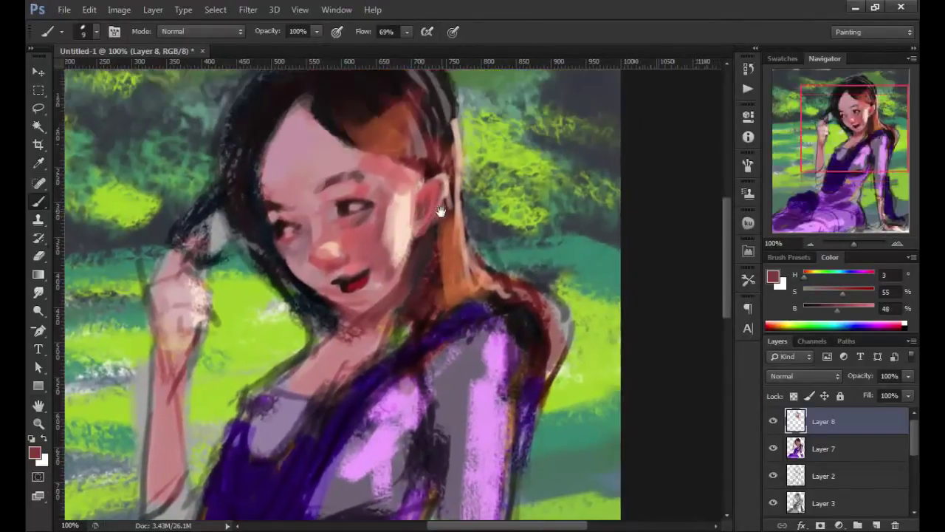
{"action": "mouse_move", "coordinate": [428, 158]}
{"action": "left_mouse_down"}
{"action": "mouse_move", "coordinate": [417, 240]}
{"action": "mouse_move", "coordinate": [442, 336]}
{"action": "left_mouse_up"}
Step: Paint red and orange-brown strokes into the hair
{"action": "left_click", "coordinate": [445, 237], "text": "alt"}
{"action": "left_click_drag", "start_coordinate": [347, 214], "coordinate": [414, 181]}
{"action": "left_click_drag", "start_coordinate": [443, 251], "coordinate": [452, 332]}
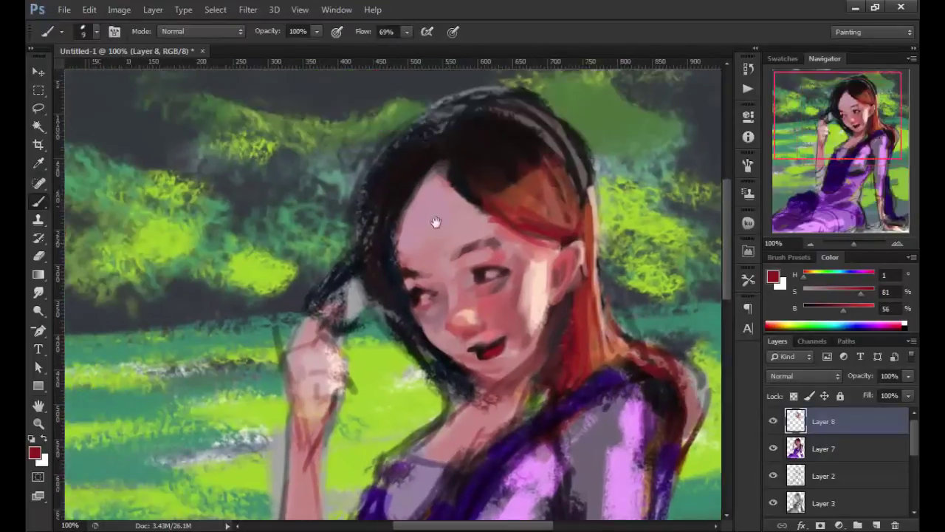
{"action": "left_click_drag", "start_coordinate": [254, 166], "coordinate": [406, 217]}
{"action": "left_click", "coordinate": [403, 215], "text": "alt"}
Step: Paint sampled skin tones over the raised hand and fingers
{"action": "left_click_drag", "start_coordinate": [304, 340], "coordinate": [327, 199]}
{"action": "left_click", "coordinate": [327, 199], "text": "alt"}
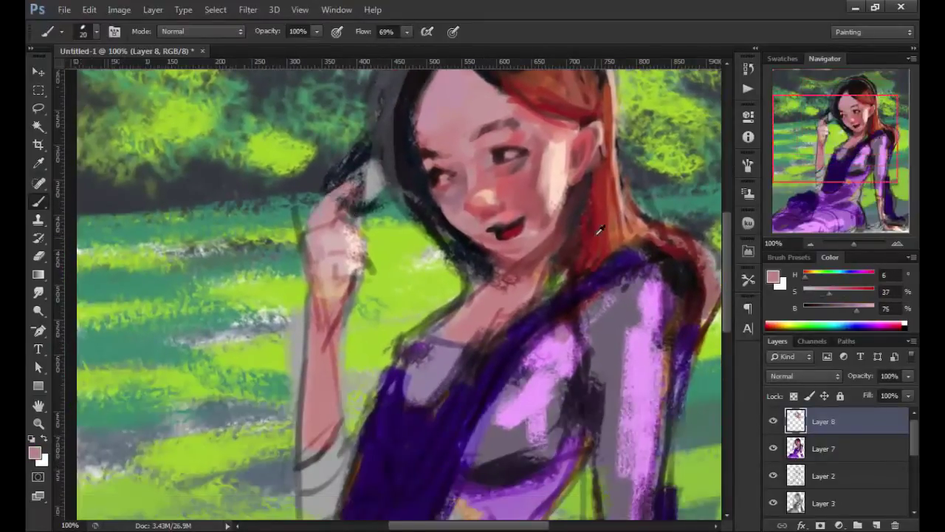
{"action": "left_click", "coordinate": [323, 251], "text": "alt"}
{"action": "left_click_drag", "start_coordinate": [353, 240], "coordinate": [334, 310]}
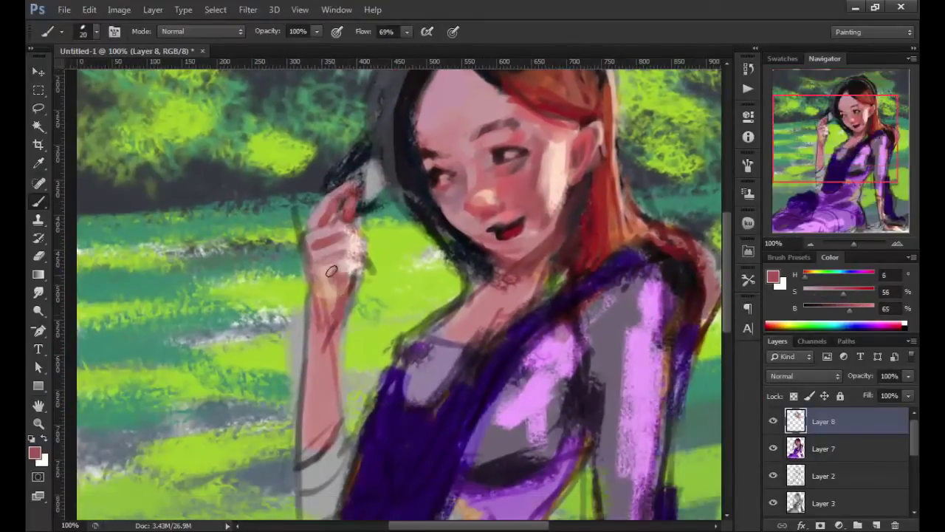
{"action": "mouse_move", "coordinate": [329, 266]}
{"action": "left_mouse_down"}
{"action": "mouse_move", "coordinate": [347, 311]}
{"action": "mouse_move", "coordinate": [363, 294]}
{"action": "left_mouse_up"}
Step: Add lighter pink skin highlights to the hand and refine the fingers
{"action": "left_click", "coordinate": [590, 219], "text": "alt"}
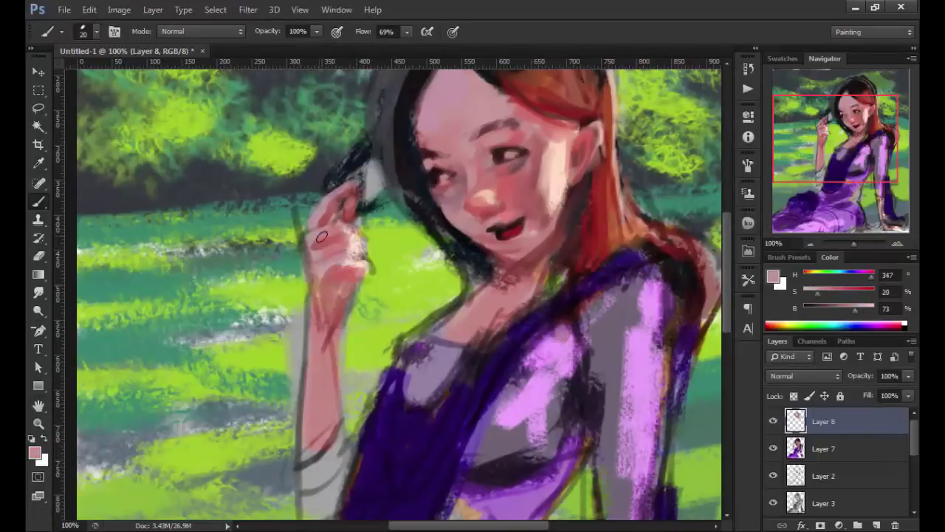
{"action": "mouse_move", "coordinate": [322, 236]}
{"action": "left_mouse_down"}
{"action": "mouse_move", "coordinate": [337, 170]}
{"action": "mouse_move", "coordinate": [328, 362]}
{"action": "left_mouse_up"}
{"action": "left_click", "coordinate": [357, 222], "text": "alt"}
{"action": "left_click_drag", "start_coordinate": [353, 203], "coordinate": [375, 214]}
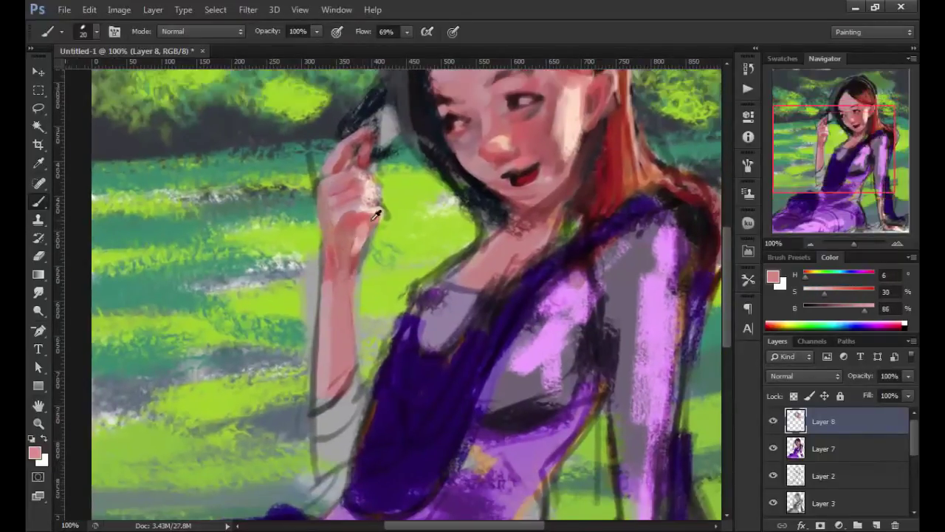
{"action": "left_click", "coordinate": [374, 215], "text": "alt"}
Step: Zoom out to 50% to view the whole painting and sample a near-black from the hair
{"action": "key", "text": "e"}
{"action": "key", "text": "b"}
{"action": "key", "text": "ctrl+minus"}
{"action": "left_click", "coordinate": [376, 192], "text": "alt"}
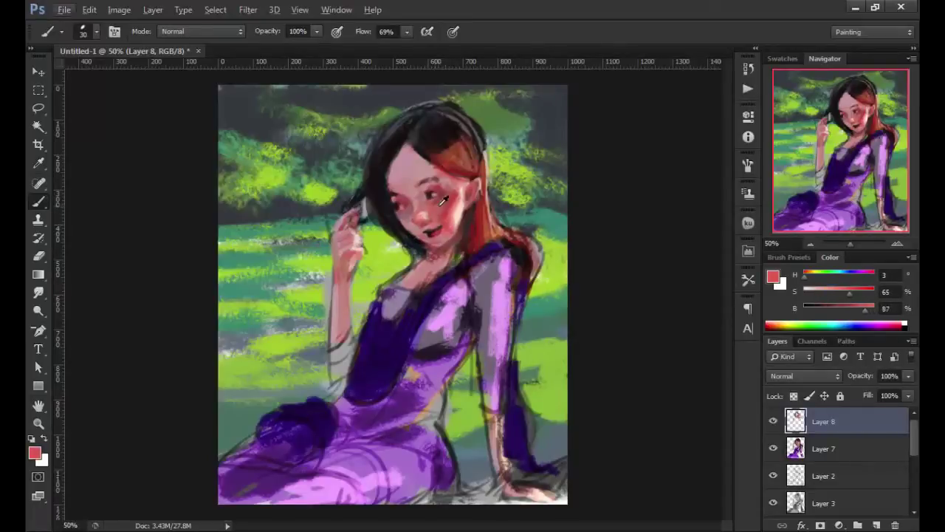
Step: Paint dark brown and purple strokes on the dress below the chest
{"action": "left_click", "coordinate": [419, 191], "text": "alt"}
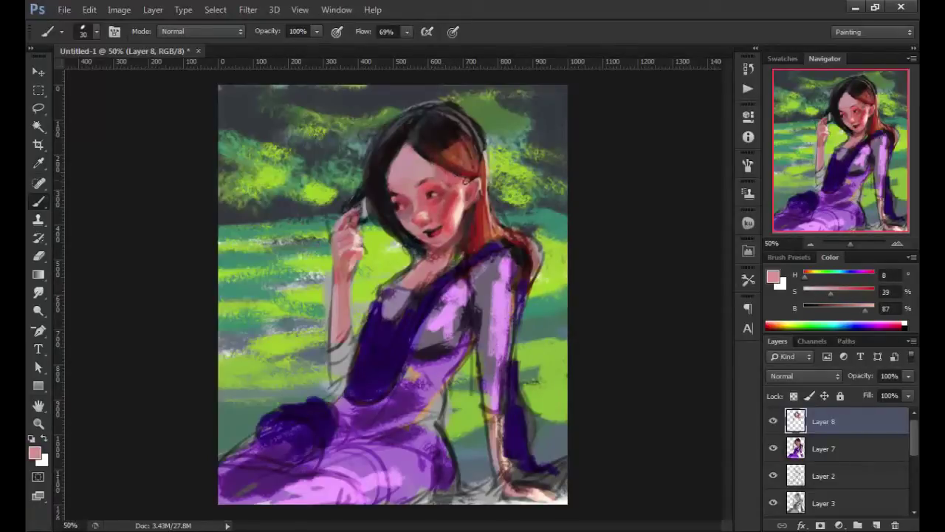
{"action": "left_click", "coordinate": [466, 180], "text": "alt"}
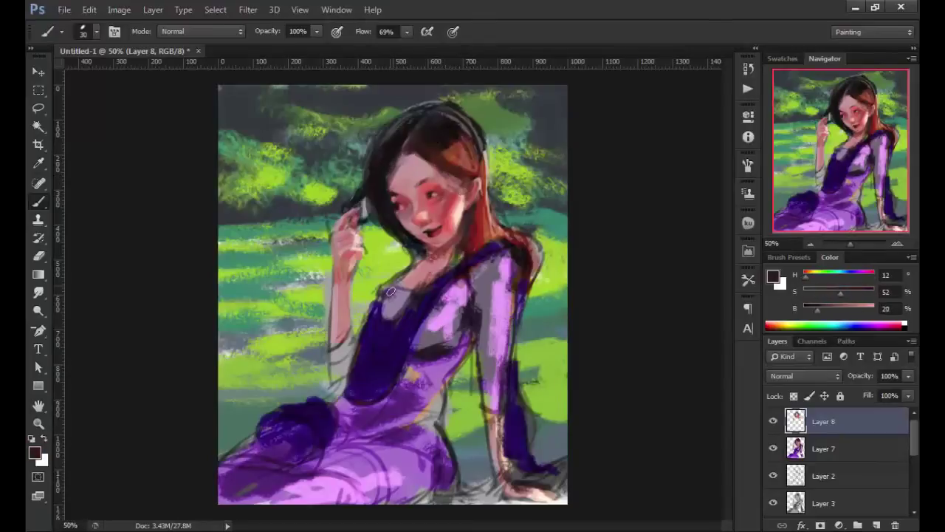
{"action": "left_click_drag", "start_coordinate": [465, 332], "coordinate": [414, 391]}
{"action": "left_click", "coordinate": [421, 347], "text": "alt"}
{"action": "mouse_move", "coordinate": [362, 436]}
{"action": "left_mouse_down"}
{"action": "mouse_move", "coordinate": [447, 379]}
{"action": "mouse_move", "coordinate": [452, 399]}
{"action": "left_mouse_up"}
Step: Paint blue along the dress sash and shoulder
{"action": "left_click", "coordinate": [369, 354]}
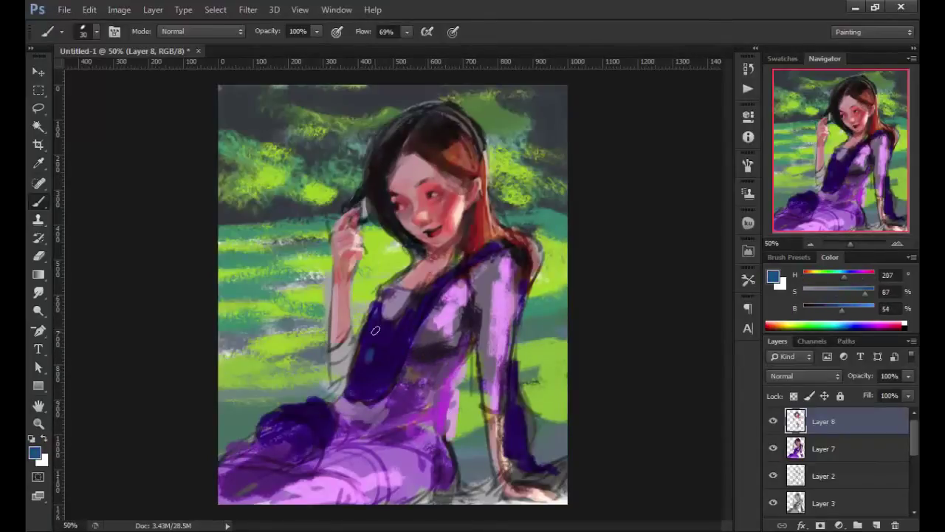
{"action": "left_click_drag", "start_coordinate": [517, 369], "coordinate": [525, 465]}
{"action": "left_click_drag", "start_coordinate": [458, 251], "coordinate": [495, 273]}
{"action": "key", "text": "e"}
Step: Merge Layers 8, 7, 2 and 3 with Ctrl+E and paint a dark shoulder edge
{"action": "left_click", "coordinate": [823, 503], "text": "shift"}
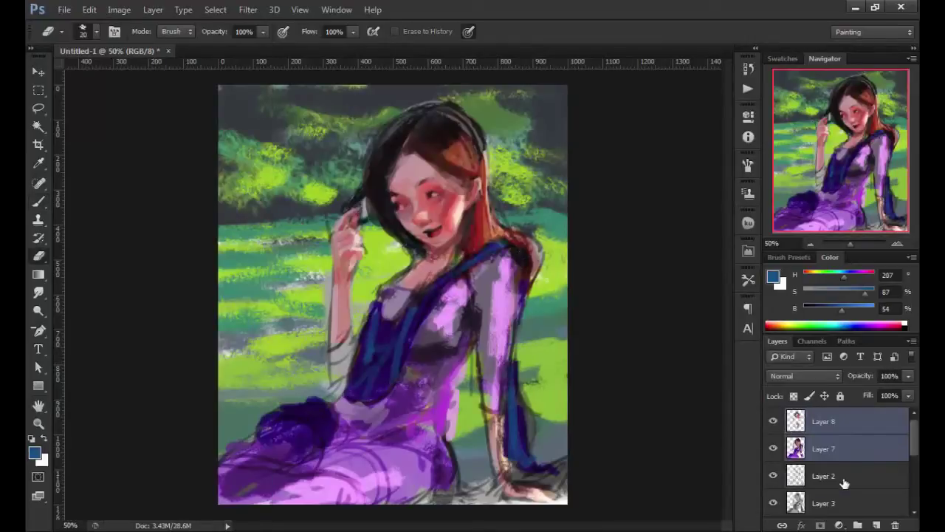
{"action": "key", "text": "ctrl+e"}
{"action": "key", "text": "b"}
{"action": "left_click_drag", "start_coordinate": [528, 233], "coordinate": [541, 265]}
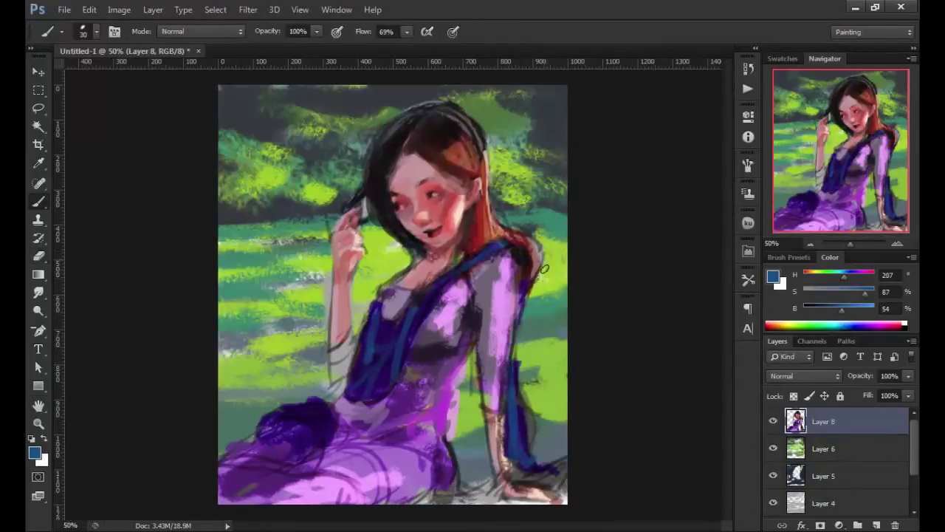
Step: Erase stray marks along the shoulder and arm edges, then add an empty Layer 9
{"action": "key", "text": "e"}
{"action": "left_click_drag", "start_coordinate": [535, 231], "coordinate": [530, 295]}
{"action": "left_click_drag", "start_coordinate": [526, 347], "coordinate": [550, 472]}
{"action": "key", "text": "b"}
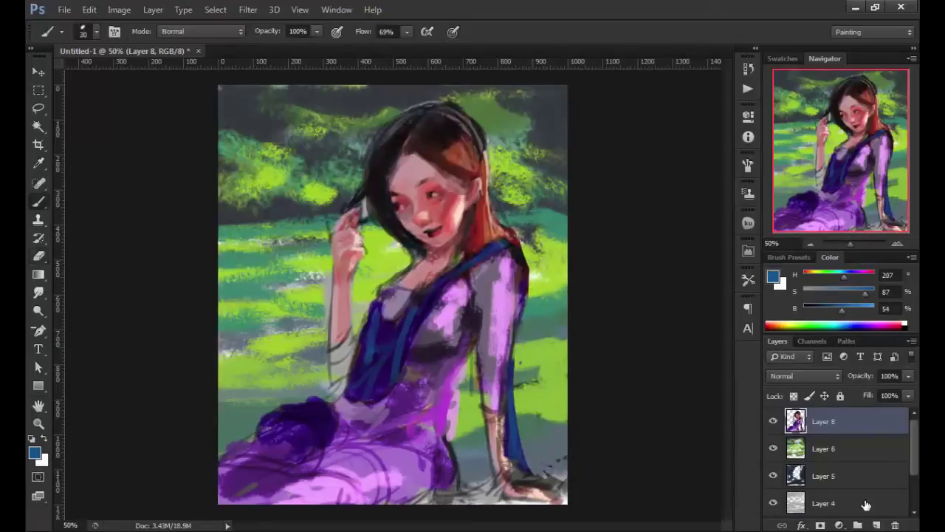
{"action": "left_click", "coordinate": [876, 525]}
{"action": "left_click", "coordinate": [844, 293]}
Step: Glaze pink over the lower skirt and legs, and lilac over the torso and right arm
{"action": "left_click_drag", "start_coordinate": [452, 403], "coordinate": [454, 469]}
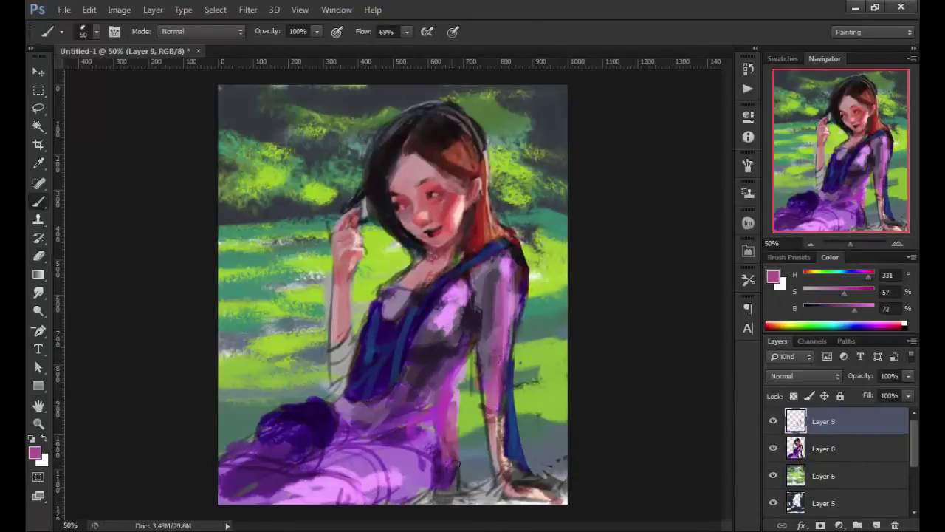
{"action": "mouse_move", "coordinate": [324, 494]}
{"action": "left_mouse_down"}
{"action": "mouse_move", "coordinate": [410, 465]}
{"action": "mouse_move", "coordinate": [414, 472]}
{"action": "left_mouse_up"}
{"action": "mouse_move", "coordinate": [473, 465]}
{"action": "left_mouse_down"}
{"action": "mouse_move", "coordinate": [457, 390]}
{"action": "mouse_move", "coordinate": [428, 419]}
{"action": "left_mouse_up"}
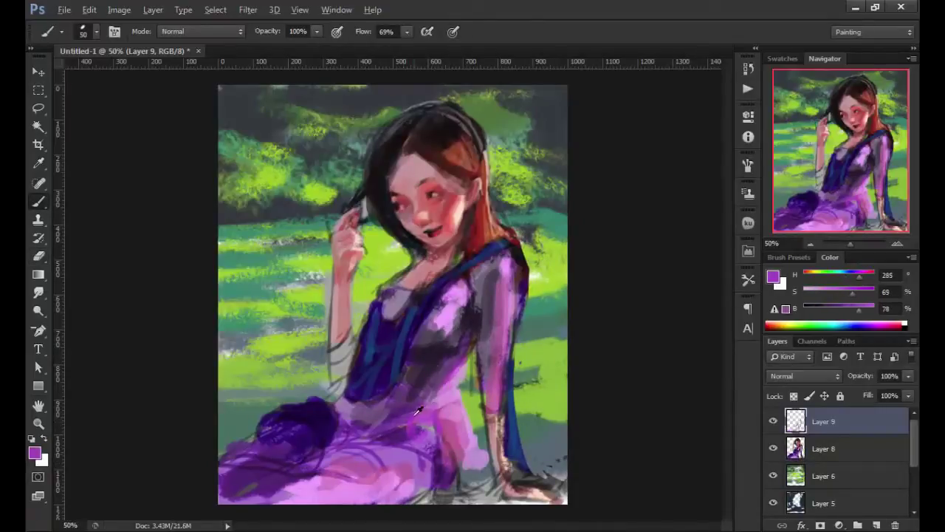
{"action": "left_click_drag", "start_coordinate": [465, 340], "coordinate": [409, 395]}
{"action": "mouse_move", "coordinate": [502, 266]}
{"action": "left_mouse_down"}
{"action": "mouse_move", "coordinate": [473, 347]}
{"action": "mouse_move", "coordinate": [510, 299]}
{"action": "left_mouse_up"}
Step: Paint dark purple over the left sleeve, lap and dress shadows
{"action": "left_click", "coordinate": [378, 336], "text": "alt"}
{"action": "left_click_drag", "start_coordinate": [353, 340], "coordinate": [336, 372]}
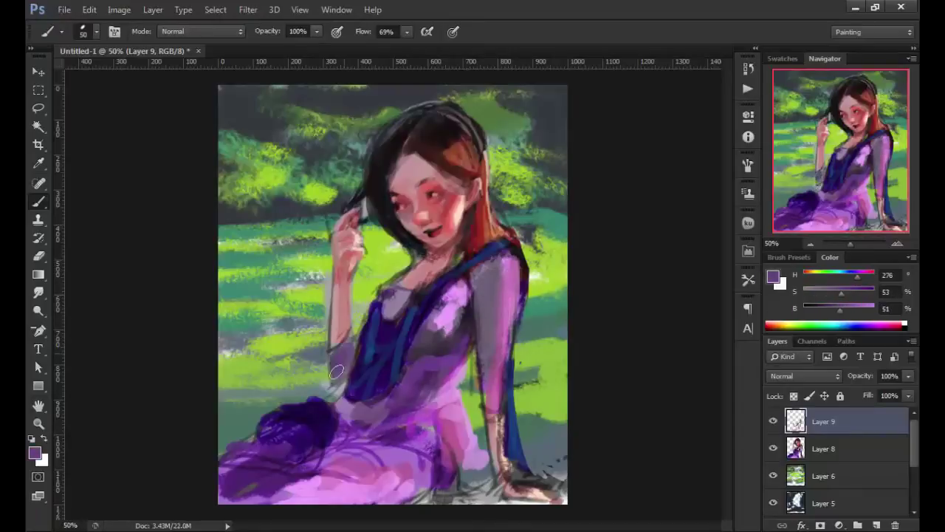
{"action": "left_click_drag", "start_coordinate": [451, 372], "coordinate": [352, 463]}
{"action": "left_click_drag", "start_coordinate": [444, 411], "coordinate": [413, 480]}
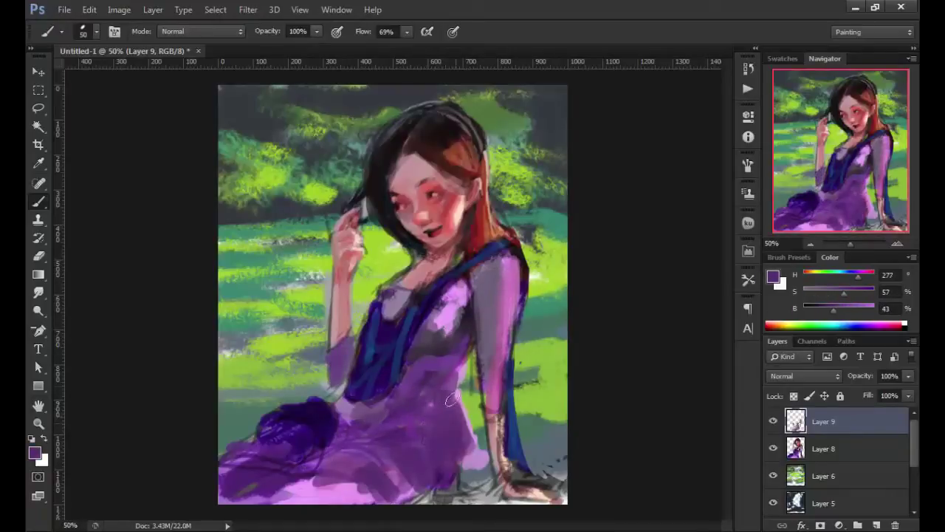
{"action": "left_click_drag", "start_coordinate": [452, 362], "coordinate": [473, 479]}
Step: Add brown and tan stripes on the lower dress and bag, then recolour them orange
{"action": "left_click_drag", "start_coordinate": [825, 301], "coordinate": [817, 293]}
{"action": "left_click_drag", "start_coordinate": [221, 464], "coordinate": [273, 473]}
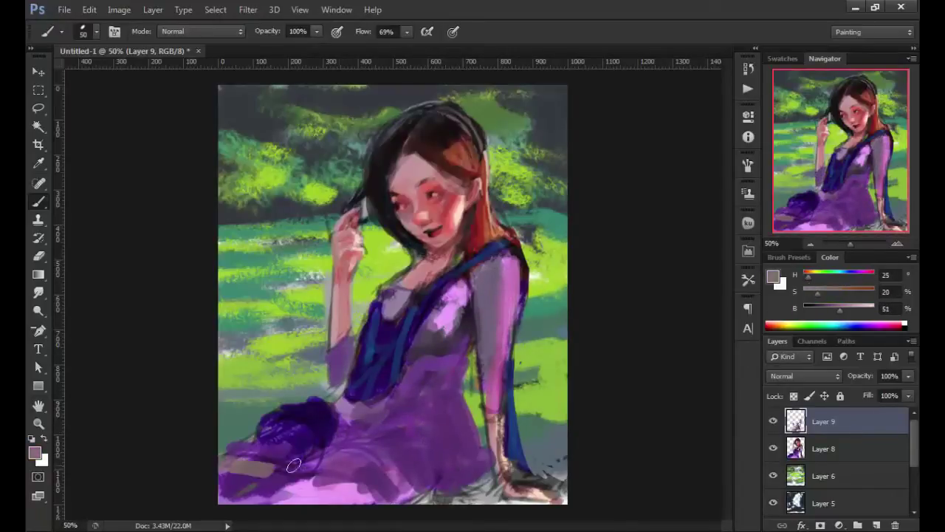
{"action": "left_click_drag", "start_coordinate": [336, 457], "coordinate": [392, 493]}
{"action": "left_click_drag", "start_coordinate": [306, 409], "coordinate": [316, 457]}
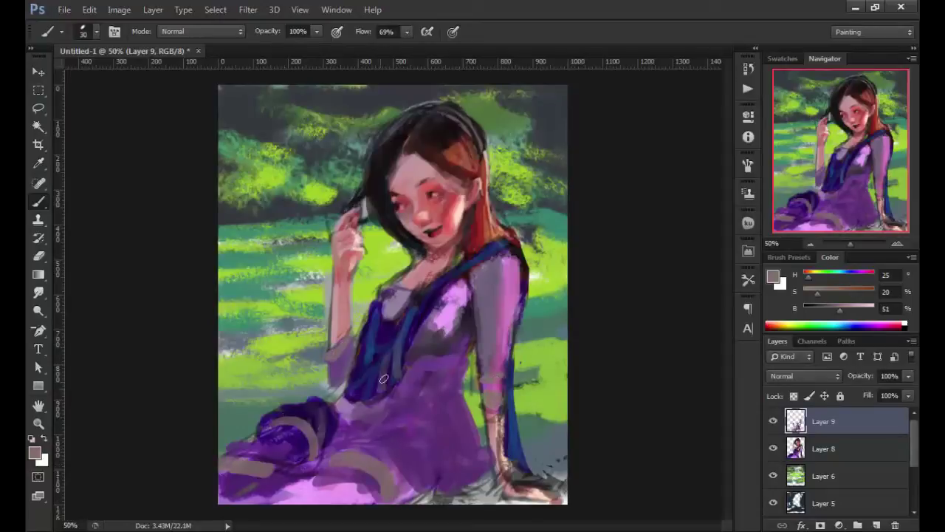
{"action": "left_click_drag", "start_coordinate": [818, 294], "coordinate": [837, 301]}
{"action": "left_click_drag", "start_coordinate": [368, 466], "coordinate": [347, 480]}
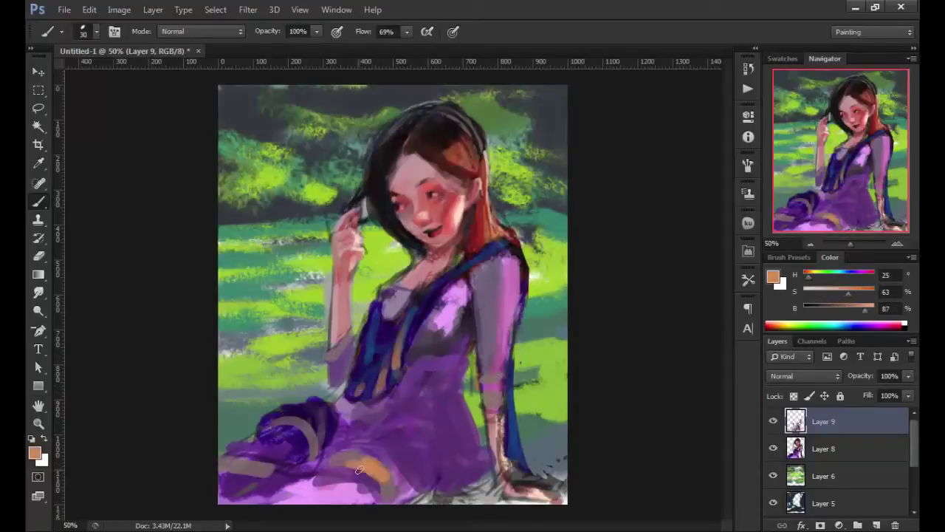
{"action": "left_click_drag", "start_coordinate": [296, 417], "coordinate": [321, 432]}
{"action": "left_click_drag", "start_coordinate": [229, 472], "coordinate": [277, 454]}
Step: Paint dark blue and blue-violet down the dress centre, chest, right shoulder and shawl edge
{"action": "left_click", "coordinate": [477, 419], "text": "alt"}
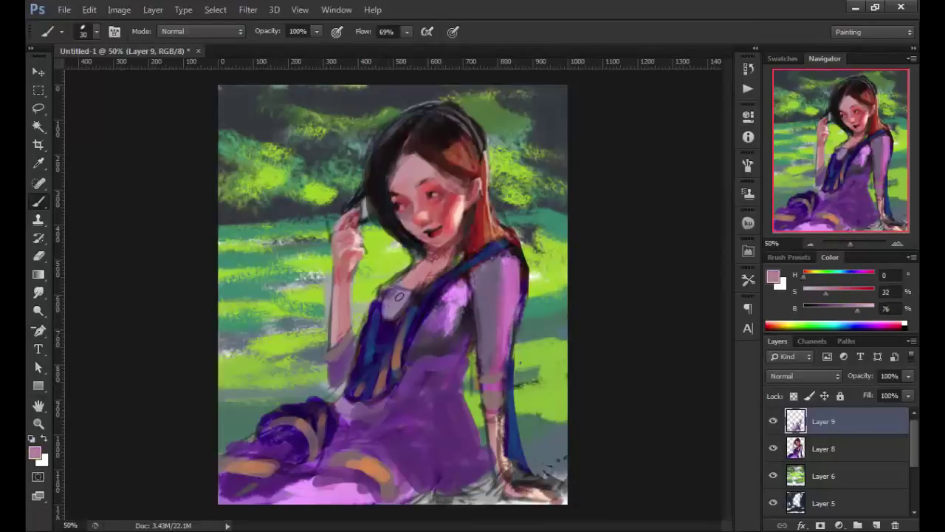
{"action": "left_click", "coordinate": [395, 295], "text": "alt"}
{"action": "mouse_move", "coordinate": [441, 292]}
{"action": "left_mouse_down"}
{"action": "mouse_move", "coordinate": [405, 380]}
{"action": "mouse_move", "coordinate": [413, 355]}
{"action": "left_mouse_up"}
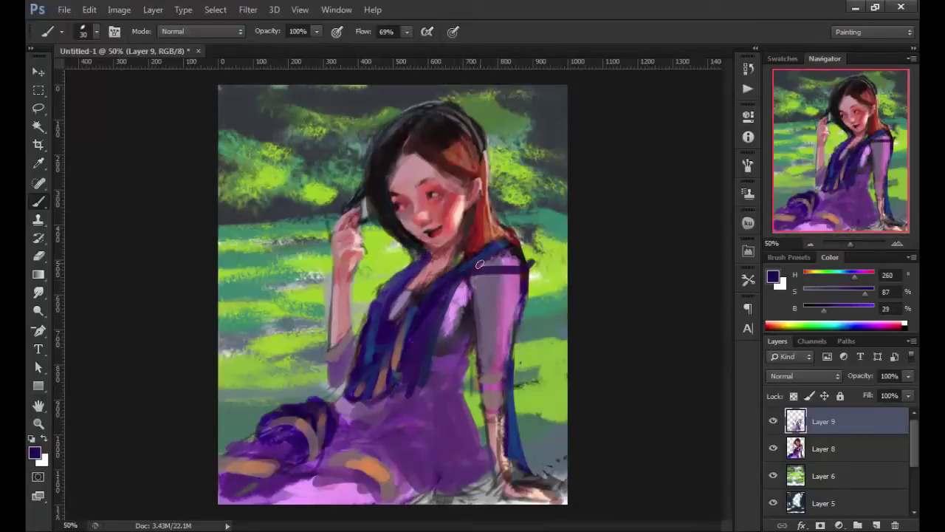
{"action": "left_click_drag", "start_coordinate": [517, 259], "coordinate": [509, 340]}
{"action": "left_click", "coordinate": [399, 310], "text": "alt"}
{"action": "mouse_move", "coordinate": [532, 281]}
{"action": "left_mouse_down"}
{"action": "mouse_move", "coordinate": [443, 369]}
{"action": "mouse_move", "coordinate": [525, 469]}
{"action": "left_mouse_up"}
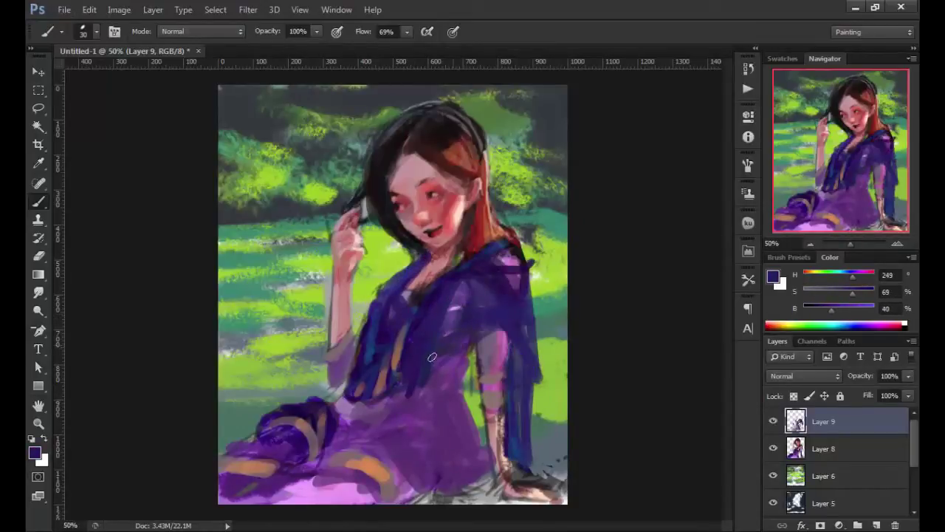
{"action": "left_click_drag", "start_coordinate": [403, 328], "coordinate": [362, 397]}
{"action": "left_click_drag", "start_coordinate": [476, 347], "coordinate": [417, 398]}
Step: Add light-blue chest accents, magenta shawl stripes and lavender shawl highlights
{"action": "left_click", "coordinate": [451, 313], "text": "alt"}
{"action": "mouse_move", "coordinate": [436, 336]}
{"action": "left_mouse_down"}
{"action": "mouse_move", "coordinate": [458, 299]}
{"action": "mouse_move", "coordinate": [439, 353]}
{"action": "left_mouse_up"}
{"action": "left_click", "coordinate": [890, 325]}
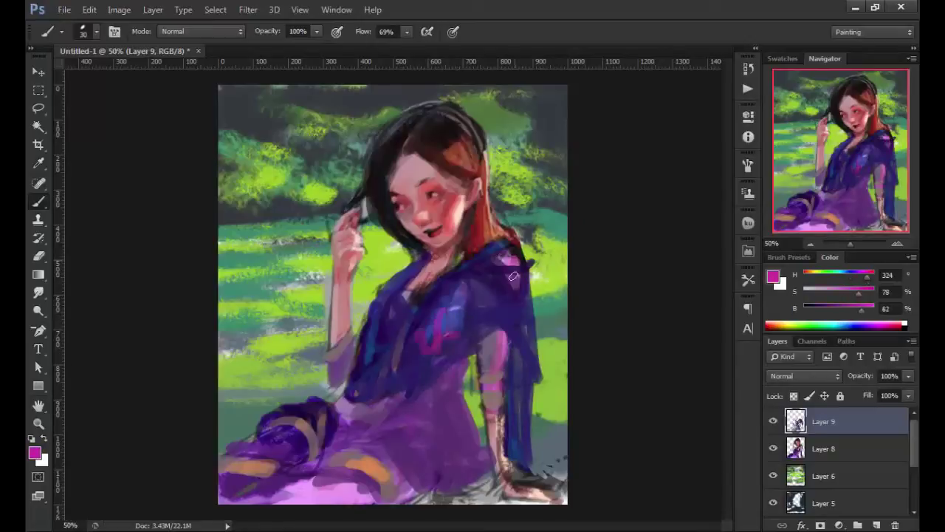
{"action": "left_click_drag", "start_coordinate": [516, 262], "coordinate": [509, 329]}
{"action": "left_click", "coordinate": [443, 291], "text": "alt"}
{"action": "left_click_drag", "start_coordinate": [465, 266], "coordinate": [413, 313]}
{"action": "mouse_move", "coordinate": [450, 236]}
{"action": "left_mouse_down"}
{"action": "mouse_move", "coordinate": [471, 255]}
{"action": "mouse_move", "coordinate": [460, 222]}
{"action": "left_mouse_up"}
Step: Shade the neck and chest, deepen the dress in dark purple, and highlight the skirt pink
{"action": "left_click", "coordinate": [443, 295], "text": "alt"}
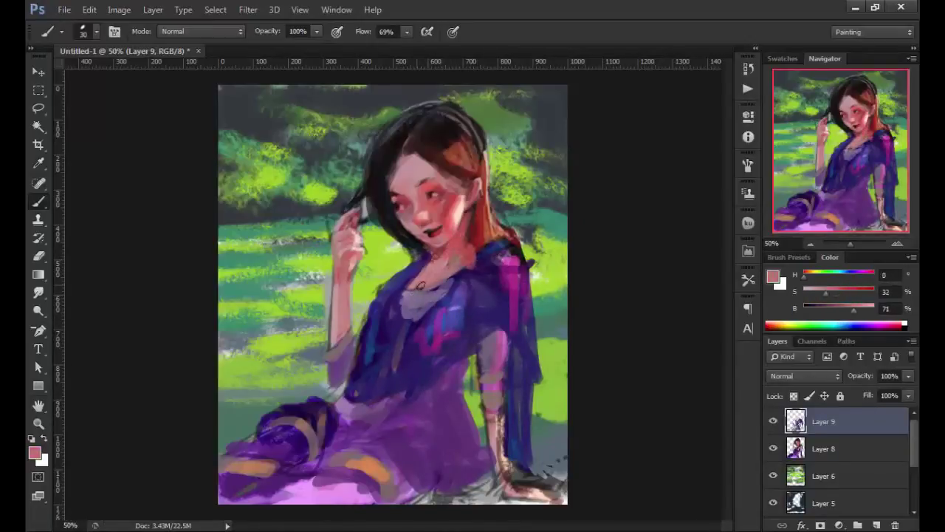
{"action": "left_click_drag", "start_coordinate": [443, 280], "coordinate": [403, 317]}
{"action": "mouse_move", "coordinate": [476, 266]}
{"action": "left_mouse_down"}
{"action": "mouse_move", "coordinate": [432, 292]}
{"action": "mouse_move", "coordinate": [373, 428]}
{"action": "left_mouse_up"}
{"action": "left_click", "coordinate": [410, 339], "text": "alt"}
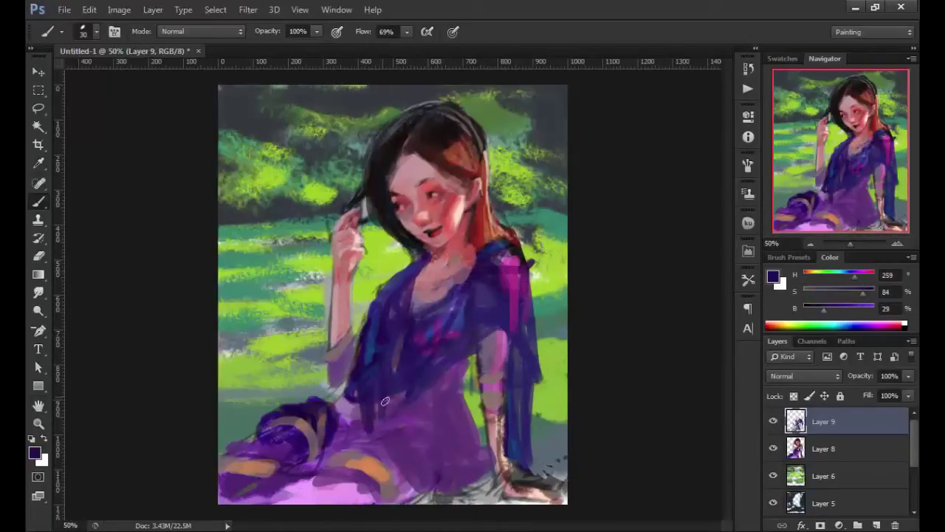
{"action": "left_click_drag", "start_coordinate": [465, 332], "coordinate": [333, 454]}
{"action": "left_click", "coordinate": [487, 384], "text": "alt"}
{"action": "mouse_move", "coordinate": [473, 399]}
{"action": "left_mouse_down"}
{"action": "mouse_move", "coordinate": [421, 462]}
{"action": "mouse_move", "coordinate": [454, 425]}
{"action": "left_mouse_up"}
{"action": "left_click_drag", "start_coordinate": [473, 362], "coordinate": [476, 447]}
Step: Glaze dark blue over the lower skirt with a larger brush, plus orange skirt stripes and neckline
{"action": "left_click", "coordinate": [500, 307], "text": "alt"}
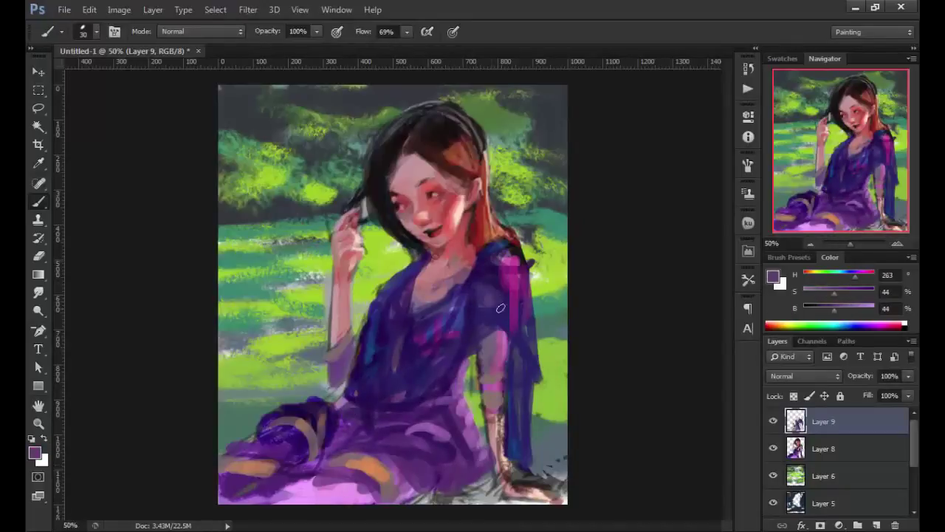
{"action": "left_click", "coordinate": [417, 306], "text": "alt"}
{"action": "key", "text": "bracketright"}
{"action": "key", "text": "bracketright"}
{"action": "key", "text": "bracketright"}
{"action": "mouse_move", "coordinate": [303, 487]}
{"action": "left_mouse_down"}
{"action": "mouse_move", "coordinate": [371, 447]}
{"action": "mouse_move", "coordinate": [244, 473]}
{"action": "mouse_move", "coordinate": [414, 494]}
{"action": "left_mouse_up"}
{"action": "left_click", "coordinate": [782, 325]}
{"action": "left_click_drag", "start_coordinate": [232, 473], "coordinate": [262, 503]}
{"action": "left_click_drag", "start_coordinate": [414, 296], "coordinate": [476, 258]}
{"action": "left_click", "coordinate": [458, 295], "text": "alt"}
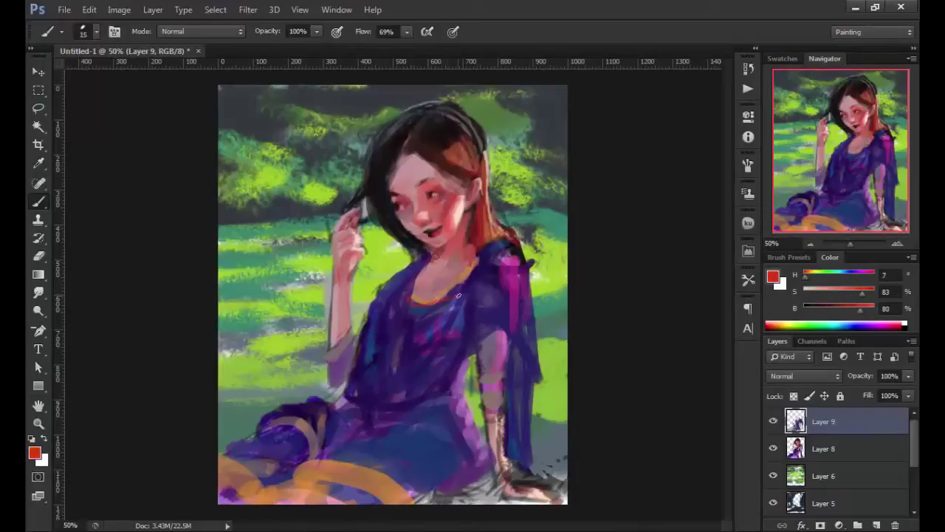
Step: Paint pinkish, dark blue and blue strokes on both sleeves
{"action": "left_click", "coordinate": [539, 370], "text": "alt"}
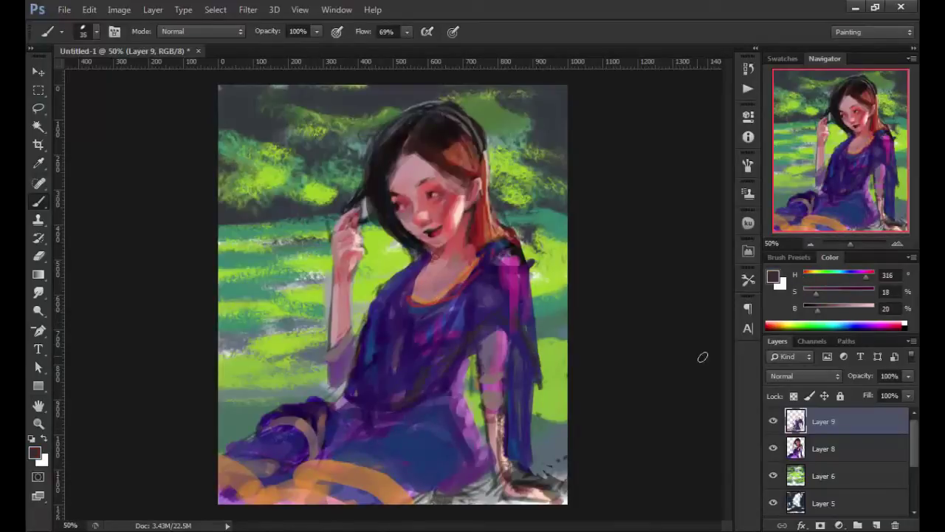
{"action": "left_click", "coordinate": [509, 340], "text": "alt"}
{"action": "left_click_drag", "start_coordinate": [528, 333], "coordinate": [480, 355]}
{"action": "left_click", "coordinate": [517, 436], "text": "alt"}
{"action": "left_click_drag", "start_coordinate": [535, 384], "coordinate": [528, 469]}
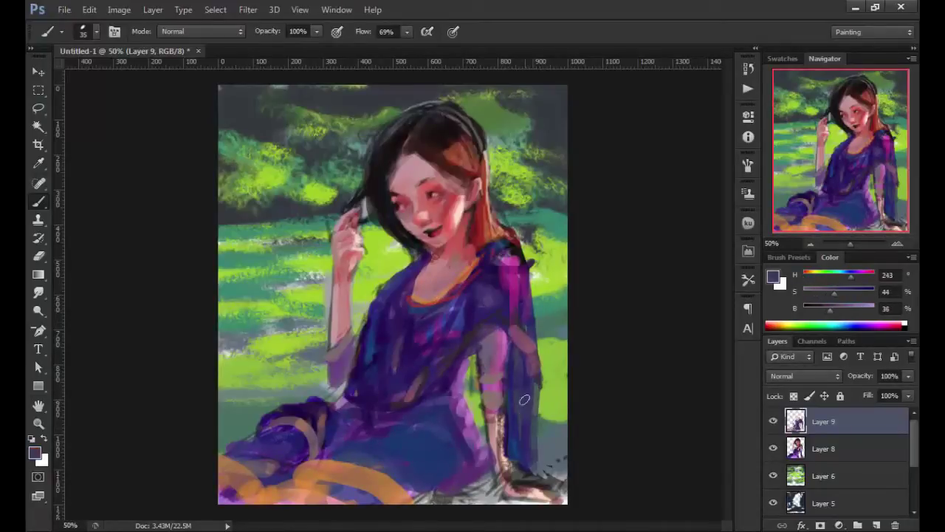
{"action": "left_click", "coordinate": [400, 337], "text": "alt"}
{"action": "mouse_move", "coordinate": [344, 343]}
{"action": "left_mouse_down"}
{"action": "mouse_move", "coordinate": [347, 377]}
{"action": "mouse_move", "coordinate": [367, 392]}
{"action": "left_mouse_up"}
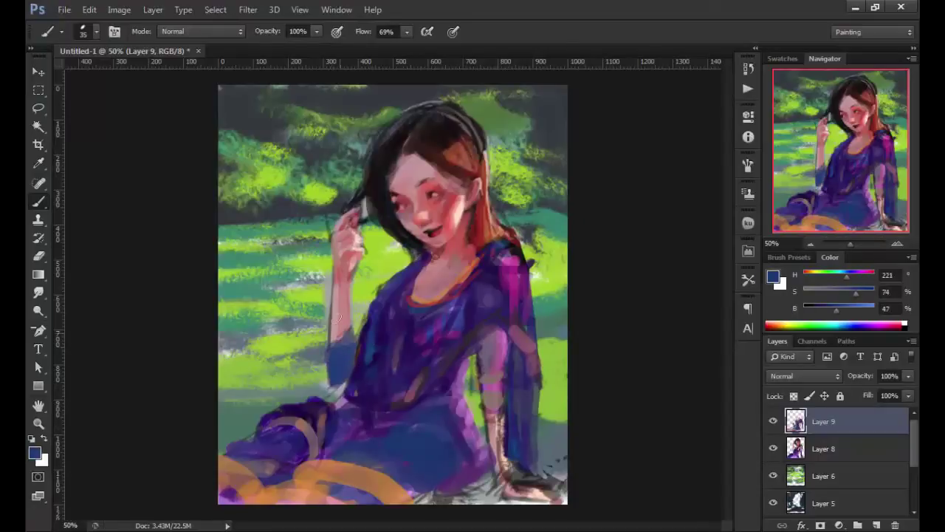
Step: Darken the hair with near-black strokes and merge Layer 8 into Layer 9
{"action": "left_click", "coordinate": [392, 177], "text": "alt"}
{"action": "left_click_drag", "start_coordinate": [406, 155], "coordinate": [465, 184]}
{"action": "key", "text": "ctrl+e"}
Step: Erase stray hair at the top-left and the lower-left blob, then add empty Layer 10
{"action": "key", "text": "e"}
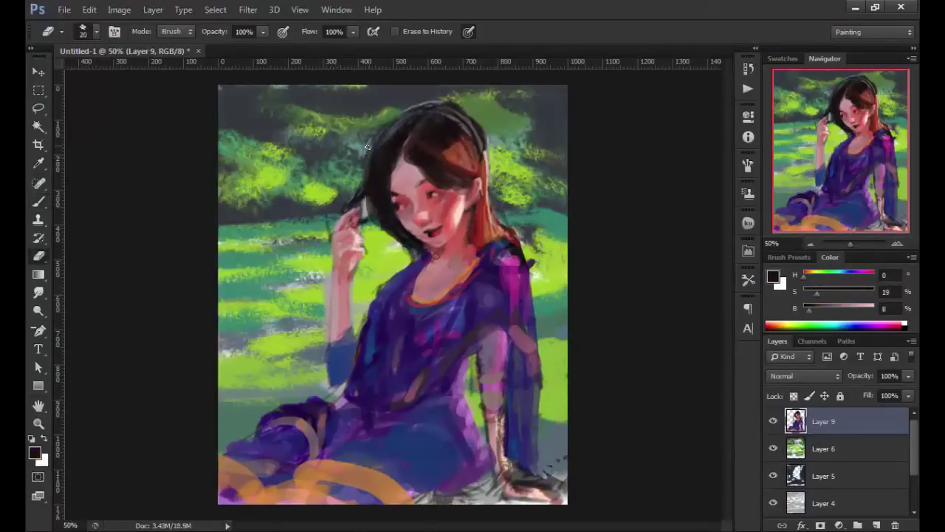
{"action": "left_click_drag", "start_coordinate": [367, 147], "coordinate": [443, 110]}
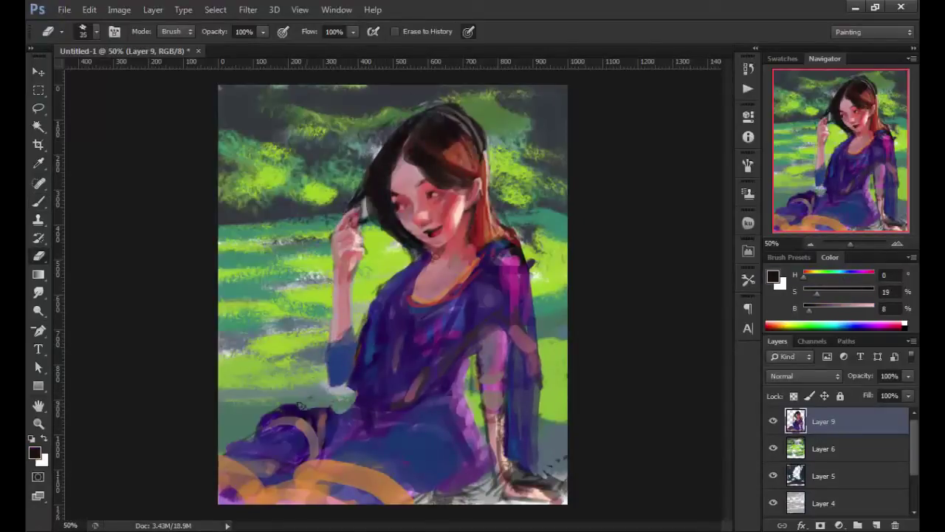
{"action": "left_click_drag", "start_coordinate": [302, 405], "coordinate": [221, 463]}
{"action": "key", "text": "ctrl+shift+s"}
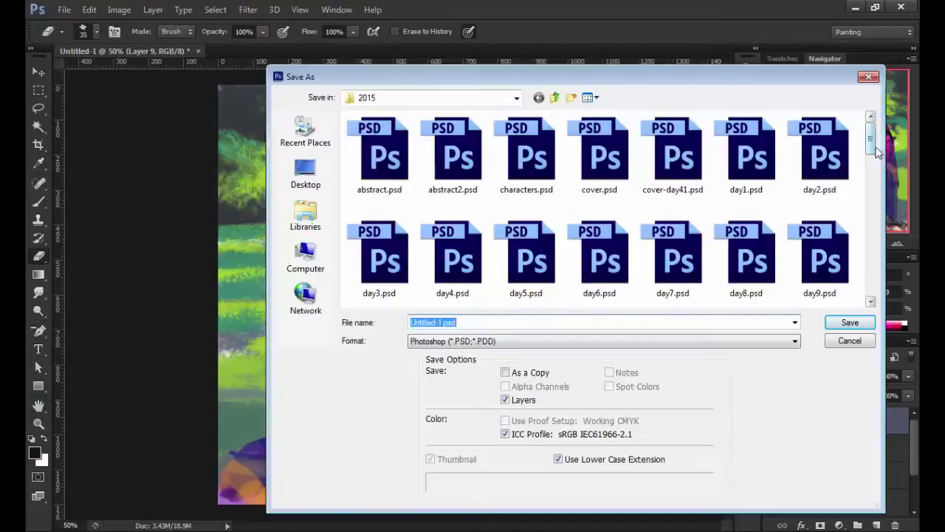
{"action": "left_click", "coordinate": [849, 341]}
{"action": "key", "text": "ctrl+shift+alt+n"}
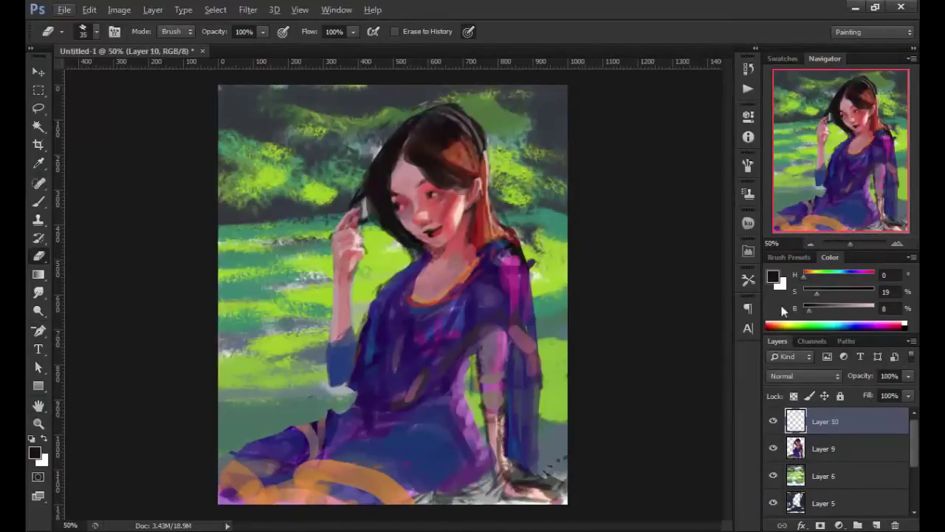
Step: Glaze red strokes diagonally across the dress, shawl and right sleeve
{"action": "key", "text": "b"}
{"action": "left_click_drag", "start_coordinate": [816, 292], "coordinate": [852, 292]}
{"action": "left_click_drag", "start_coordinate": [809, 310], "coordinate": [853, 310]}
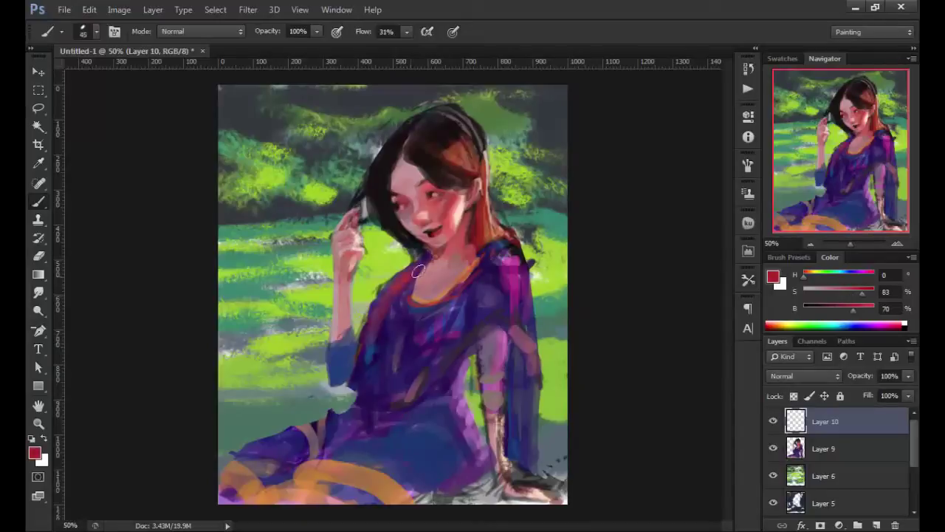
{"action": "mouse_move", "coordinate": [354, 377]}
{"action": "left_mouse_down"}
{"action": "mouse_move", "coordinate": [410, 398]}
{"action": "mouse_move", "coordinate": [451, 325]}
{"action": "mouse_move", "coordinate": [502, 274]}
{"action": "mouse_move", "coordinate": [520, 231]}
{"action": "left_mouse_up"}
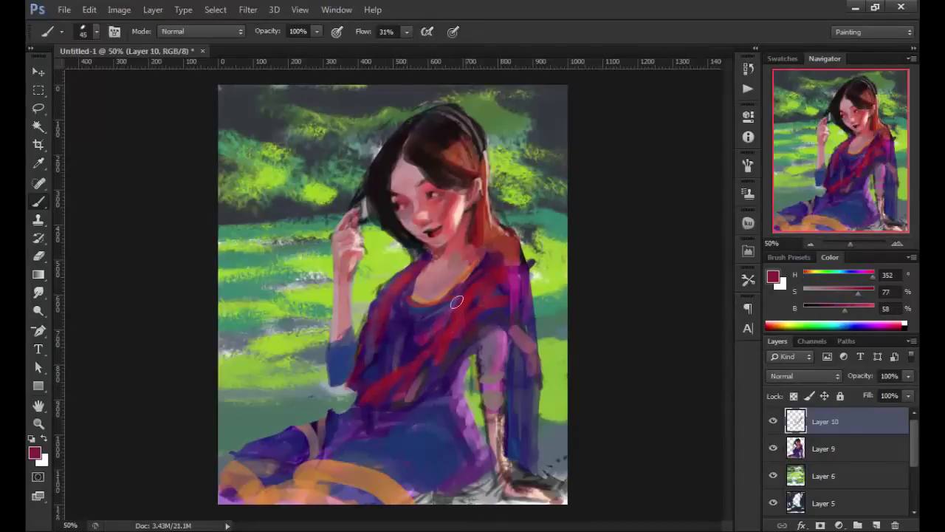
{"action": "left_click_drag", "start_coordinate": [421, 317], "coordinate": [365, 370]}
{"action": "left_click", "coordinate": [510, 295], "text": "alt"}
{"action": "left_click_drag", "start_coordinate": [521, 281], "coordinate": [518, 315]}
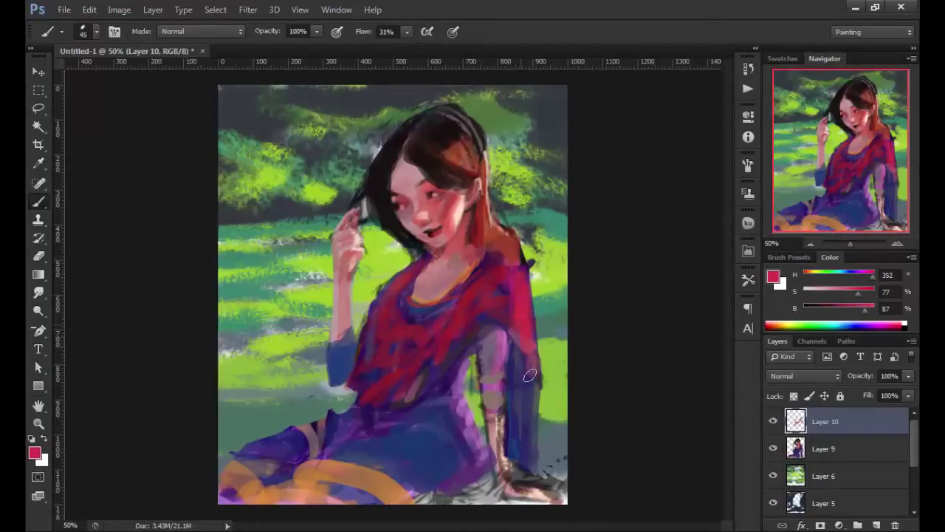
{"action": "left_click_drag", "start_coordinate": [530, 375], "coordinate": [517, 299]}
Step: Repaint the right sleeve, arm and lower skirt dark purple, with a light blue arm stroke
{"action": "left_click", "coordinate": [528, 322], "text": "alt"}
{"action": "mouse_move", "coordinate": [510, 251]}
{"action": "left_mouse_down"}
{"action": "mouse_move", "coordinate": [494, 335]}
{"action": "mouse_move", "coordinate": [510, 369]}
{"action": "left_mouse_up"}
{"action": "left_click", "coordinate": [514, 310], "text": "alt"}
{"action": "left_click", "coordinate": [472, 323], "text": "alt"}
{"action": "mouse_move", "coordinate": [494, 325]}
{"action": "left_mouse_down"}
{"action": "mouse_move", "coordinate": [491, 358]}
{"action": "mouse_move", "coordinate": [369, 443]}
{"action": "left_mouse_up"}
{"action": "left_click_drag", "start_coordinate": [465, 451], "coordinate": [288, 480]}
{"action": "left_click", "coordinate": [336, 347], "text": "alt"}
{"action": "left_click_drag", "start_coordinate": [503, 362], "coordinate": [509, 491]}
Step: Paint pale pink skin tone over the right forearm and hand
{"action": "left_click", "coordinate": [471, 212], "text": "alt"}
{"action": "left_click_drag", "start_coordinate": [498, 414], "coordinate": [498, 480]}
{"action": "left_click", "coordinate": [419, 219], "text": "alt"}
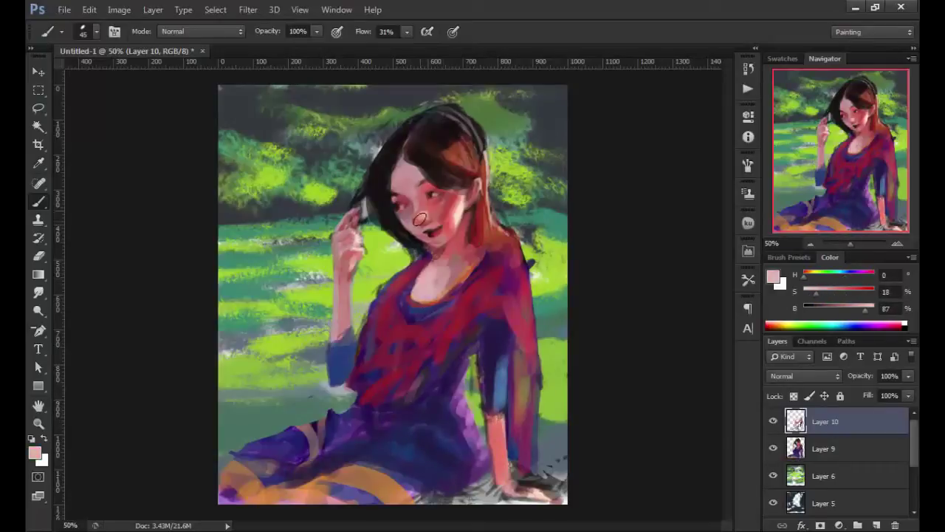
{"action": "left_click", "coordinate": [440, 209], "text": "alt"}
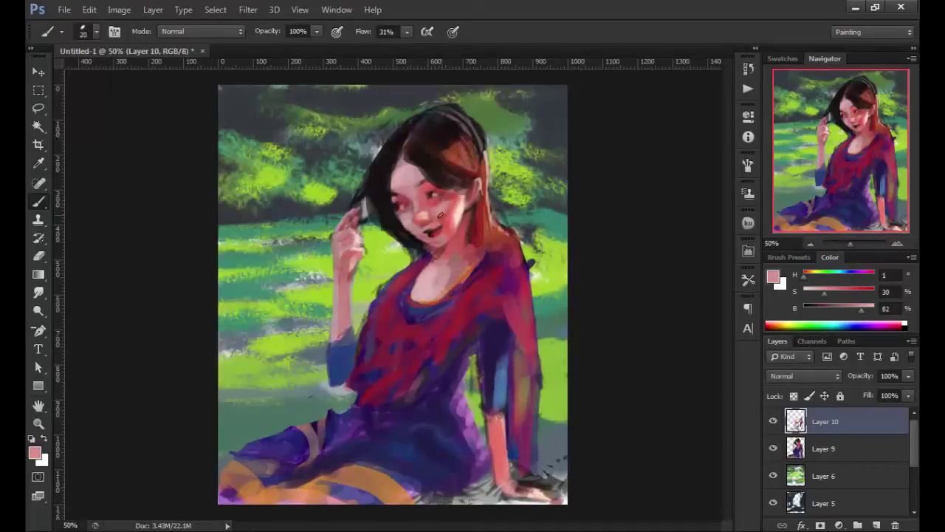
Step: Darken the top-right hair over the orange patch, then pick lighter skin tones with a smaller brush
{"action": "left_click", "coordinate": [406, 204], "text": "alt"}
{"action": "left_click_drag", "start_coordinate": [443, 111], "coordinate": [476, 155]}
{"action": "left_click", "coordinate": [472, 159], "text": "alt"}
{"action": "left_click", "coordinate": [334, 238], "text": "alt"}
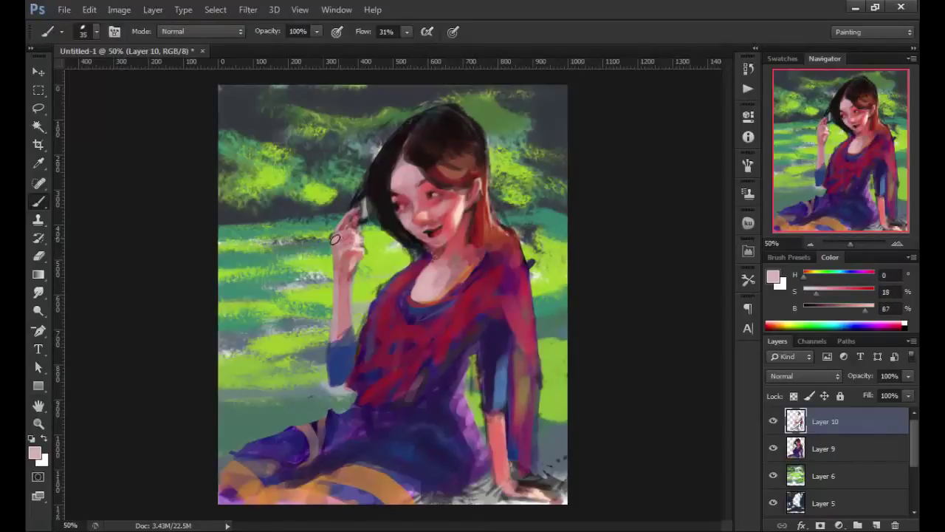
{"action": "left_click", "coordinate": [351, 266], "text": "alt"}
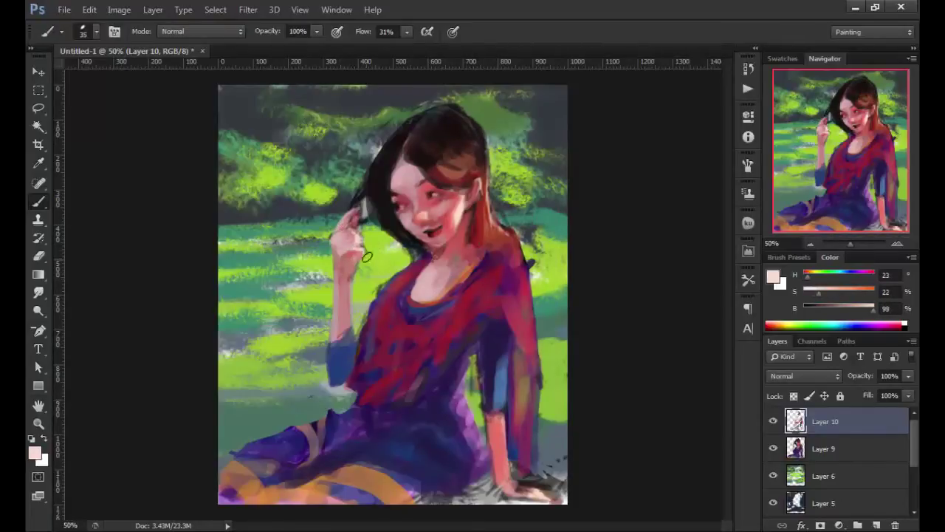
{"action": "key", "text": "bracketleft"}
{"action": "left_click", "coordinate": [353, 277], "text": "alt"}
Step: Merge Layer 9 into Layer 10 and erase dark hair strands near the raised hand
{"action": "key", "text": "e"}
{"action": "key", "text": "ctrl+e"}
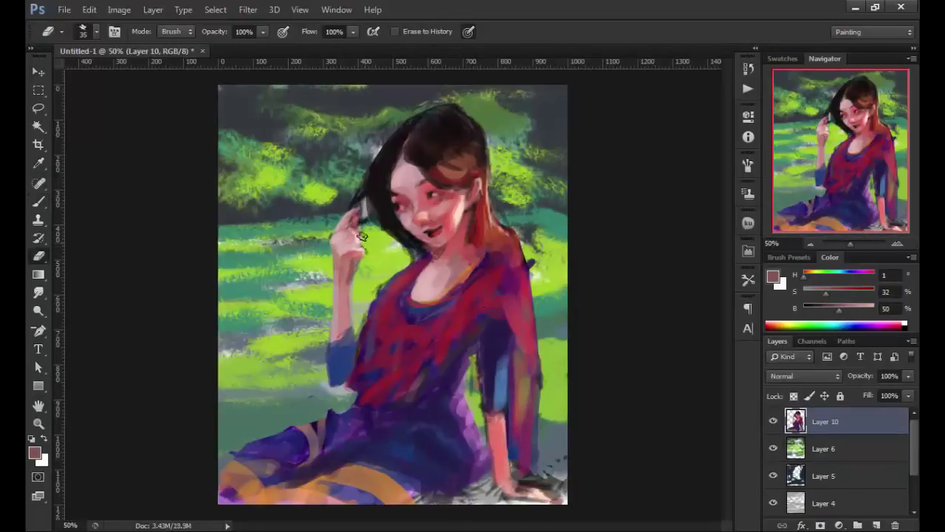
{"action": "left_click_drag", "start_coordinate": [360, 200], "coordinate": [412, 251]}
Step: Save the painting as day46_2.psd
{"action": "key", "text": "ctrl+shift+s"}
{"action": "scroll", "coordinate": [844, 270], "scroll_direction": "down", "scroll_amount": 5}
{"action": "left_click", "coordinate": [380, 161]}
{"action": "key", "text": "Return"}
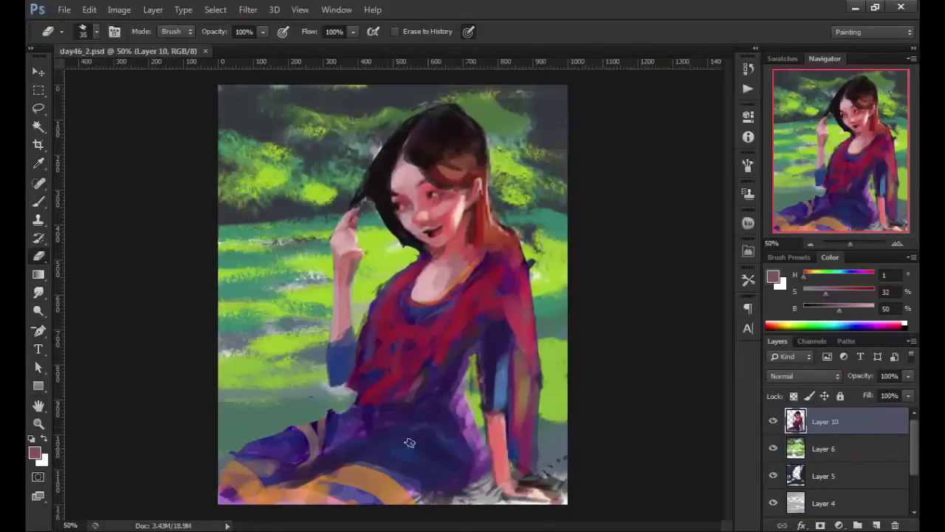
Step: Paint pinkish-red and dark blue strokes on the lower-left skirt, left sleeve and lower dress
{"action": "key", "text": "b"}
{"action": "left_click", "coordinate": [491, 369], "text": "alt"}
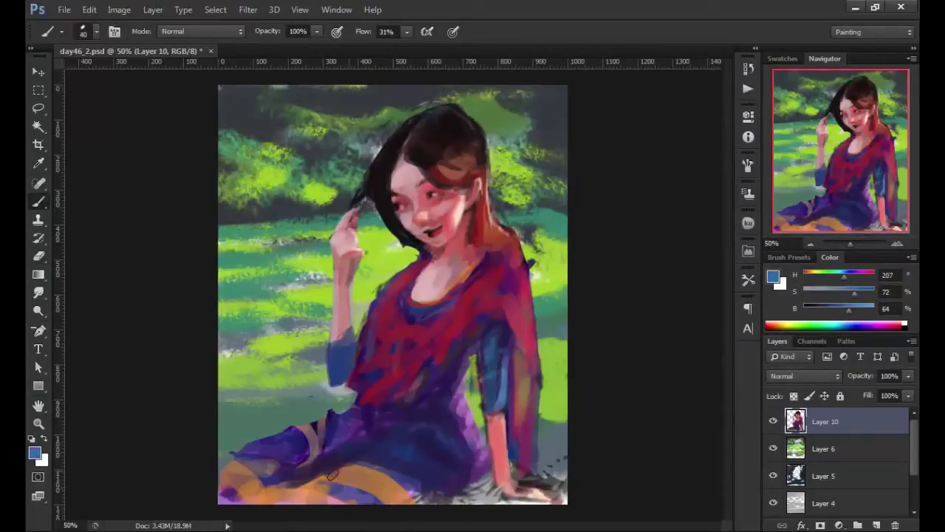
{"action": "left_click", "coordinate": [325, 436], "text": "alt"}
{"action": "left_click_drag", "start_coordinate": [340, 402], "coordinate": [277, 446]}
{"action": "left_click", "coordinate": [310, 443], "text": "alt"}
{"action": "left_click_drag", "start_coordinate": [273, 414], "coordinate": [322, 428]}
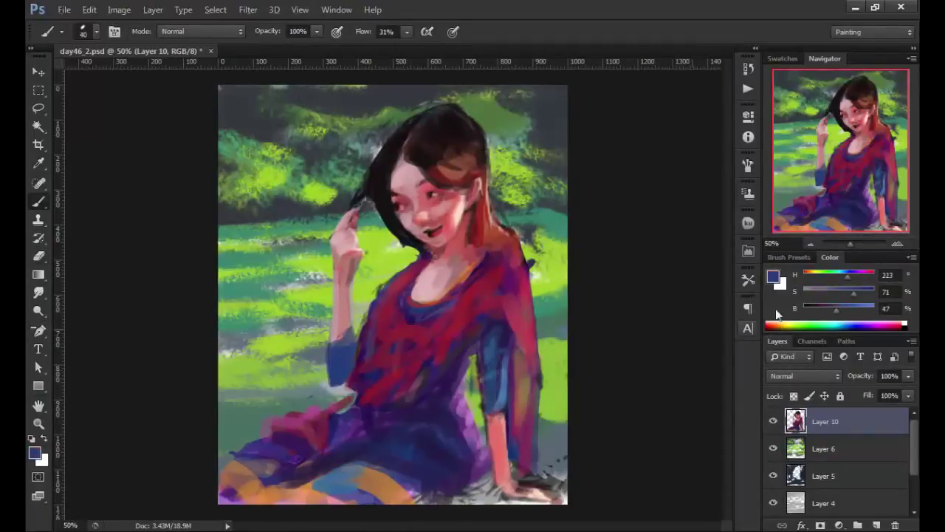
{"action": "left_click", "coordinate": [822, 308]}
{"action": "left_click_drag", "start_coordinate": [353, 340], "coordinate": [336, 382]}
{"action": "mouse_move", "coordinate": [458, 377]}
{"action": "left_mouse_down"}
{"action": "mouse_move", "coordinate": [469, 443]}
{"action": "mouse_move", "coordinate": [355, 491]}
{"action": "left_mouse_up"}
Step: Rework the lower skirt with red, dark purple, dark blue and light blue strokes
{"action": "left_click", "coordinate": [441, 401], "text": "alt"}
{"action": "left_click", "coordinate": [384, 443], "text": "alt"}
{"action": "left_click_drag", "start_coordinate": [317, 443], "coordinate": [410, 454]}
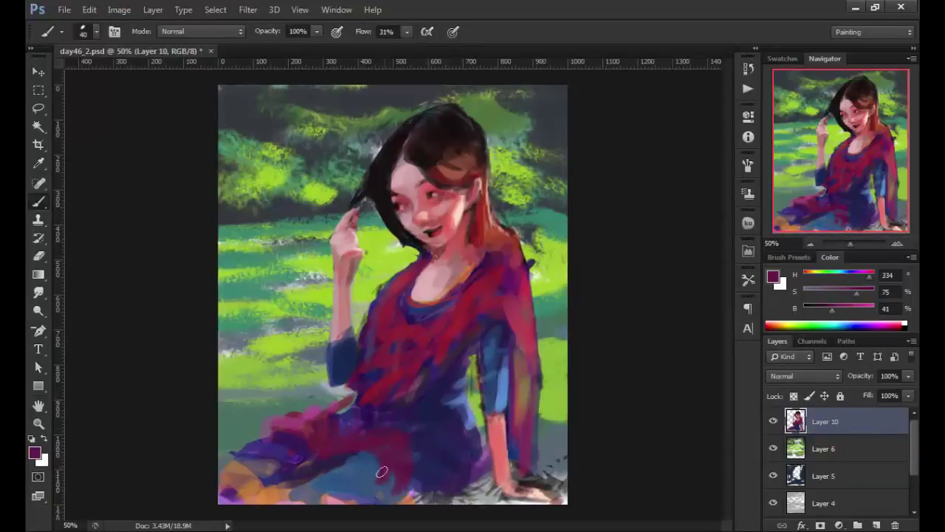
{"action": "left_click", "coordinate": [398, 480], "text": "alt"}
{"action": "left_click_drag", "start_coordinate": [377, 491], "coordinate": [340, 495]}
{"action": "left_click_drag", "start_coordinate": [281, 465], "coordinate": [229, 495]}
{"action": "left_click_drag", "start_coordinate": [347, 472], "coordinate": [229, 458]}
{"action": "left_click", "coordinate": [342, 368], "text": "alt"}
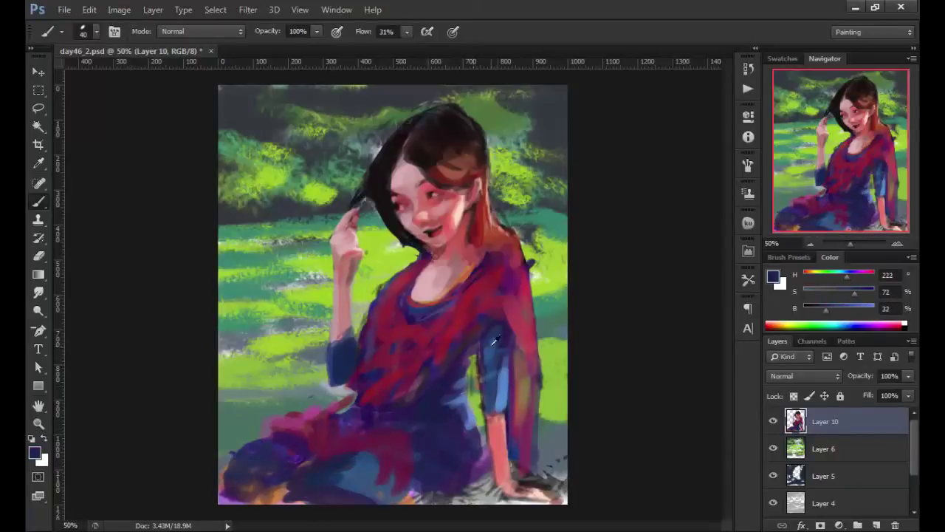
{"action": "left_click_drag", "start_coordinate": [281, 443], "coordinate": [244, 472]}
{"action": "left_click", "coordinate": [327, 460], "text": "alt"}
{"action": "mouse_move", "coordinate": [310, 480]}
{"action": "left_mouse_down"}
{"action": "mouse_move", "coordinate": [372, 507]}
{"action": "mouse_move", "coordinate": [308, 506]}
{"action": "left_mouse_up"}
Step: Add magenta on the skirt and right shawl, then dusty-pink torso strokes at 82% flow
{"action": "left_click_drag", "start_coordinate": [354, 480], "coordinate": [303, 510]}
{"action": "left_click", "coordinate": [409, 467], "text": "alt"}
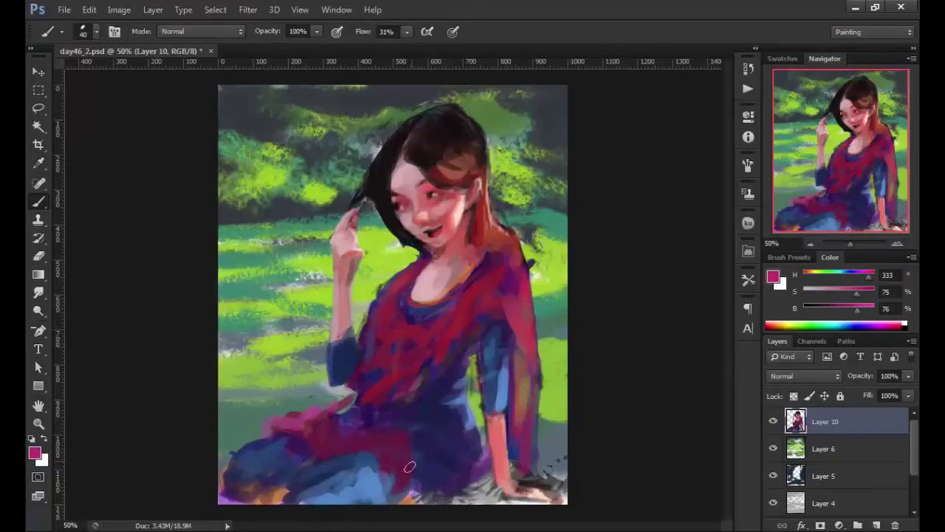
{"action": "left_click_drag", "start_coordinate": [410, 466], "coordinate": [380, 440]}
{"action": "left_click_drag", "start_coordinate": [498, 273], "coordinate": [508, 319]}
{"action": "left_click_drag", "start_coordinate": [517, 248], "coordinate": [520, 318]}
{"action": "left_click_drag", "start_coordinate": [857, 310], "coordinate": [869, 309]}
{"action": "left_click_drag", "start_coordinate": [857, 293], "coordinate": [825, 294]}
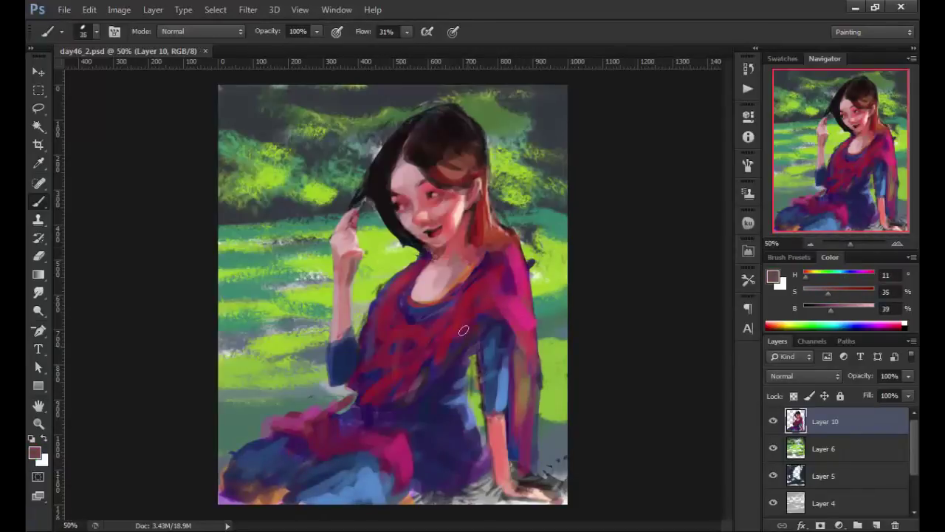
{"action": "key", "text": "shift+8"}
{"action": "key", "text": "shift+2"}
{"action": "left_click_drag", "start_coordinate": [359, 392], "coordinate": [435, 340]}
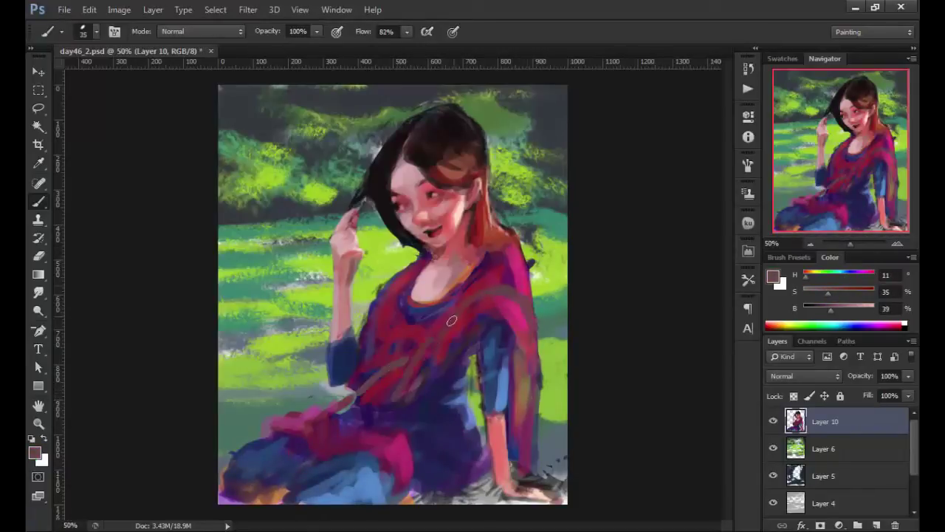
Step: Paint tan and light-tan stripes across the shawl, torso, right arm and lap
{"action": "left_click", "coordinate": [521, 454], "text": "alt"}
{"action": "left_click_drag", "start_coordinate": [530, 301], "coordinate": [493, 292]}
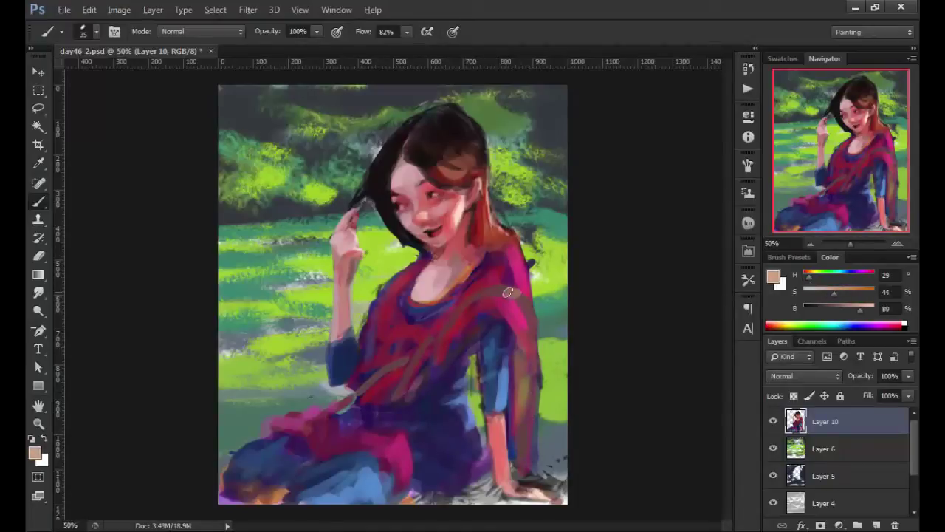
{"action": "left_click_drag", "start_coordinate": [409, 374], "coordinate": [362, 385]}
{"action": "left_click_drag", "start_coordinate": [528, 391], "coordinate": [526, 442]}
{"action": "left_click_drag", "start_coordinate": [534, 327], "coordinate": [526, 471]}
{"action": "mouse_move", "coordinate": [309, 417]}
{"action": "left_mouse_down"}
{"action": "mouse_move", "coordinate": [318, 458]}
{"action": "mouse_move", "coordinate": [294, 433]}
{"action": "left_mouse_up"}
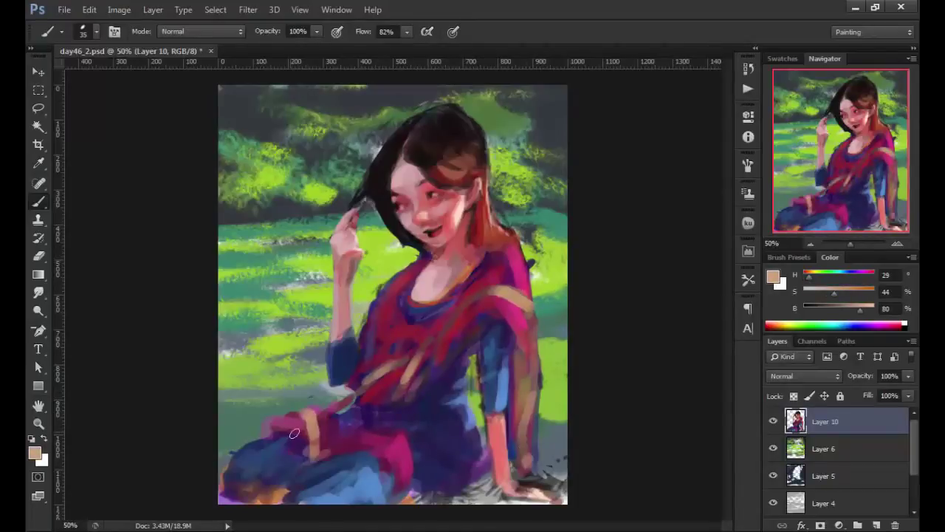
{"action": "left_click_drag", "start_coordinate": [402, 274], "coordinate": [372, 330]}
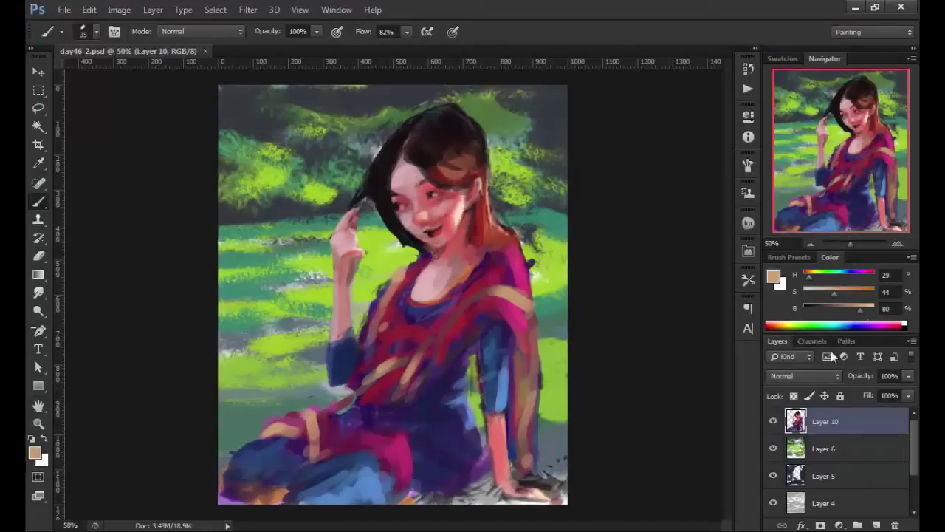
{"action": "left_click", "coordinate": [871, 305]}
{"action": "key", "text": "bracketleft"}
{"action": "left_click_drag", "start_coordinate": [525, 291], "coordinate": [505, 307]}
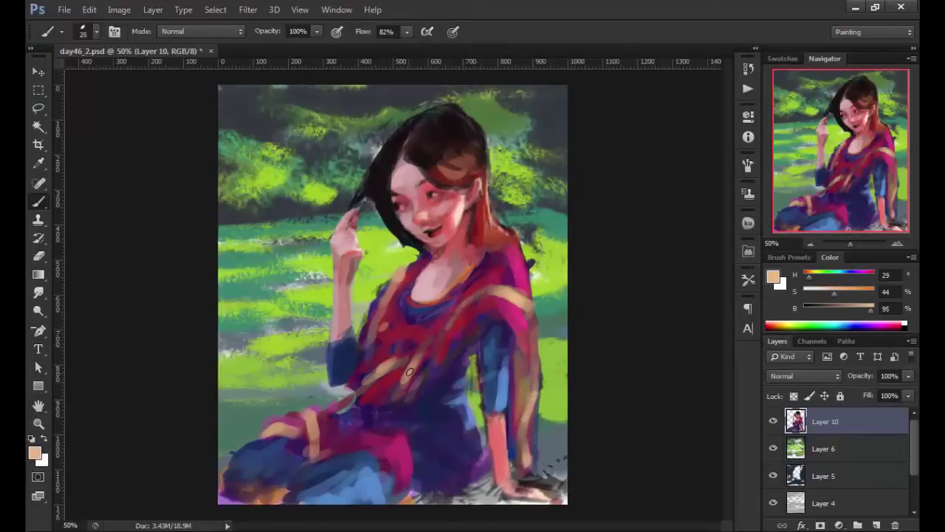
Step: Paint dark teal into the lower-left corner and blue strokes over the lower dress and leg
{"action": "left_click", "coordinate": [234, 450], "text": "alt"}
{"action": "left_click_drag", "start_coordinate": [235, 454], "coordinate": [236, 495]}
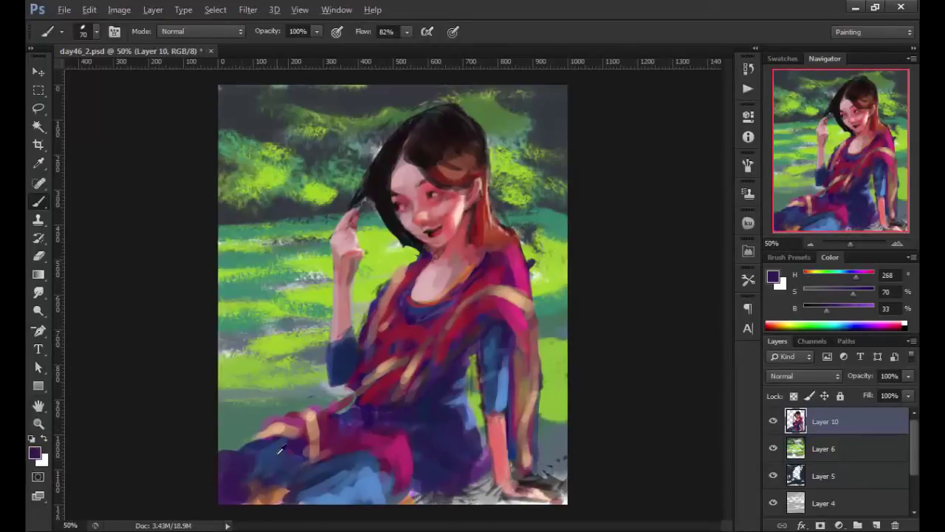
{"action": "key", "text": "e"}
{"action": "key", "text": "b"}
{"action": "left_click", "coordinate": [432, 461], "text": "alt"}
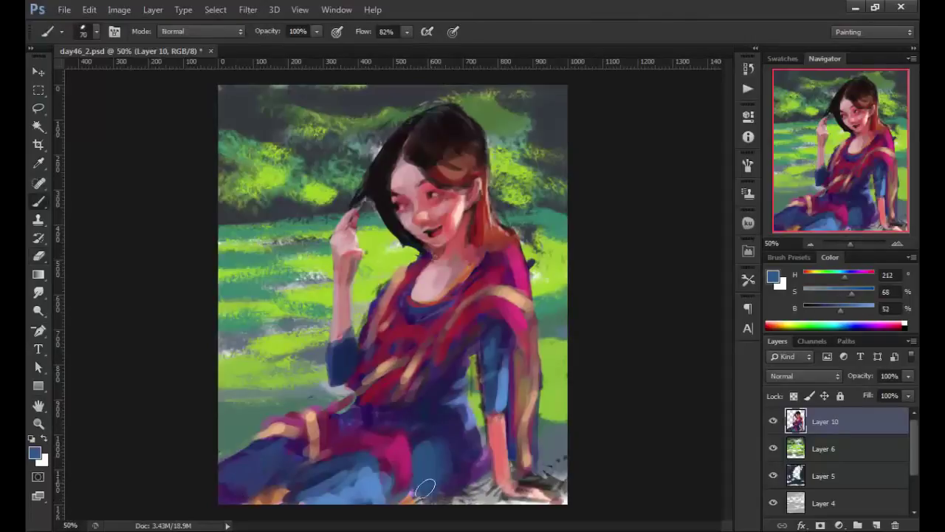
{"action": "mouse_move", "coordinate": [443, 443]}
{"action": "left_mouse_down"}
{"action": "mouse_move", "coordinate": [414, 495]}
{"action": "mouse_move", "coordinate": [332, 466]}
{"action": "left_mouse_up"}
{"action": "left_click", "coordinate": [295, 466], "text": "alt"}
{"action": "mouse_move", "coordinate": [376, 443]}
{"action": "left_mouse_down"}
{"action": "mouse_move", "coordinate": [249, 453]}
{"action": "mouse_move", "coordinate": [450, 437]}
{"action": "mouse_move", "coordinate": [414, 480]}
{"action": "mouse_move", "coordinate": [359, 418]}
{"action": "left_mouse_up"}
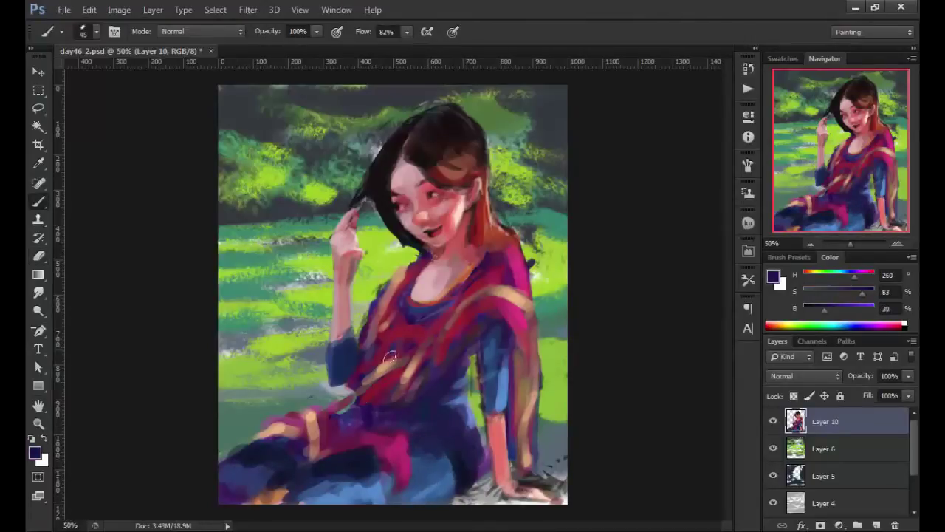
Step: With a smaller full-flow brush, paint dark purple along the right arm, sleeve and neckline
{"action": "key", "text": "shift+0"}
{"action": "left_click_drag", "start_coordinate": [451, 295], "coordinate": [443, 351]}
{"action": "mouse_move", "coordinate": [491, 307]}
{"action": "left_mouse_down"}
{"action": "mouse_move", "coordinate": [534, 379]}
{"action": "mouse_move", "coordinate": [538, 473]}
{"action": "left_mouse_up"}
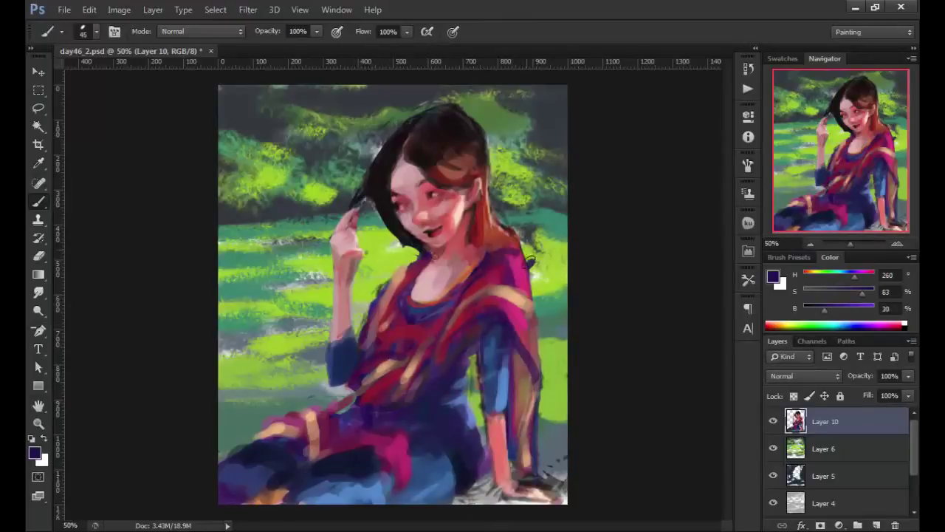
{"action": "left_click_drag", "start_coordinate": [380, 408], "coordinate": [369, 303]}
{"action": "left_click", "coordinate": [390, 323], "text": "alt"}
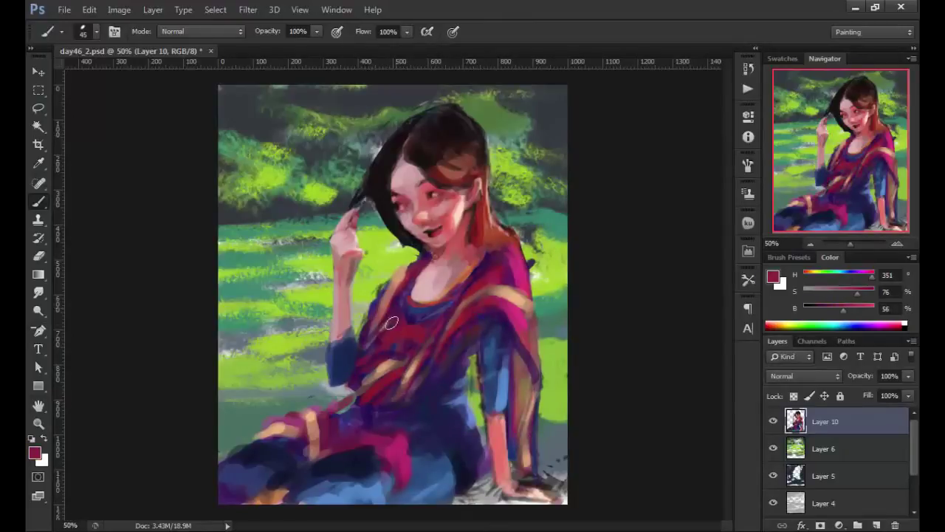
{"action": "left_click_drag", "start_coordinate": [398, 351], "coordinate": [417, 328]}
Step: Sample near-black blue, reddish skin, pale pink and deeper red tones from the painting
{"action": "left_click", "coordinate": [435, 317], "text": "alt"}
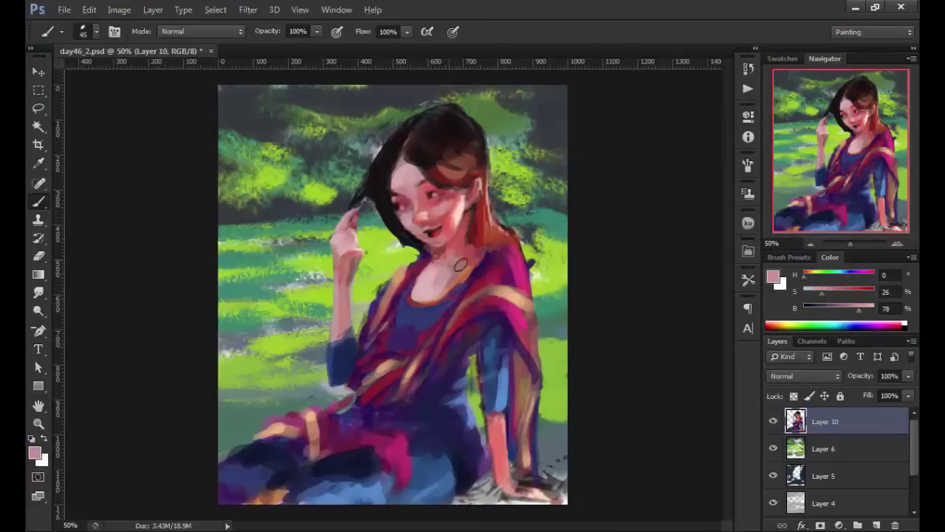
{"action": "left_click", "coordinate": [470, 223], "text": "alt"}
{"action": "left_click", "coordinate": [473, 189], "text": "alt"}
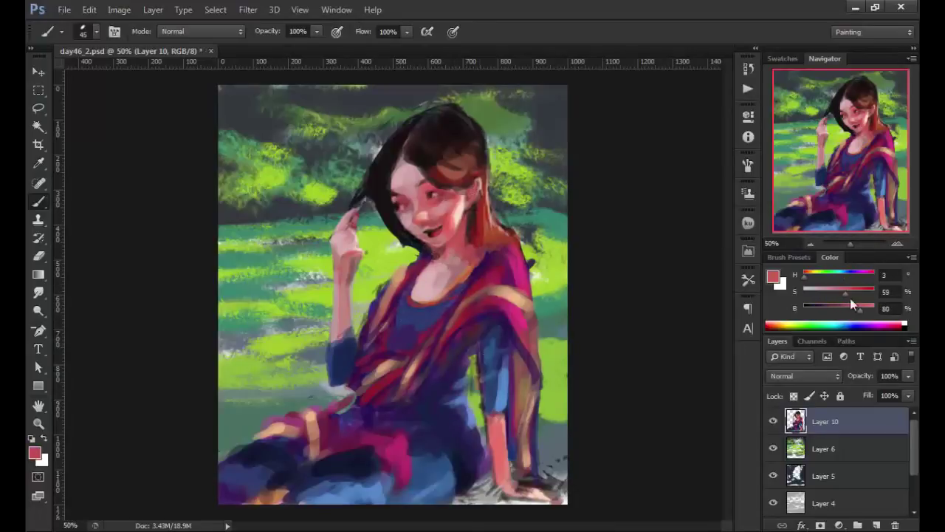
{"action": "left_click", "coordinate": [350, 253], "text": "alt"}
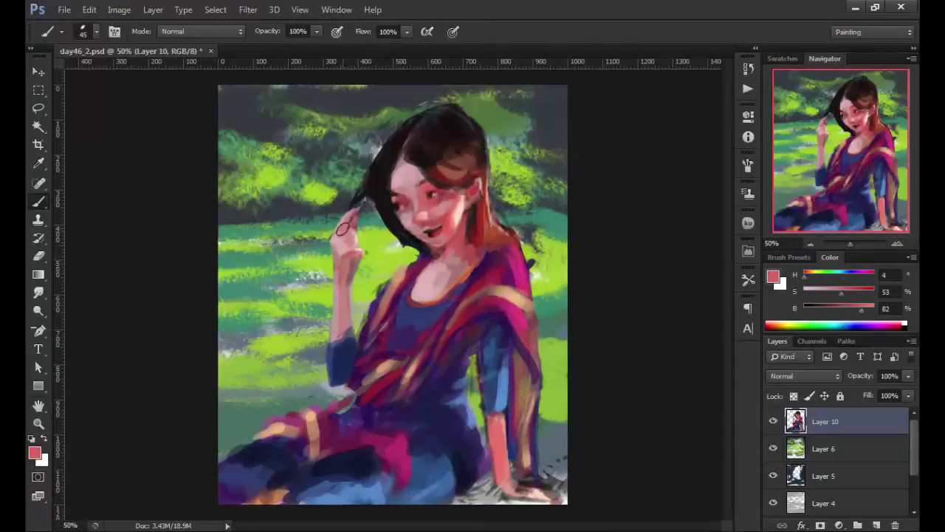
{"action": "left_click", "coordinate": [343, 231], "text": "alt"}
{"action": "left_click", "coordinate": [365, 253], "text": "alt"}
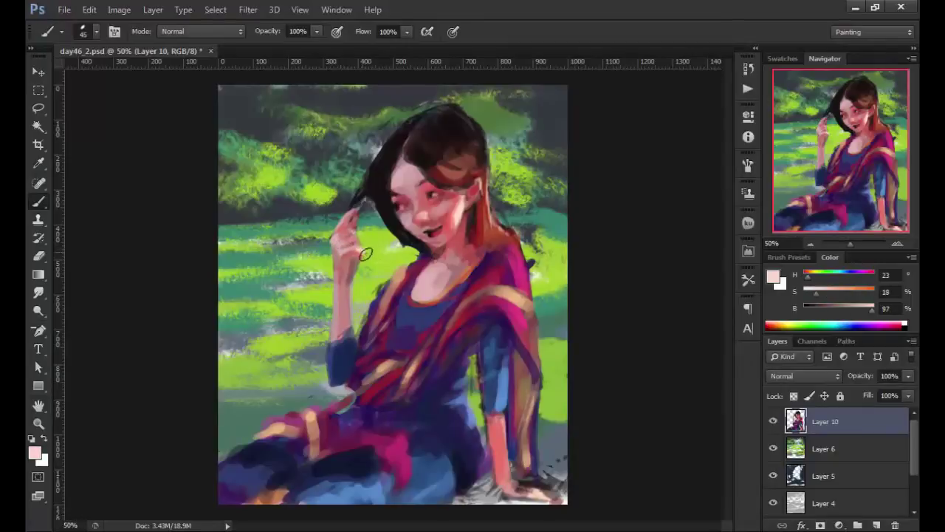
{"action": "left_click", "coordinate": [355, 254], "text": "alt"}
Step: Paint dark blue strokes down the dress using the sleeve blue
{"action": "key", "text": "e"}
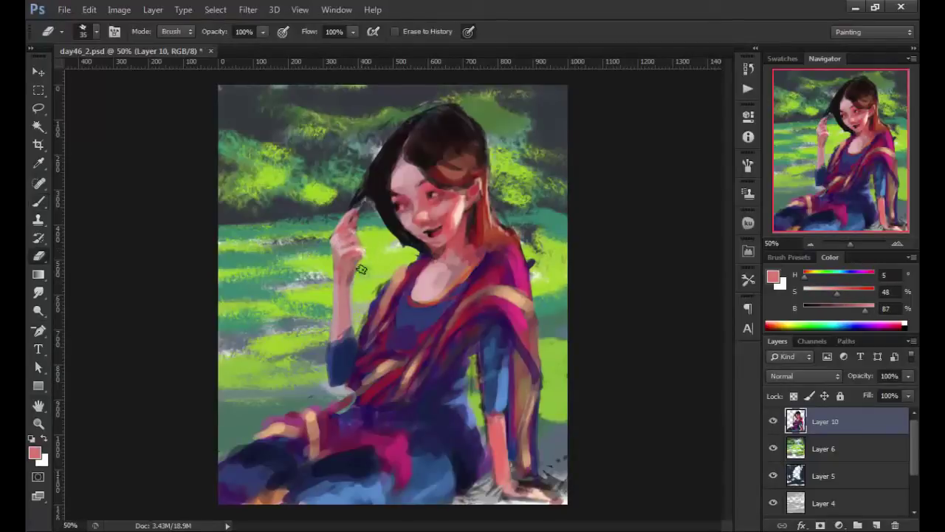
{"action": "key", "text": "b"}
{"action": "left_click", "coordinate": [477, 368], "text": "alt"}
{"action": "mouse_move", "coordinate": [473, 362]}
{"action": "left_mouse_down"}
{"action": "mouse_move", "coordinate": [462, 398]}
{"action": "mouse_move", "coordinate": [484, 413]}
{"action": "left_mouse_up"}
Step: Paint orange and red strokes across the lower shawl
{"action": "left_click", "coordinate": [468, 280], "text": "alt"}
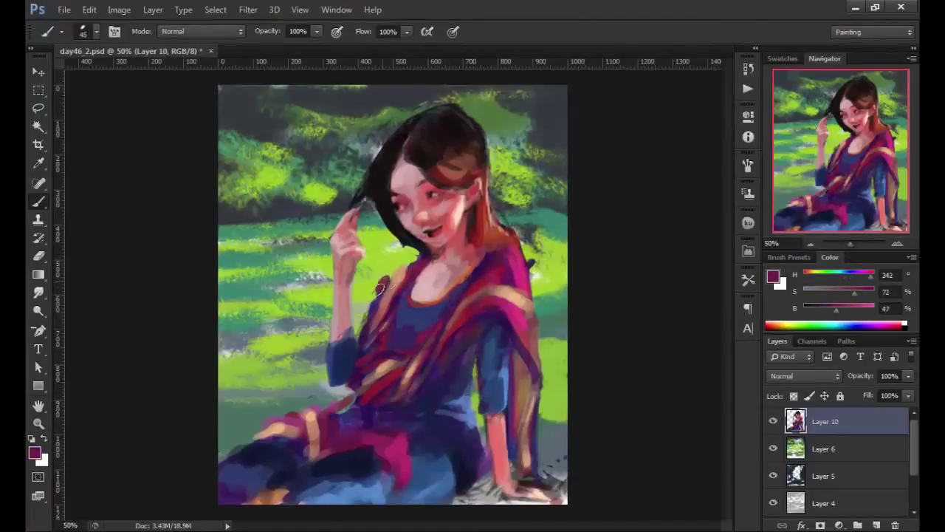
{"action": "left_click", "coordinate": [508, 276], "text": "alt"}
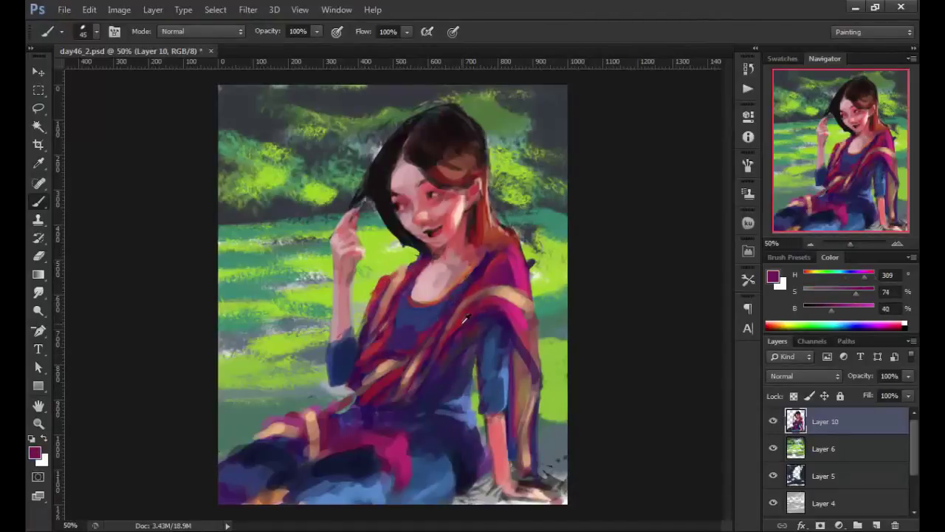
{"action": "left_click", "coordinate": [413, 454], "text": "alt"}
{"action": "mouse_move", "coordinate": [399, 443]}
{"action": "left_mouse_down"}
{"action": "mouse_move", "coordinate": [369, 476]}
{"action": "mouse_move", "coordinate": [335, 459]}
{"action": "left_mouse_up"}
{"action": "left_click", "coordinate": [318, 443], "text": "alt"}
{"action": "left_click", "coordinate": [314, 421], "text": "alt"}
{"action": "mouse_move", "coordinate": [306, 420]}
{"action": "left_mouse_down"}
{"action": "mouse_move", "coordinate": [287, 442]}
{"action": "mouse_move", "coordinate": [255, 441]}
{"action": "left_mouse_up"}
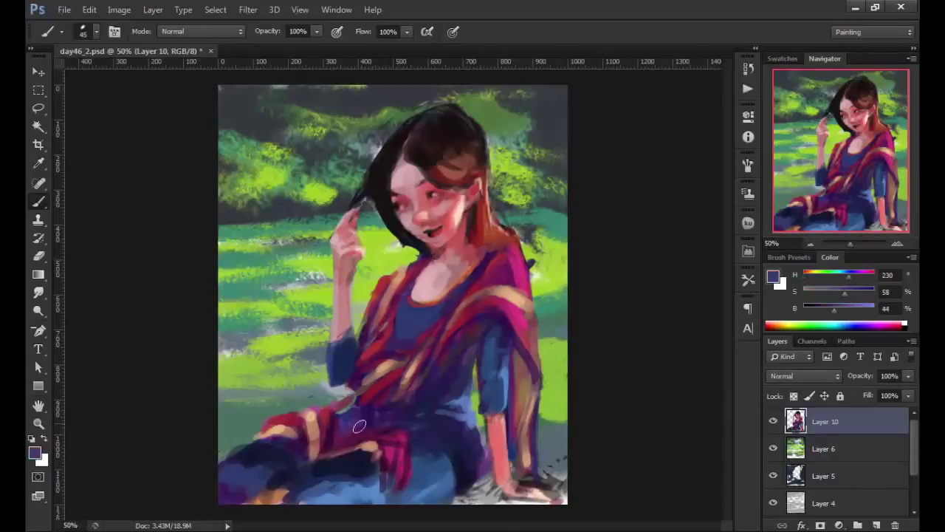
Step: Add dark strokes on the lower shawl and peach strokes near the knee
{"action": "key", "text": "e"}
{"action": "key", "text": "b"}
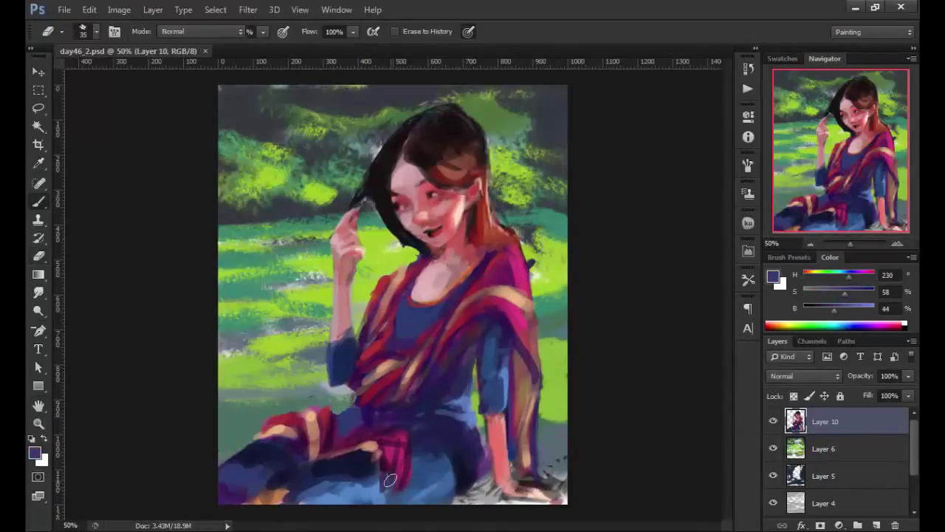
{"action": "left_click_drag", "start_coordinate": [436, 458], "coordinate": [417, 477]}
{"action": "left_click", "coordinate": [443, 443], "text": "alt"}
{"action": "left_click_drag", "start_coordinate": [473, 446], "coordinate": [453, 448]}
Step: Repaint the lower-left leg in blue, darkening its bottom edge
{"action": "mouse_move", "coordinate": [240, 454]}
{"action": "left_mouse_down"}
{"action": "mouse_move", "coordinate": [281, 473]}
{"action": "mouse_move", "coordinate": [299, 443]}
{"action": "left_mouse_up"}
{"action": "left_click", "coordinate": [281, 458], "text": "alt"}
{"action": "left_click", "coordinate": [347, 412], "text": "alt"}
{"action": "left_click_drag", "start_coordinate": [380, 465], "coordinate": [244, 502]}
{"action": "left_click", "coordinate": [281, 498], "text": "alt"}
{"action": "left_click_drag", "start_coordinate": [377, 491], "coordinate": [343, 495]}
{"action": "left_click_drag", "start_coordinate": [369, 458], "coordinate": [308, 476]}
Step: Paint red over the shawl and knee, peach knee highlights and a magenta shawl-end stroke
{"action": "left_click", "coordinate": [295, 429], "text": "alt"}
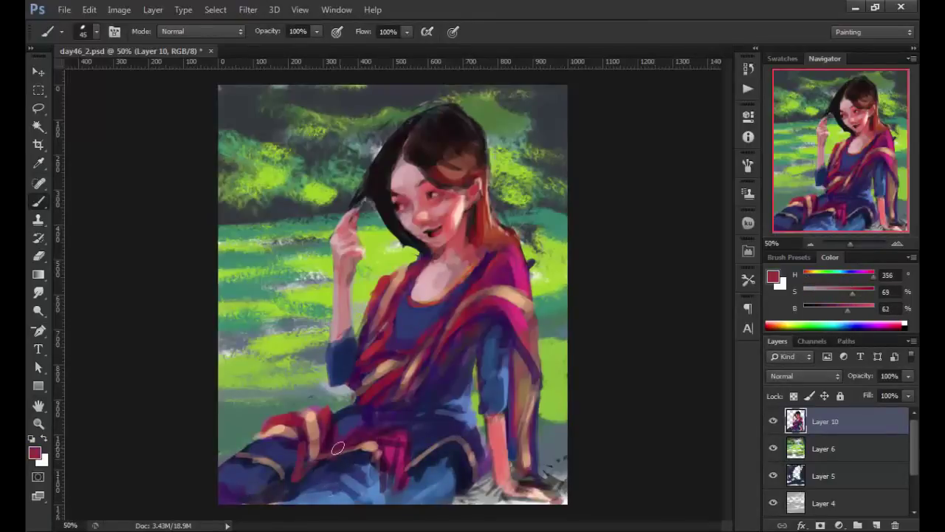
{"action": "left_click_drag", "start_coordinate": [402, 443], "coordinate": [347, 431]}
{"action": "left_click", "coordinate": [287, 453], "text": "alt"}
{"action": "left_click_drag", "start_coordinate": [273, 443], "coordinate": [295, 462]}
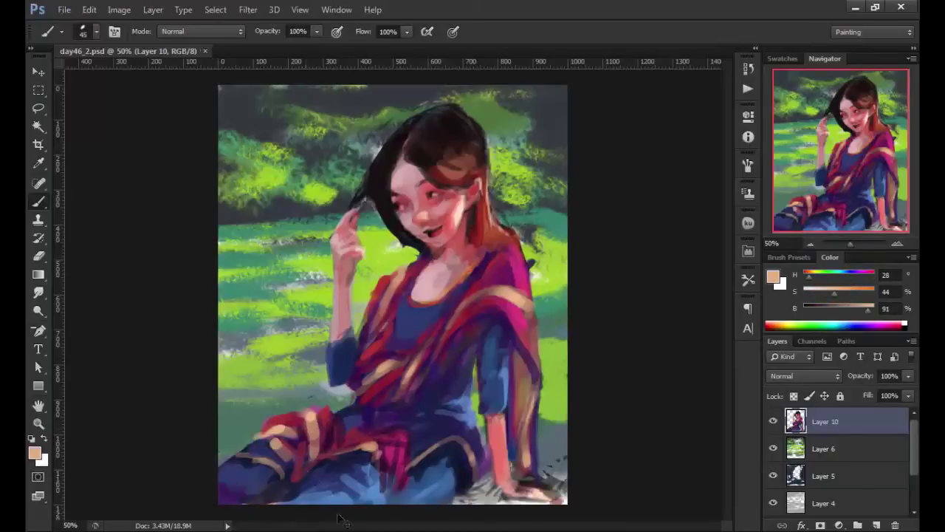
{"action": "left_click", "coordinate": [402, 450], "text": "alt"}
{"action": "mouse_move", "coordinate": [399, 443]}
{"action": "left_mouse_down"}
{"action": "mouse_move", "coordinate": [391, 488]}
{"action": "mouse_move", "coordinate": [432, 499]}
{"action": "left_mouse_up"}
{"action": "left_click", "coordinate": [443, 465], "text": "alt"}
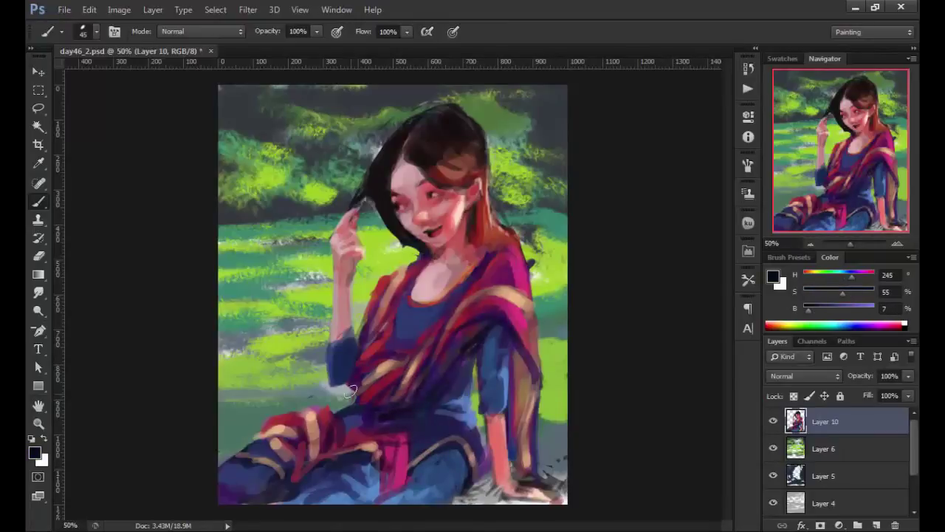
Step: Paint dark navy shading over the shawl and torso, and lower brush flow to 33%
{"action": "left_click_drag", "start_coordinate": [350, 391], "coordinate": [403, 346]}
{"action": "left_click", "coordinate": [530, 398], "text": "alt"}
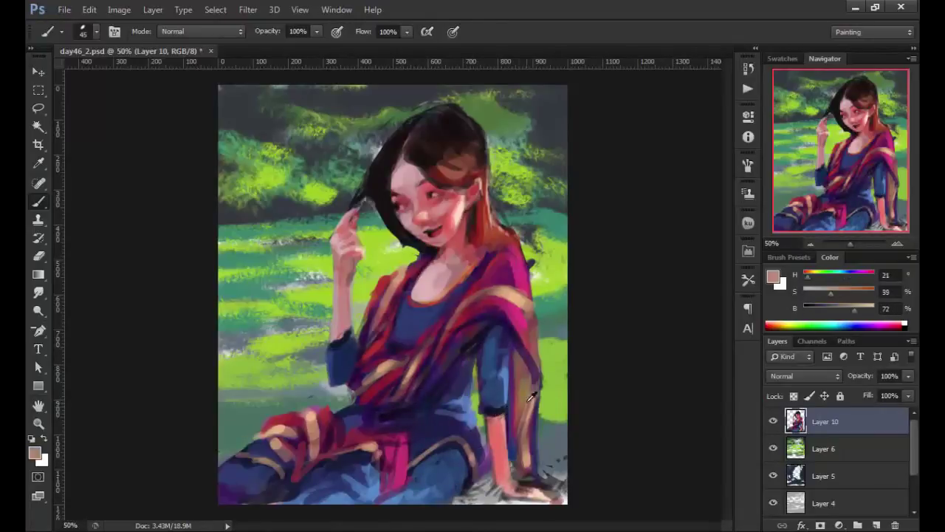
{"action": "left_click", "coordinate": [502, 396], "text": "alt"}
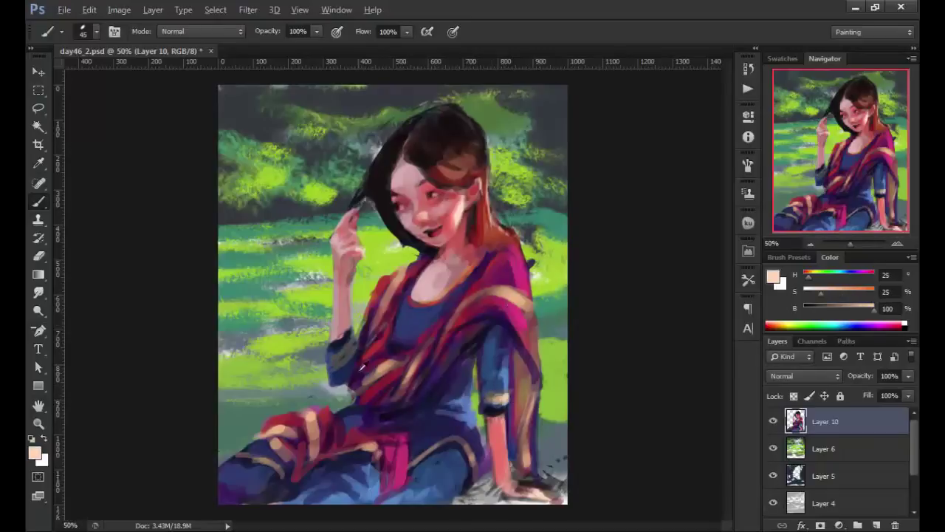
{"action": "left_click_drag", "start_coordinate": [406, 31], "coordinate": [362, 59]}
{"action": "left_click", "coordinate": [340, 347], "text": "alt"}
{"action": "left_click", "coordinate": [350, 293], "text": "alt"}
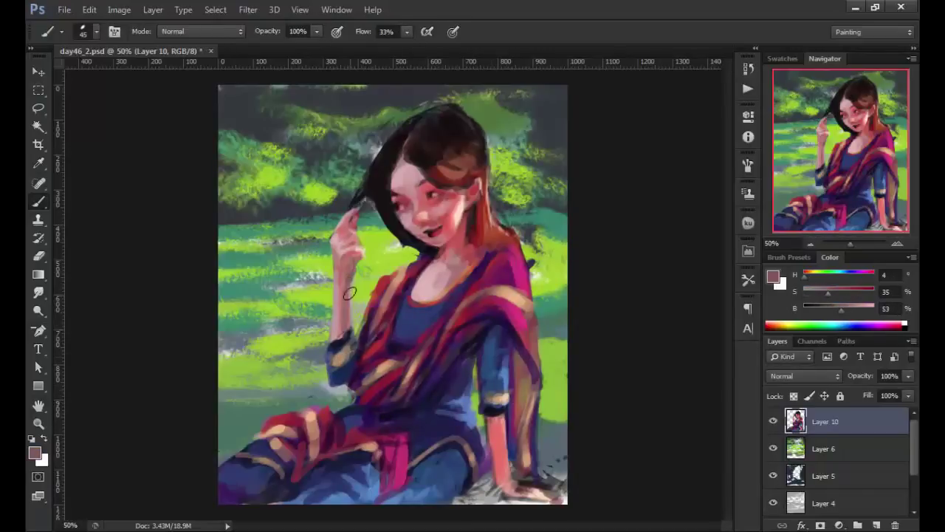
{"action": "left_click", "coordinate": [457, 245], "text": "alt"}
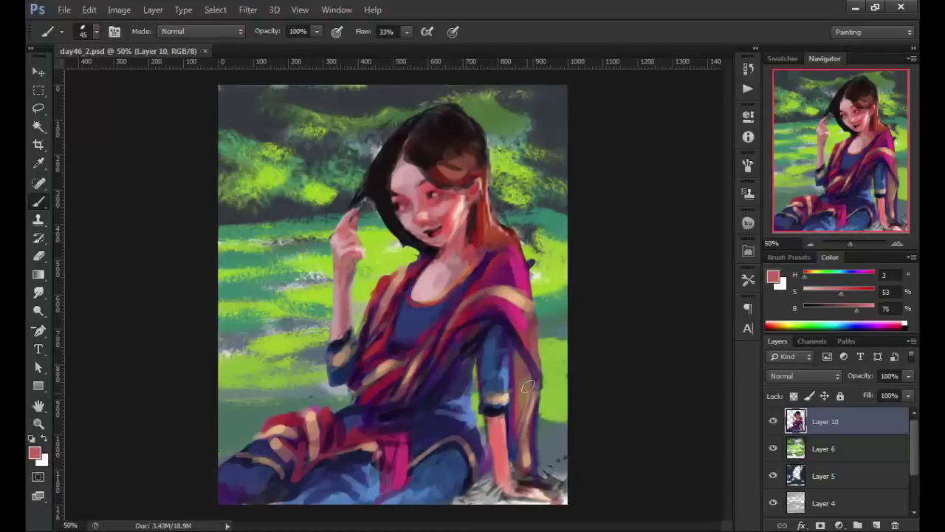
Step: Shade the dress with dark navy and darken the lower-left leg with mid blue
{"action": "left_click", "coordinate": [509, 371], "text": "alt"}
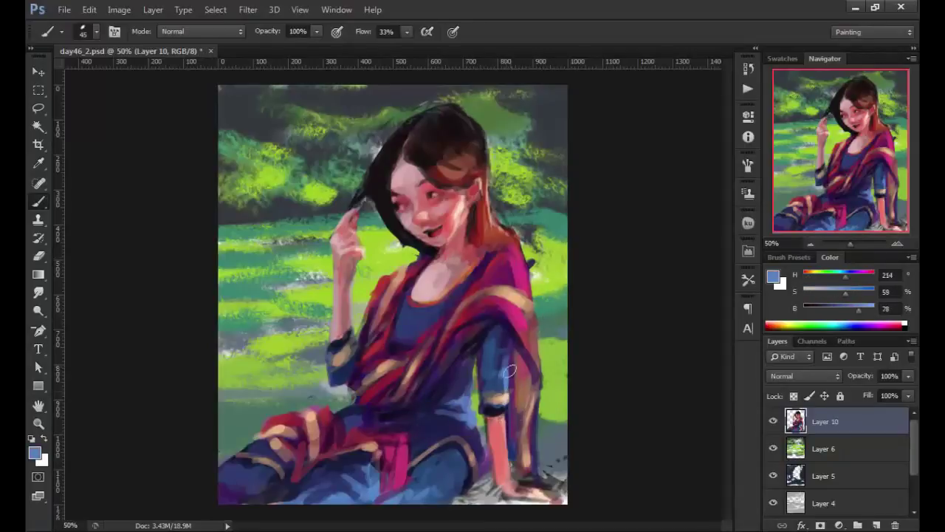
{"action": "left_click", "coordinate": [467, 422], "text": "alt"}
{"action": "left_click_drag", "start_coordinate": [473, 362], "coordinate": [457, 386]}
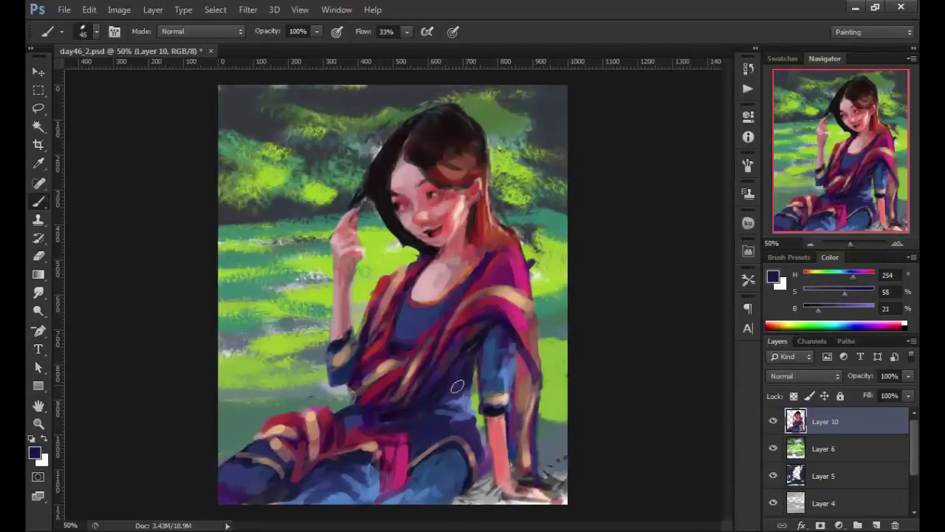
{"action": "left_click", "coordinate": [278, 497], "text": "alt"}
{"action": "left_click_drag", "start_coordinate": [279, 491], "coordinate": [242, 466]}
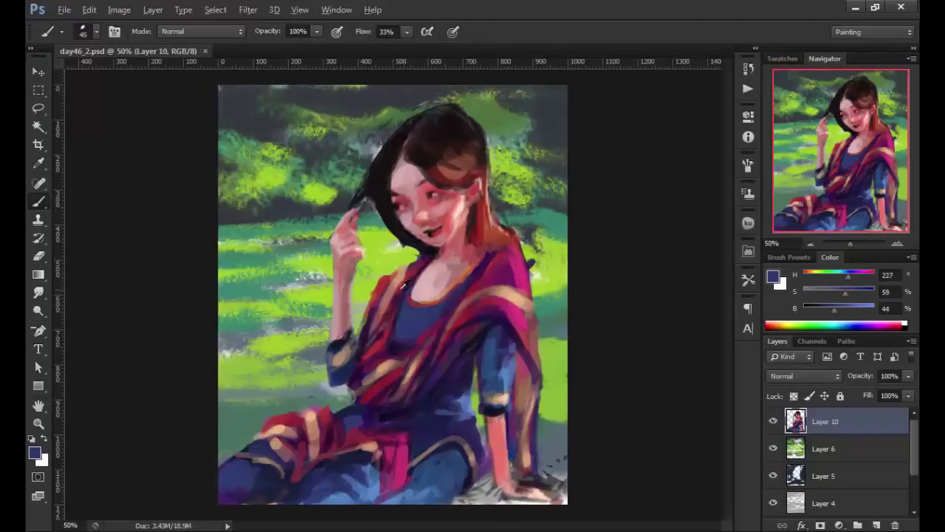
Step: Repaint the neck and chest in muted red and save the painting
{"action": "left_click", "coordinate": [392, 281], "text": "alt"}
{"action": "left_click", "coordinate": [411, 294], "text": "alt"}
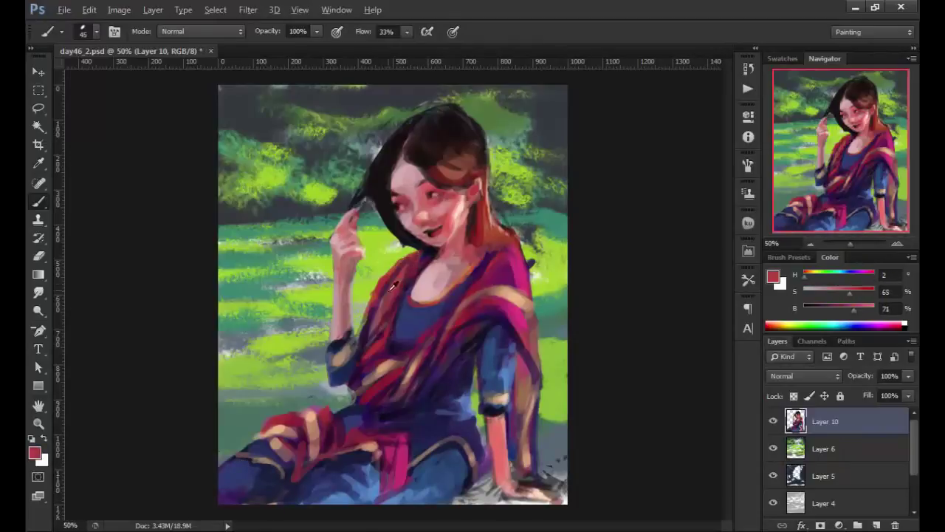
{"action": "left_click_drag", "start_coordinate": [398, 266], "coordinate": [391, 280]}
{"action": "key", "text": "ctrl+s"}
Step: Paint grey-blue strokes over the right arm, hand and ground
{"action": "left_click", "coordinate": [517, 472], "text": "alt"}
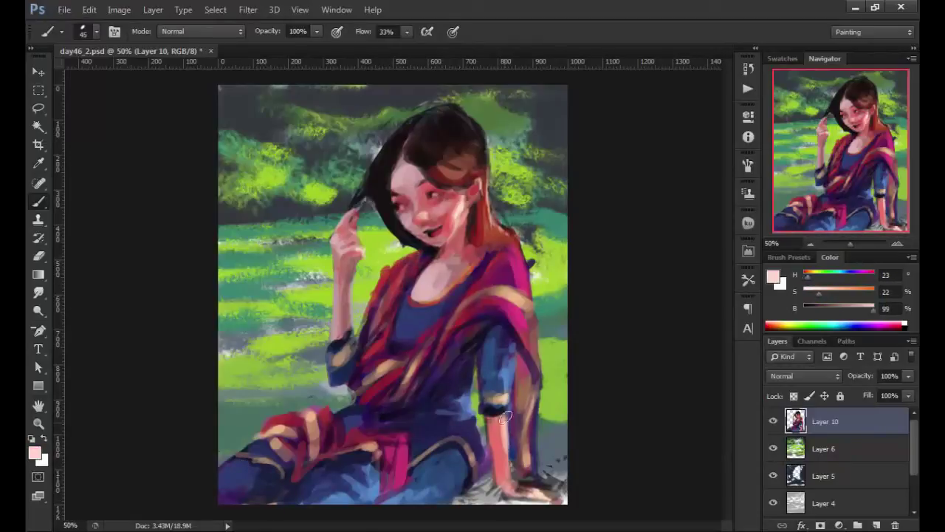
{"action": "mouse_move", "coordinate": [506, 413]}
{"action": "left_mouse_down"}
{"action": "mouse_move", "coordinate": [517, 487]}
{"action": "mouse_move", "coordinate": [561, 480]}
{"action": "left_mouse_up"}
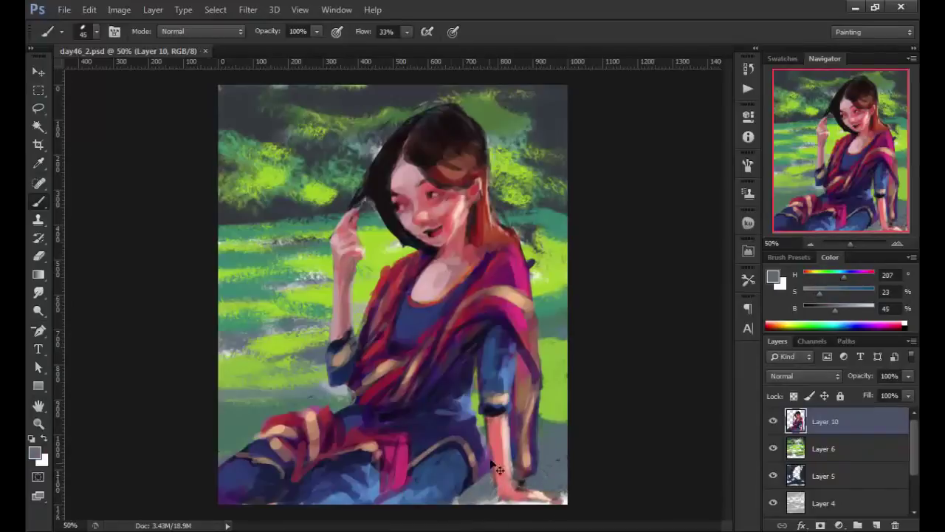
{"action": "left_click", "coordinate": [427, 149], "text": "alt"}
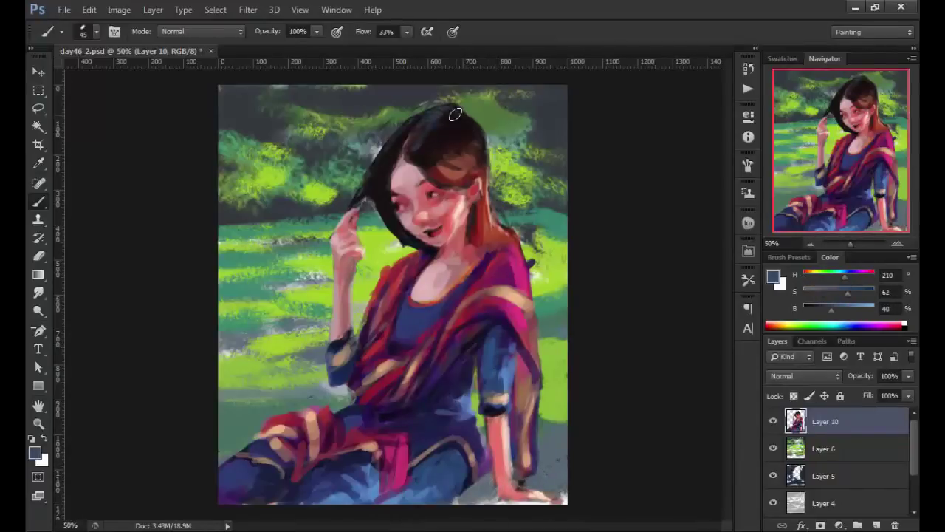
Step: Sample dark red, near-black and pale peach tones, saving the painting twice
{"action": "left_click", "coordinate": [383, 293], "text": "alt"}
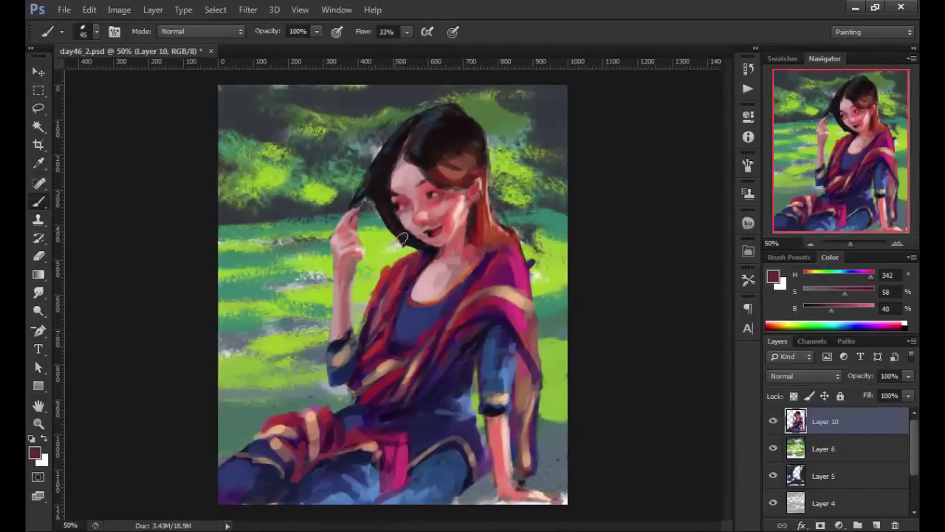
{"action": "left_click", "coordinate": [397, 201], "text": "alt"}
{"action": "key", "text": "ctrl+s"}
{"action": "left_click", "coordinate": [442, 181], "text": "alt"}
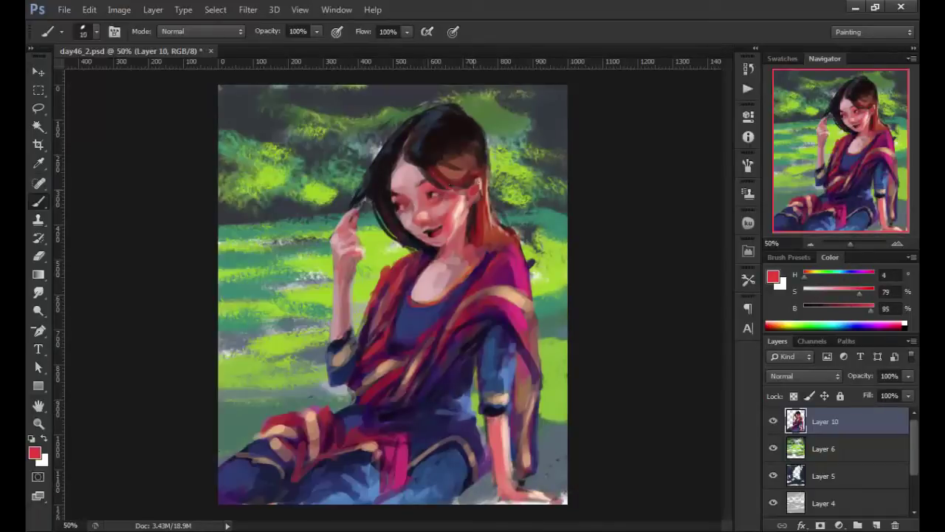
{"action": "left_click", "coordinate": [818, 288]}
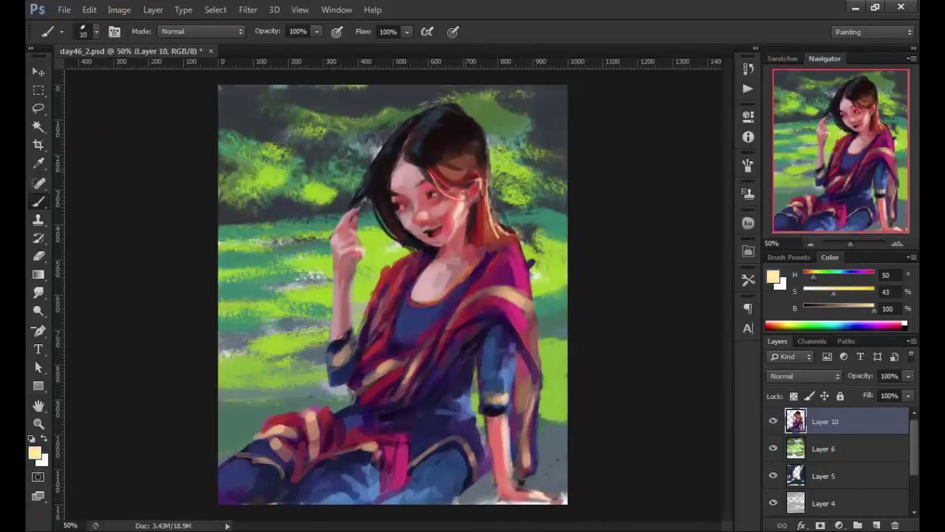
{"action": "left_click", "coordinate": [480, 192], "text": "alt"}
{"action": "key", "text": "ctrl+s"}
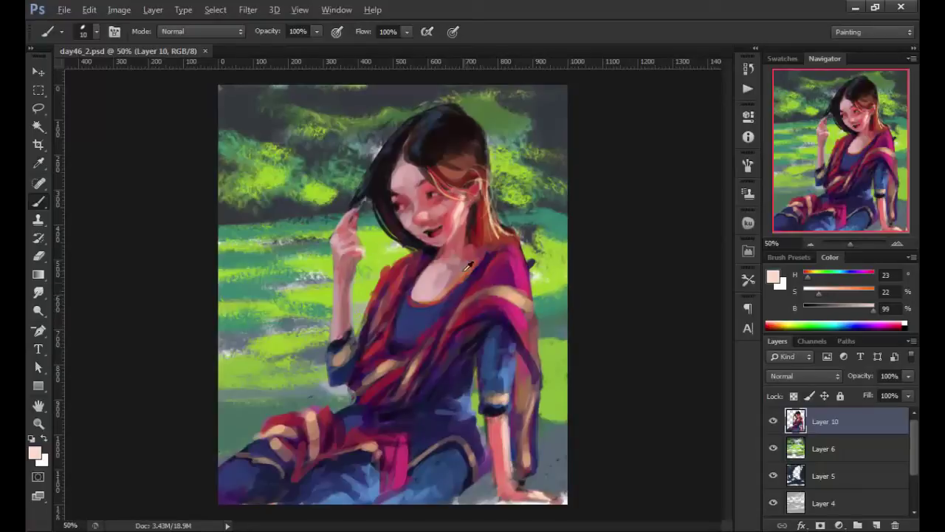
Step: Paint pale pink strokes on the figure, pick the dark hair colour and zoom to 100% on the face
{"action": "left_click", "coordinate": [467, 266], "text": "alt"}
{"action": "left_click_drag", "start_coordinate": [465, 267], "coordinate": [458, 275]}
{"action": "key", "text": "e"}
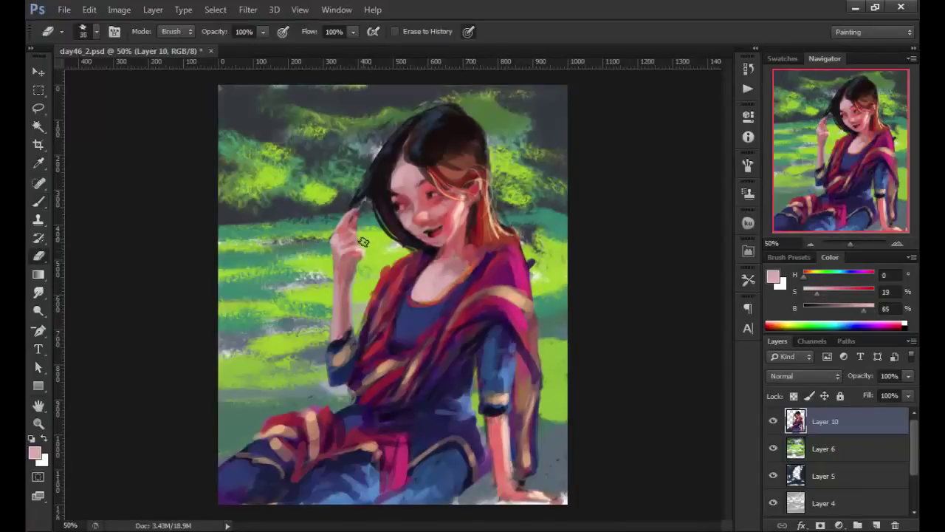
{"action": "key", "text": "b"}
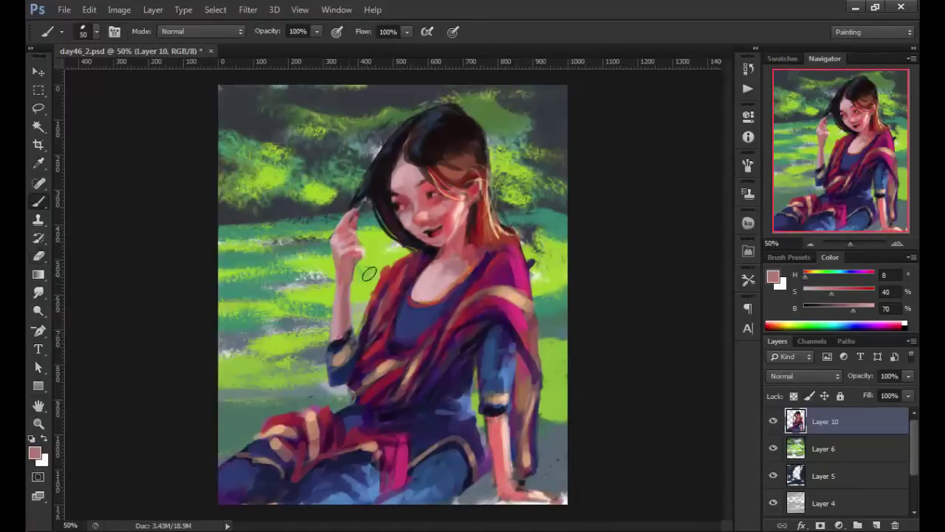
{"action": "left_click", "coordinate": [363, 271], "text": "alt"}
{"action": "key", "text": "e"}
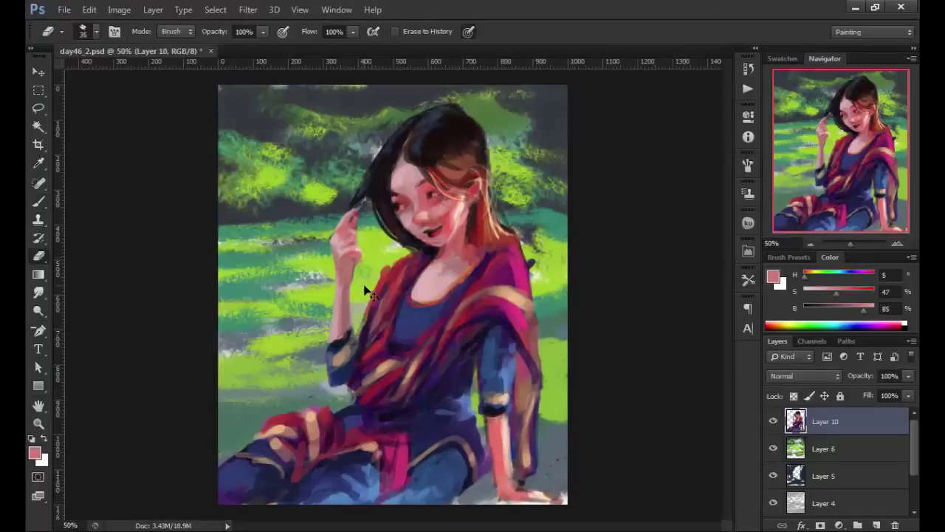
{"action": "key", "text": "b"}
{"action": "left_click", "coordinate": [353, 219], "text": "alt"}
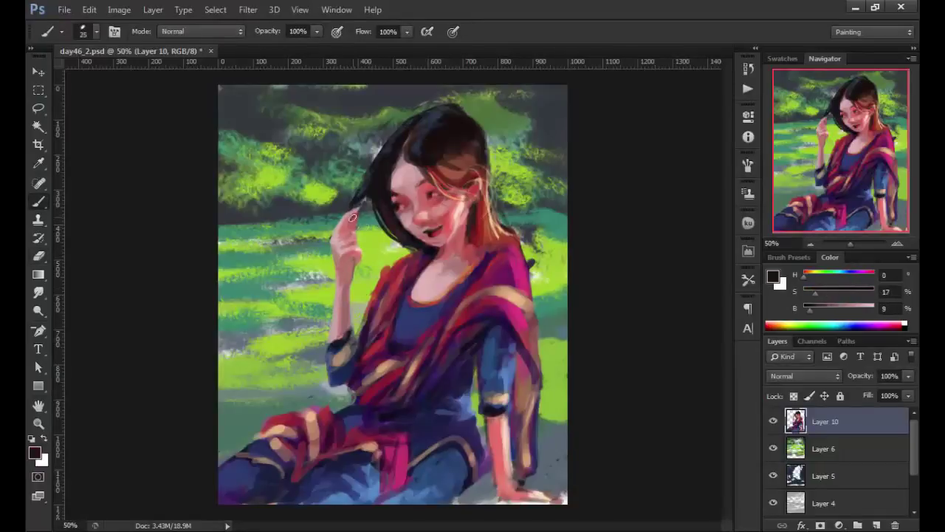
{"action": "key", "text": "ctrl+plus"}
{"action": "key", "text": "ctrl+plus"}
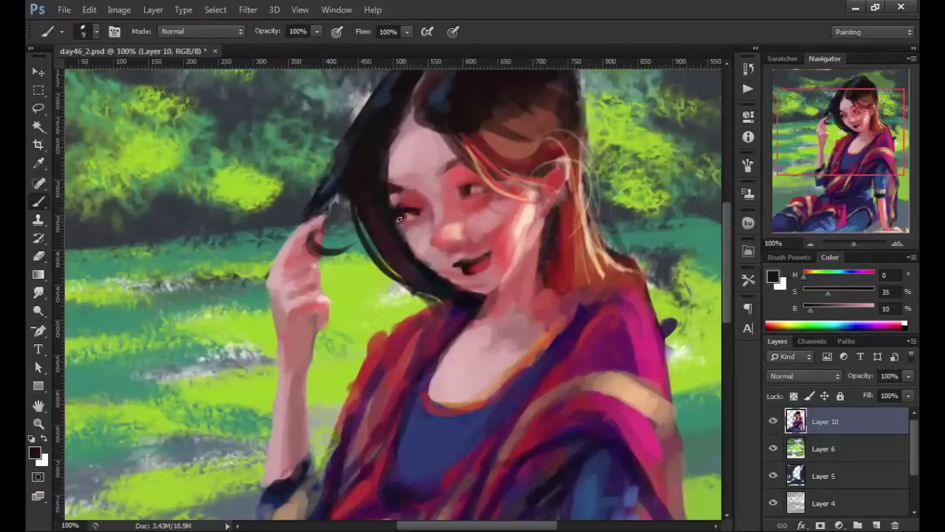
Step: Sample cheek pinks from the face and lower the brush flow to 19%
{"action": "left_click", "coordinate": [413, 221], "text": "alt"}
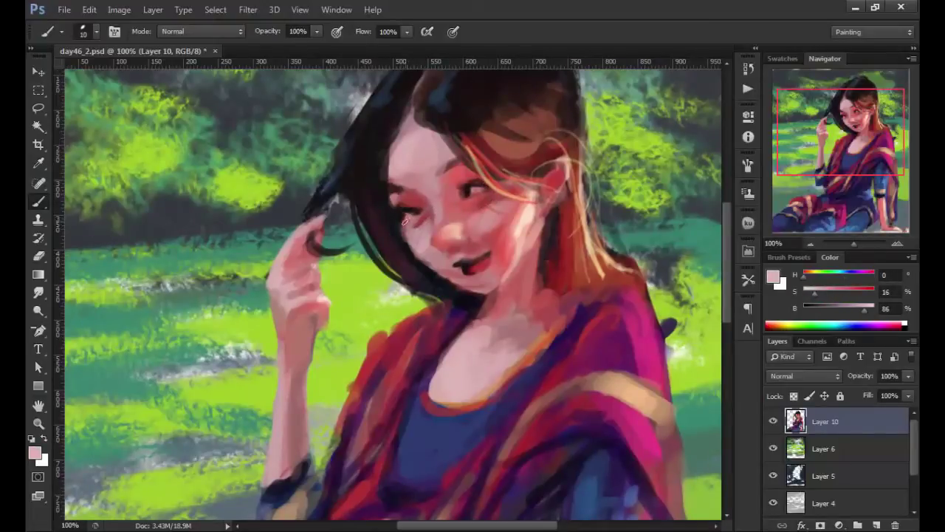
{"action": "left_click", "coordinate": [488, 210], "text": "alt"}
{"action": "left_click", "coordinate": [437, 251], "text": "alt"}
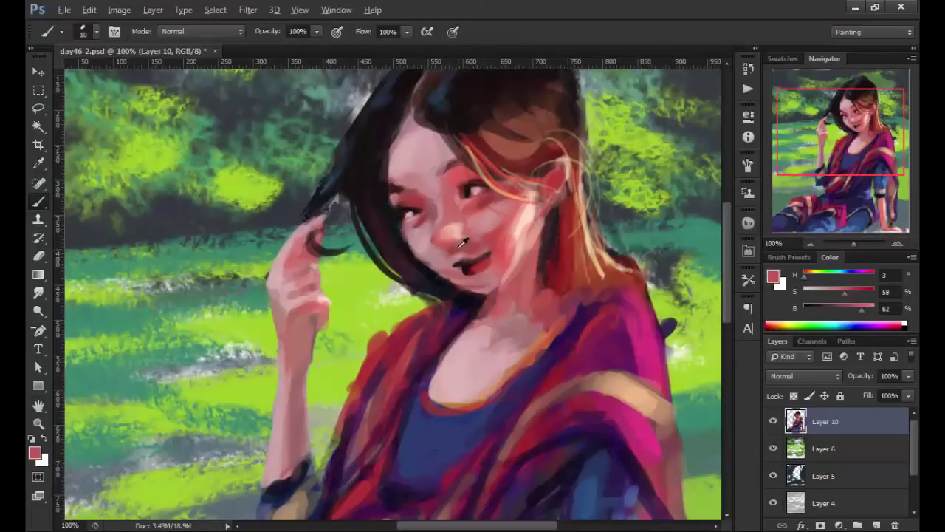
{"action": "left_click_drag", "start_coordinate": [447, 222], "coordinate": [431, 224]}
{"action": "left_click", "coordinate": [460, 226], "text": "alt"}
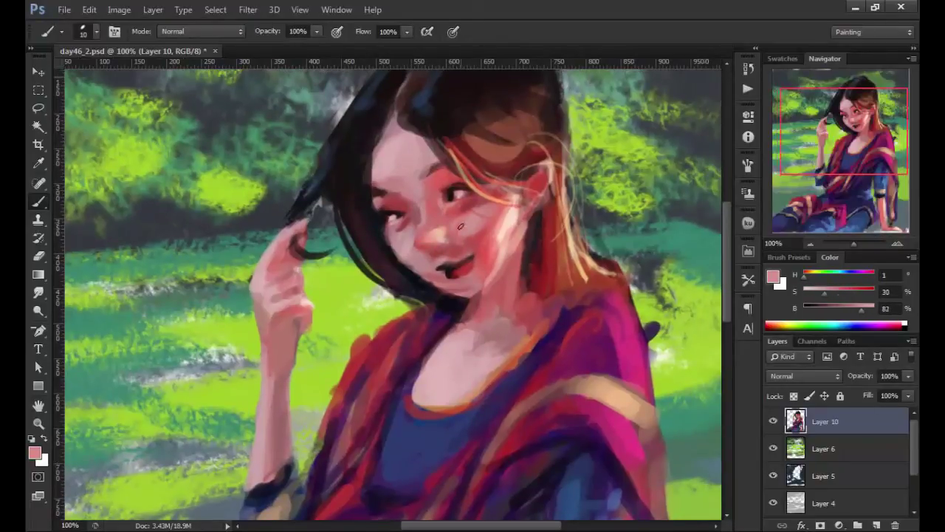
{"action": "left_click_drag", "start_coordinate": [405, 31], "coordinate": [347, 56]}
{"action": "key", "text": "F5"}
{"action": "key", "text": "F5"}
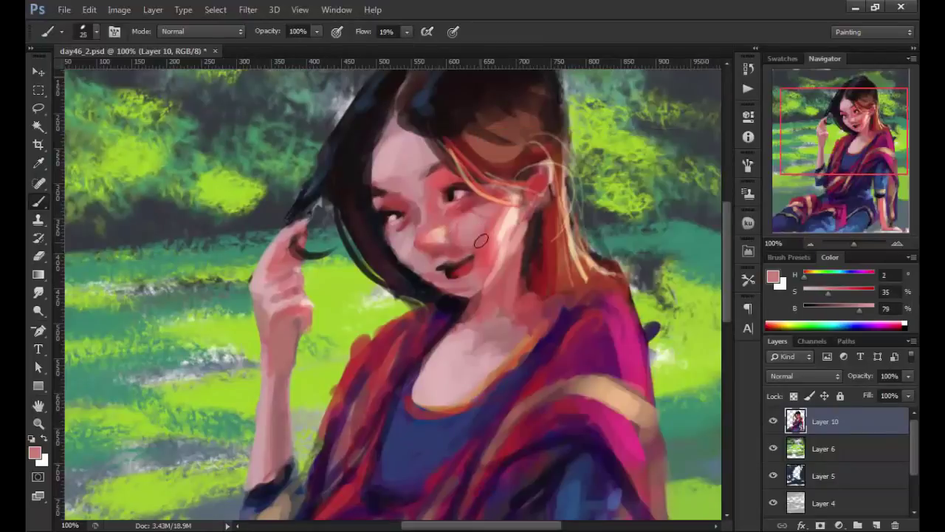
Step: Sample light, red and mid pinks from the face, settling on a light skin pink
{"action": "left_click", "coordinate": [487, 221], "text": "alt"}
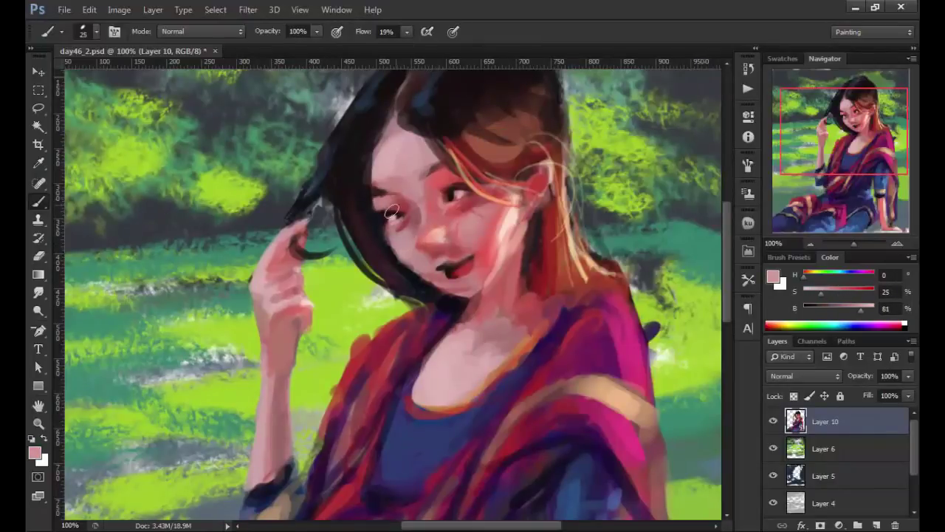
{"action": "left_click", "coordinate": [376, 239], "text": "alt"}
{"action": "left_click_drag", "start_coordinate": [392, 175], "coordinate": [412, 141]}
{"action": "left_click", "coordinate": [509, 209], "text": "alt"}
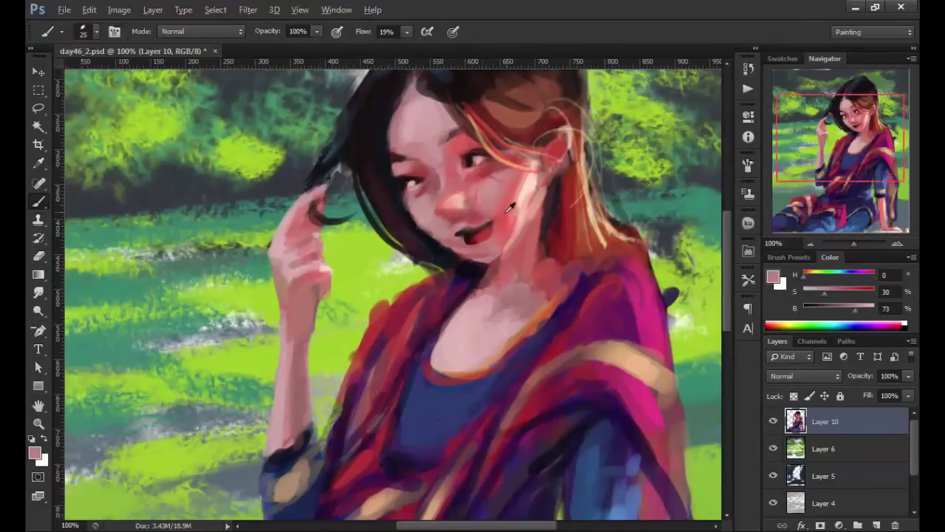
{"action": "left_click_drag", "start_coordinate": [332, 259], "coordinate": [311, 301]}
{"action": "left_click", "coordinate": [456, 257], "text": "alt"}
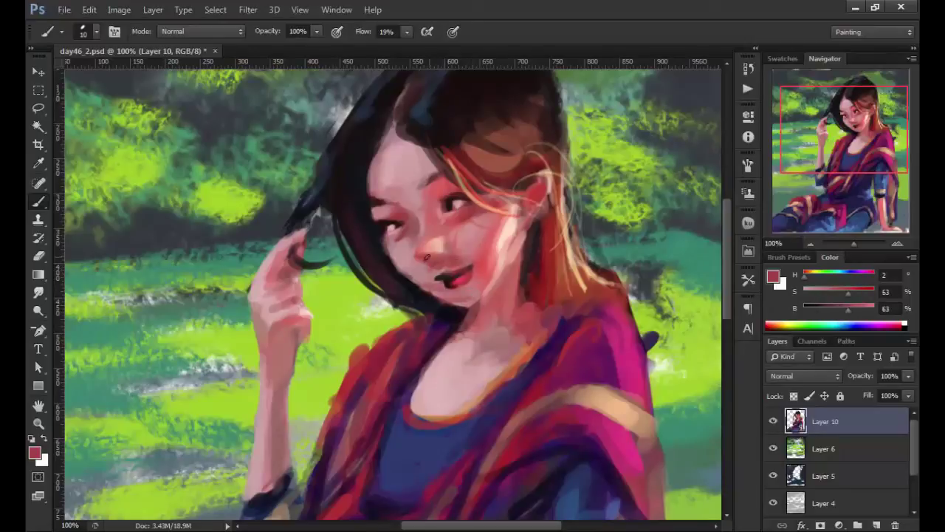
{"action": "scroll", "coordinate": [447, 299], "scroll_direction": "down", "scroll_amount": 3}
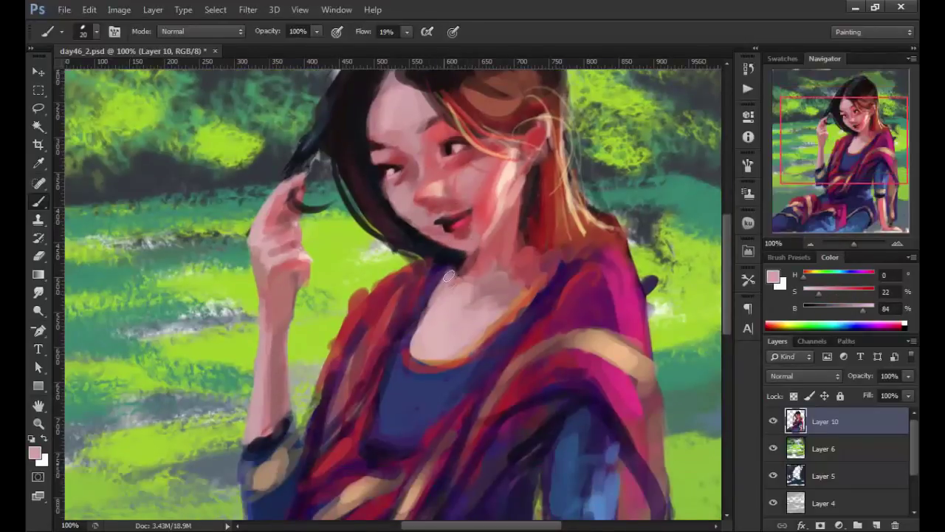
{"action": "left_click", "coordinate": [864, 322]}
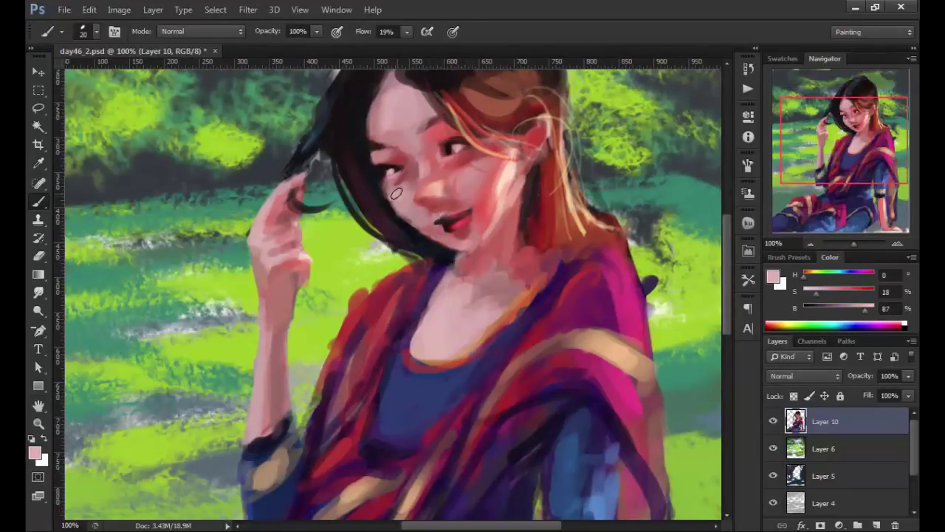
Step: Paint soft pink strokes near and under the right eye, around the mouth and chin
{"action": "left_click_drag", "start_coordinate": [383, 102], "coordinate": [398, 141]}
{"action": "left_click_drag", "start_coordinate": [462, 214], "coordinate": [477, 198]}
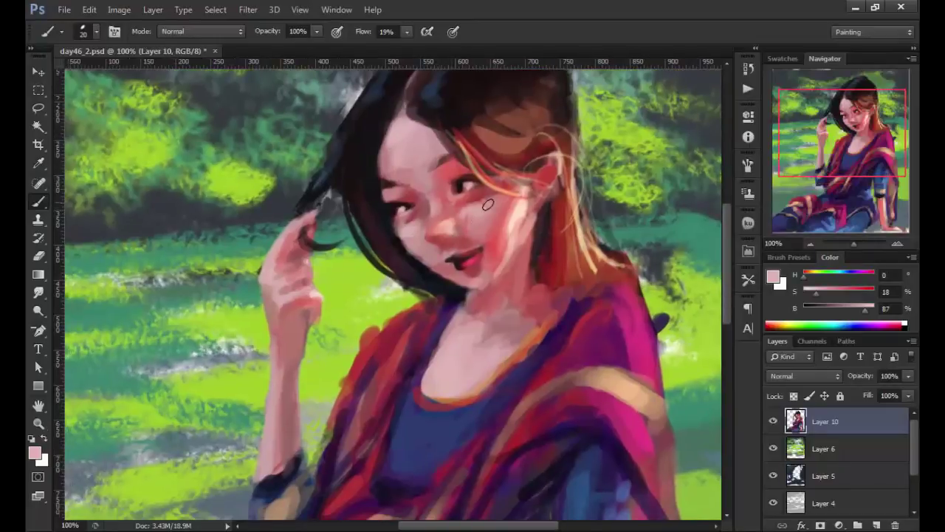
{"action": "left_click", "coordinate": [445, 212], "text": "alt"}
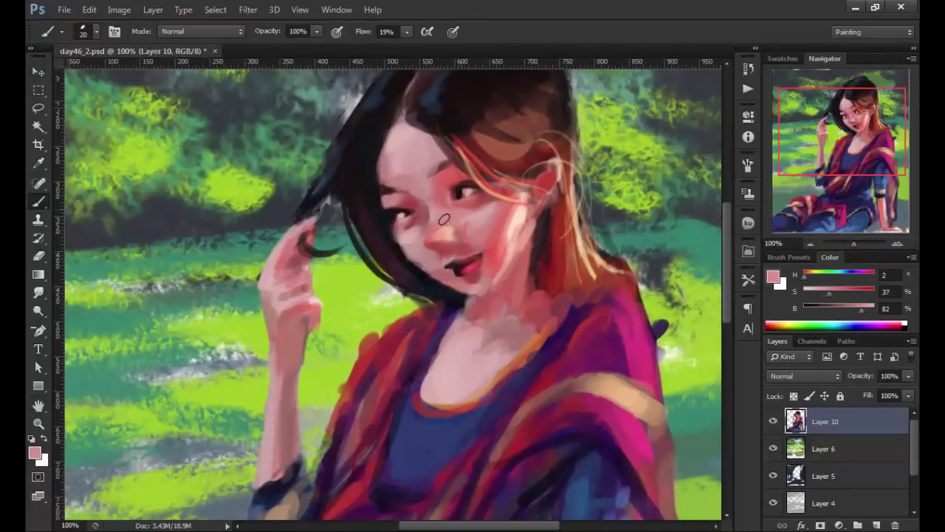
{"action": "left_click", "coordinate": [443, 219], "text": "alt"}
{"action": "left_click_drag", "start_coordinate": [444, 220], "coordinate": [446, 195]}
{"action": "left_click", "coordinate": [446, 196], "text": "alt"}
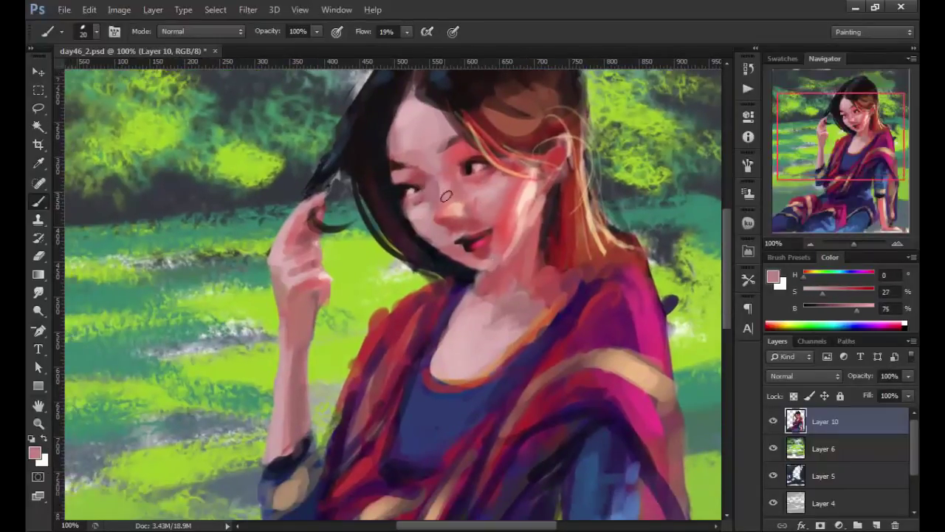
{"action": "left_click_drag", "start_coordinate": [442, 230], "coordinate": [452, 251]}
{"action": "mouse_move", "coordinate": [414, 220]}
{"action": "left_mouse_down"}
{"action": "mouse_move", "coordinate": [443, 258]}
{"action": "mouse_move", "coordinate": [509, 291]}
{"action": "mouse_move", "coordinate": [560, 254]}
{"action": "mouse_move", "coordinate": [565, 188]}
{"action": "left_mouse_up"}
Step: Add a dark stroke along the cheek and hair, then lighter neck strokes with a size-40 brush
{"action": "left_click", "coordinate": [508, 290], "text": "alt"}
{"action": "mouse_move", "coordinate": [563, 261]}
{"action": "left_mouse_down"}
{"action": "mouse_move", "coordinate": [560, 289]}
{"action": "mouse_move", "coordinate": [554, 251]}
{"action": "left_mouse_up"}
{"action": "left_click", "coordinate": [537, 322], "text": "alt"}
{"action": "key", "text": "bracketright"}
{"action": "key", "text": "bracketright"}
{"action": "mouse_move", "coordinate": [511, 303]}
{"action": "left_mouse_down"}
{"action": "mouse_move", "coordinate": [506, 338]}
{"action": "mouse_move", "coordinate": [544, 322]}
{"action": "mouse_move", "coordinate": [550, 285]}
{"action": "mouse_move", "coordinate": [572, 342]}
{"action": "left_mouse_up"}
{"action": "left_click_drag", "start_coordinate": [562, 295], "coordinate": [565, 258]}
Step: Paint light beige highlight strands into the girl's hair
{"action": "left_click_drag", "start_coordinate": [561, 340], "coordinate": [572, 372]}
{"action": "left_click", "coordinate": [526, 215], "text": "alt"}
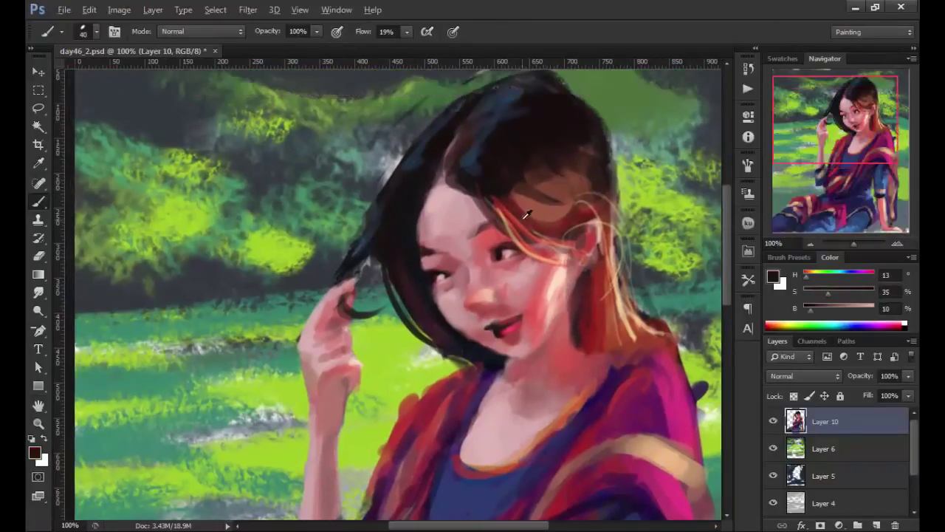
{"action": "left_click_drag", "start_coordinate": [520, 211], "coordinate": [491, 188]}
{"action": "left_click_drag", "start_coordinate": [624, 319], "coordinate": [580, 229]}
Step: Erase stray paint near the right hair and shoulder, then sample pinks from the arm
{"action": "key", "text": "e"}
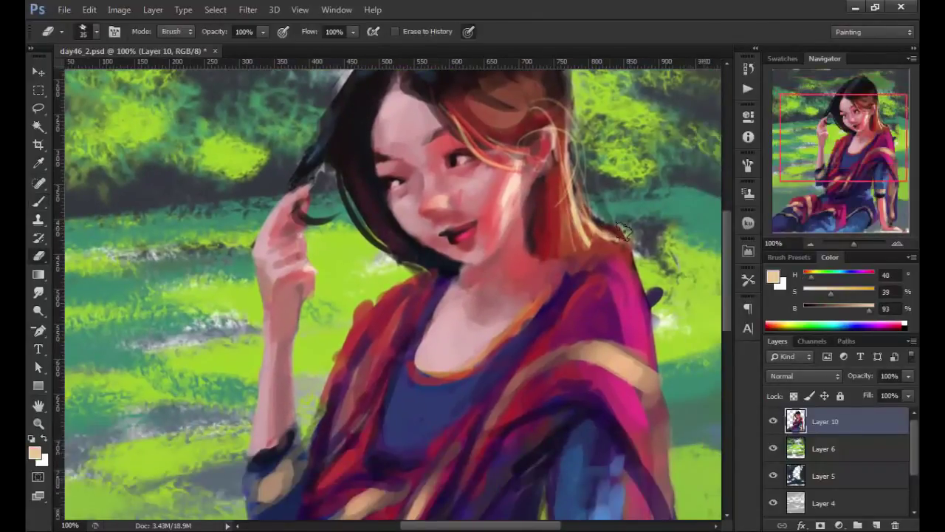
{"action": "left_click_drag", "start_coordinate": [354, 355], "coordinate": [377, 325]}
{"action": "left_click_drag", "start_coordinate": [490, 389], "coordinate": [504, 330]}
{"action": "key", "text": "b"}
{"action": "left_click", "coordinate": [355, 188], "text": "alt"}
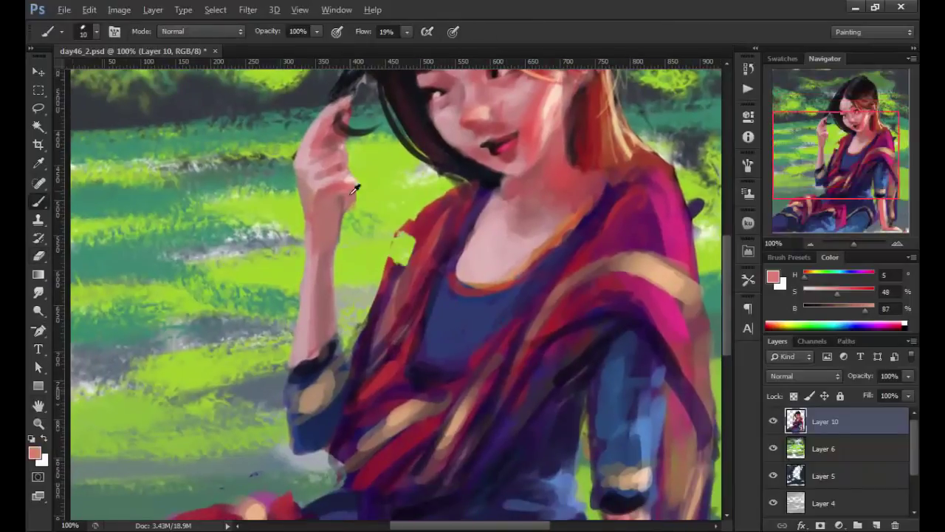
{"action": "left_click", "coordinate": [327, 234], "text": "alt"}
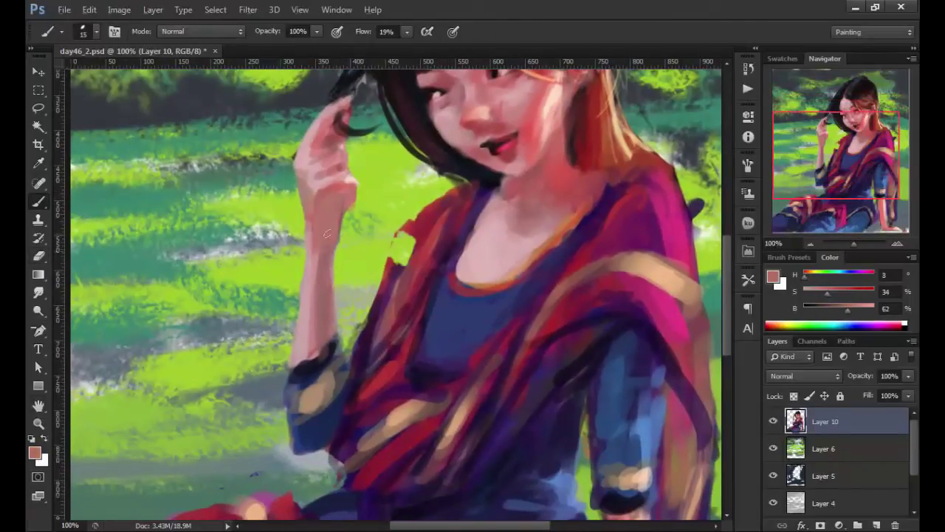
{"action": "left_click", "coordinate": [332, 174], "text": "alt"}
Step: Pick a lighter pink for the raised hand and save the painting
{"action": "left_click_drag", "start_coordinate": [329, 130], "coordinate": [335, 218]}
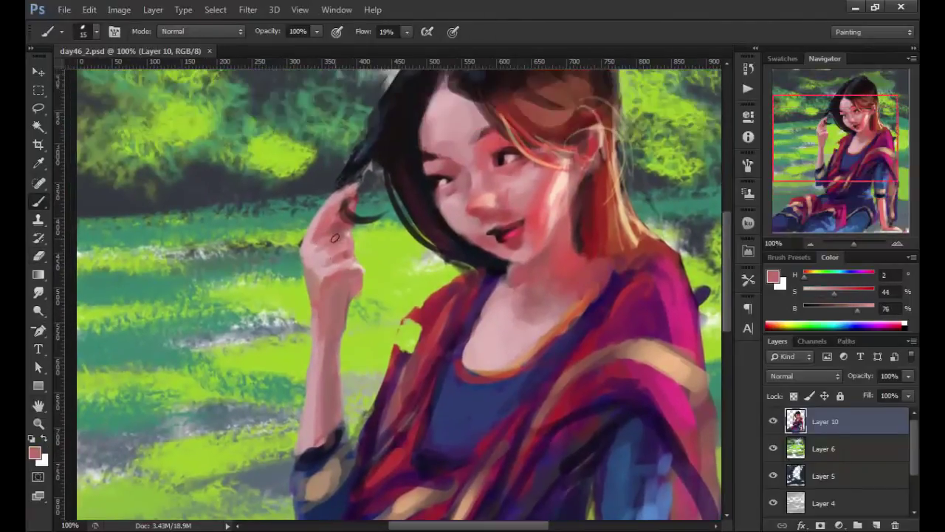
{"action": "key", "text": "e"}
{"action": "key", "text": "b"}
{"action": "left_click", "coordinate": [331, 199], "text": "alt"}
{"action": "key", "text": "ctrl+s"}
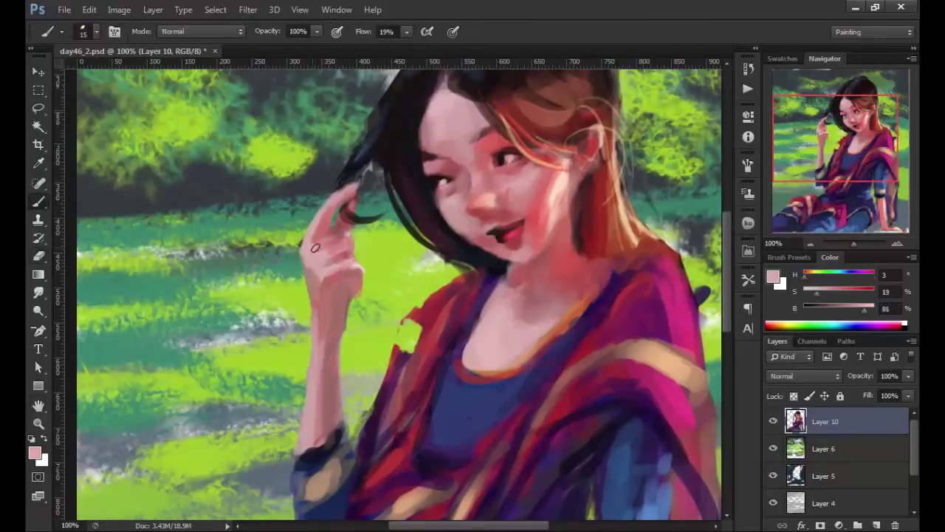
Step: Smooth the paint on the raised hand and erase stray strokes with a small eraser
{"action": "left_click_drag", "start_coordinate": [315, 248], "coordinate": [336, 252]}
{"action": "left_click", "coordinate": [348, 255], "text": "alt"}
{"action": "key", "text": "ctrl+s"}
{"action": "key", "text": "e"}
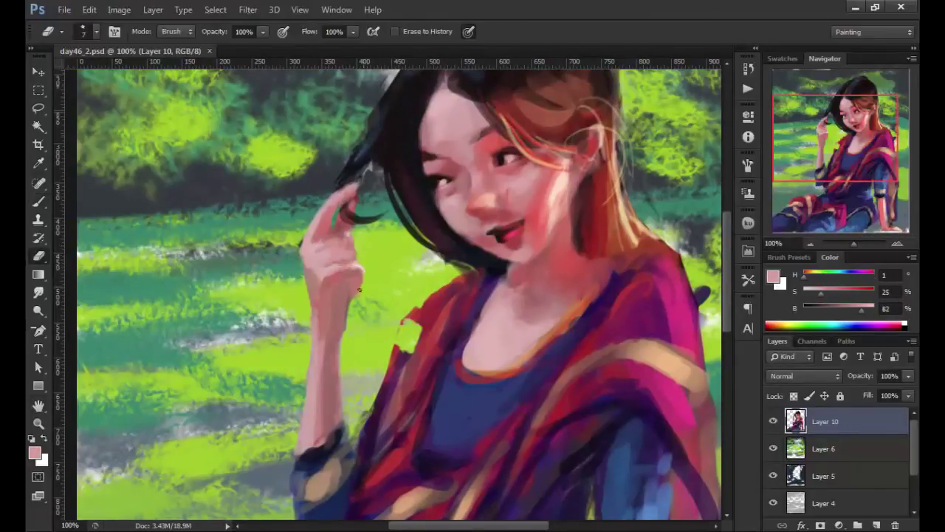
{"action": "mouse_move", "coordinate": [360, 288]}
{"action": "left_mouse_down"}
{"action": "mouse_move", "coordinate": [347, 304]}
{"action": "mouse_move", "coordinate": [359, 276]}
{"action": "mouse_move", "coordinate": [370, 305]}
{"action": "left_mouse_up"}
{"action": "key", "text": "b"}
{"action": "left_click", "coordinate": [360, 289], "text": "alt"}
Step: Sample pink and grey-brown tones from the hand and lower arm
{"action": "key", "text": "e"}
{"action": "key", "text": "b"}
{"action": "left_click", "coordinate": [355, 300], "text": "alt"}
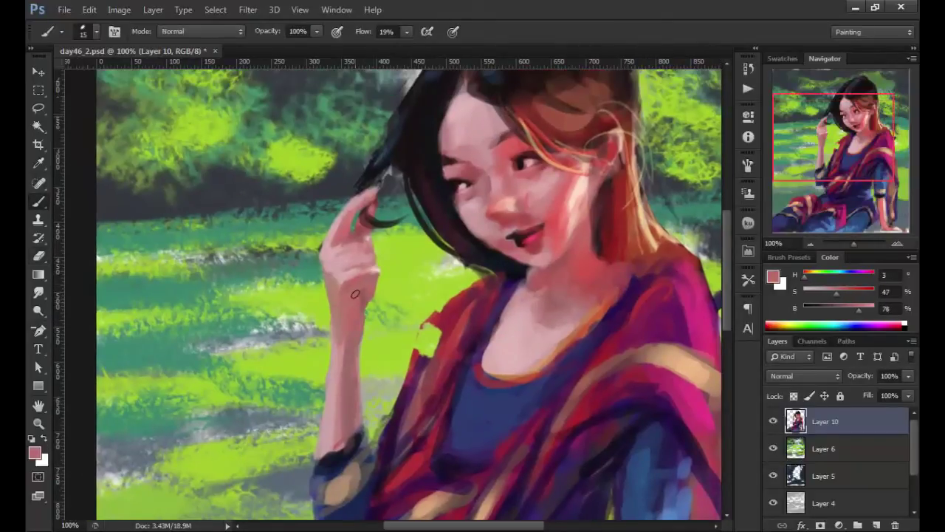
{"action": "left_click", "coordinate": [360, 325], "text": "alt"}
{"action": "left_click_drag", "start_coordinate": [337, 436], "coordinate": [337, 329]}
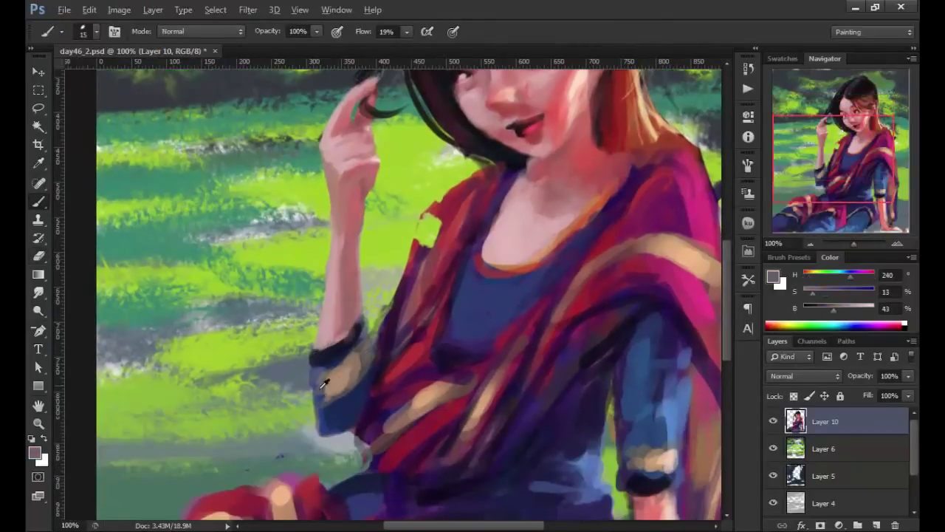
Step: Paint dark blue shading on the legs with a 35 px brush
{"action": "left_click_drag", "start_coordinate": [604, 395], "coordinate": [525, 262]}
{"action": "left_click", "coordinate": [582, 267], "text": "alt"}
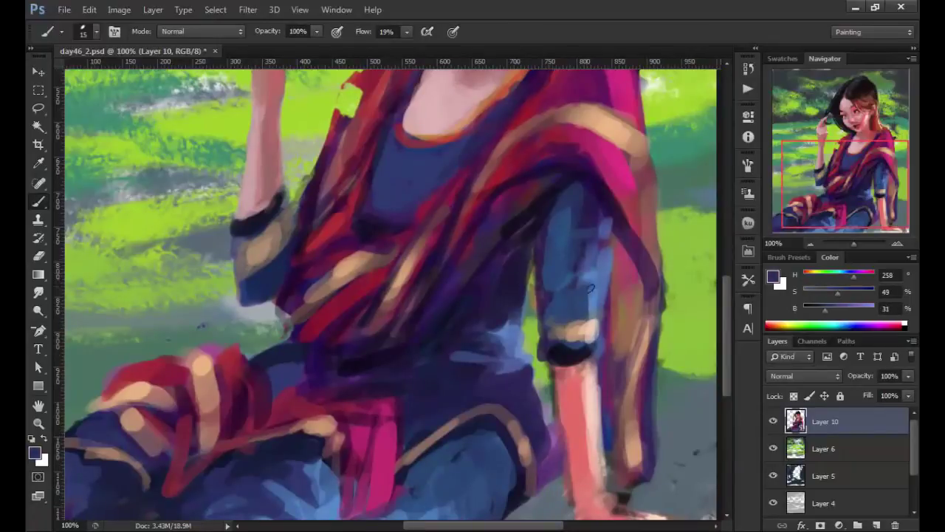
{"action": "left_click_drag", "start_coordinate": [590, 230], "coordinate": [601, 127]}
{"action": "left_click", "coordinate": [506, 347], "text": "alt"}
{"action": "key", "text": "bracketright"}
{"action": "key", "text": "bracketright"}
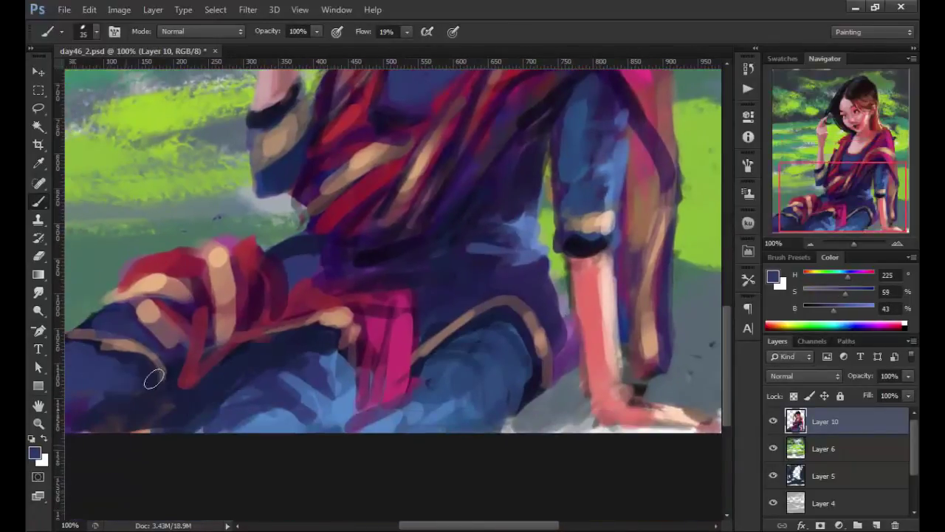
{"action": "left_click_drag", "start_coordinate": [414, 236], "coordinate": [426, 382]}
Step: Paint maroon along the shawl edge on the upper torso
{"action": "left_click", "coordinate": [427, 382], "text": "alt"}
{"action": "left_click_drag", "start_coordinate": [439, 222], "coordinate": [439, 369]}
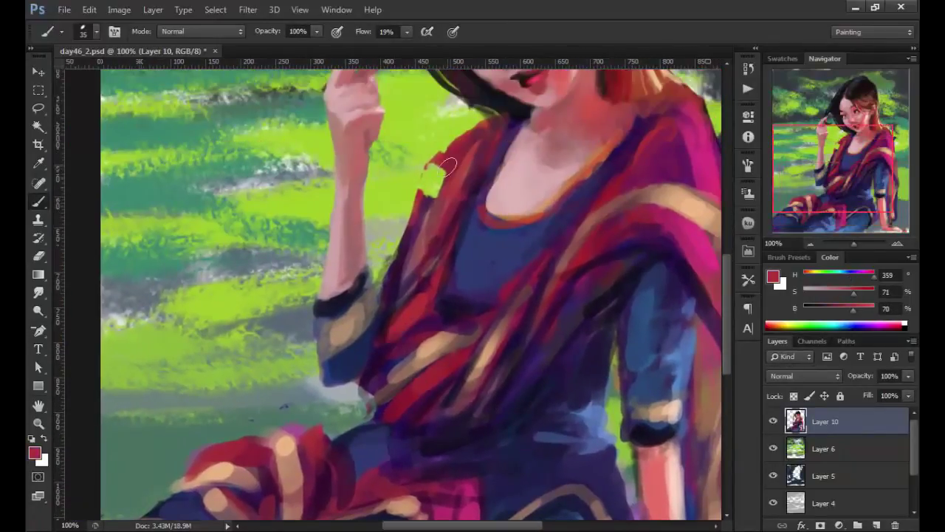
{"action": "left_click_drag", "start_coordinate": [443, 161], "coordinate": [473, 207]}
{"action": "left_click", "coordinate": [473, 208], "text": "alt"}
{"action": "left_click_drag", "start_coordinate": [520, 119], "coordinate": [461, 297]}
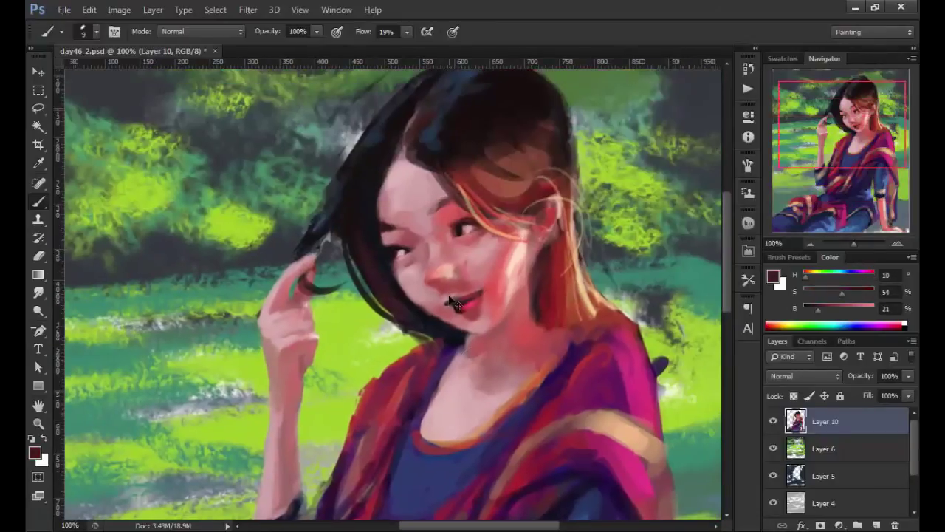
Step: At 200% zoom, darken the lower lip with a deeper red
{"action": "key", "text": "ctrl+plus"}
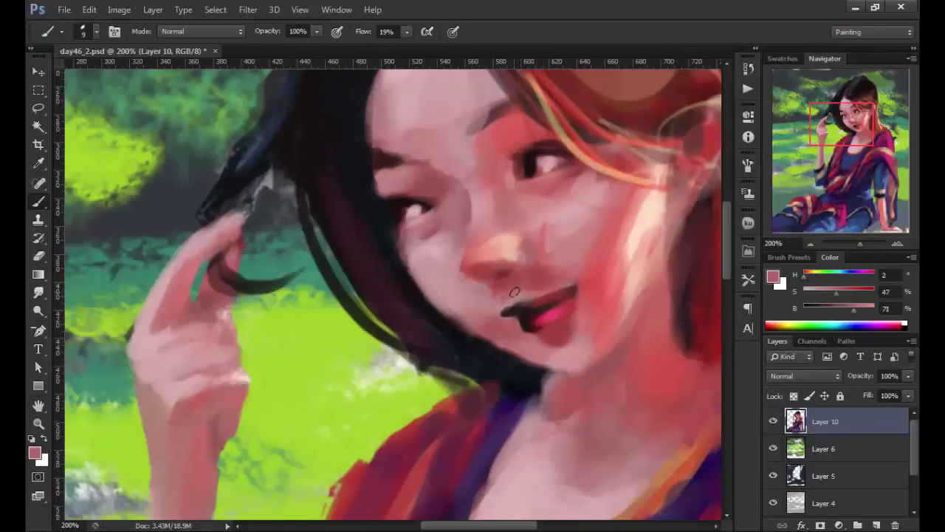
{"action": "scroll", "coordinate": [562, 285], "scroll_direction": "up", "scroll_amount": 1}
{"action": "left_click", "coordinate": [588, 307], "text": "alt"}
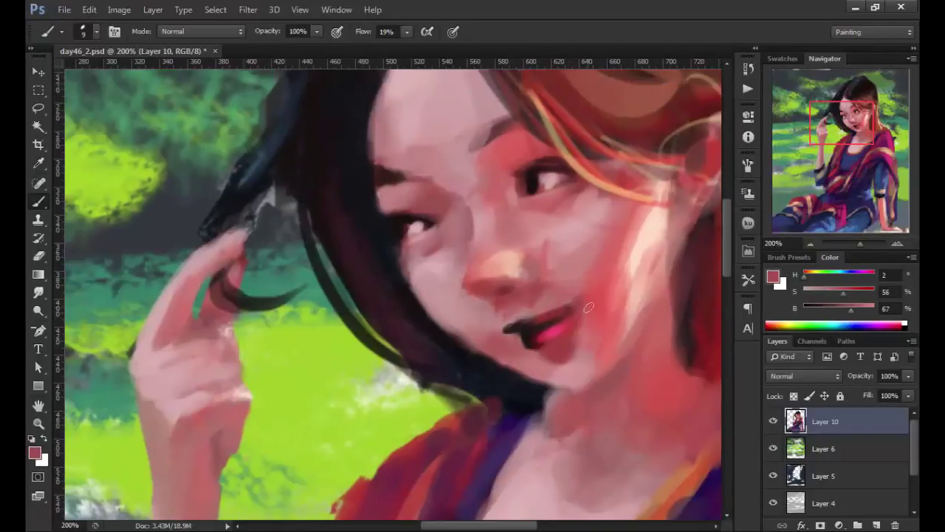
{"action": "left_click", "coordinate": [565, 355], "text": "alt"}
{"action": "scroll", "coordinate": [530, 369], "scroll_direction": "up", "scroll_amount": 1}
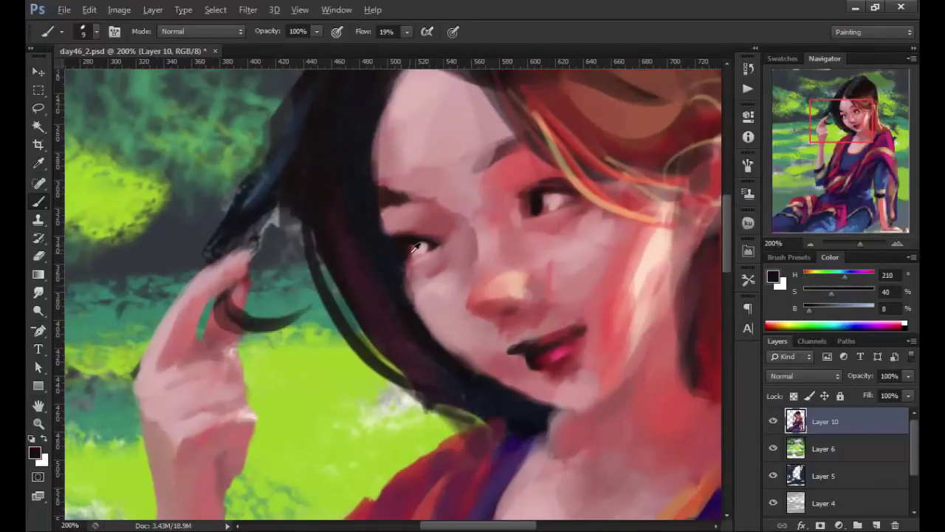
{"action": "left_click", "coordinate": [410, 258], "text": "alt"}
{"action": "left_click_drag", "start_coordinate": [490, 410], "coordinate": [467, 314]}
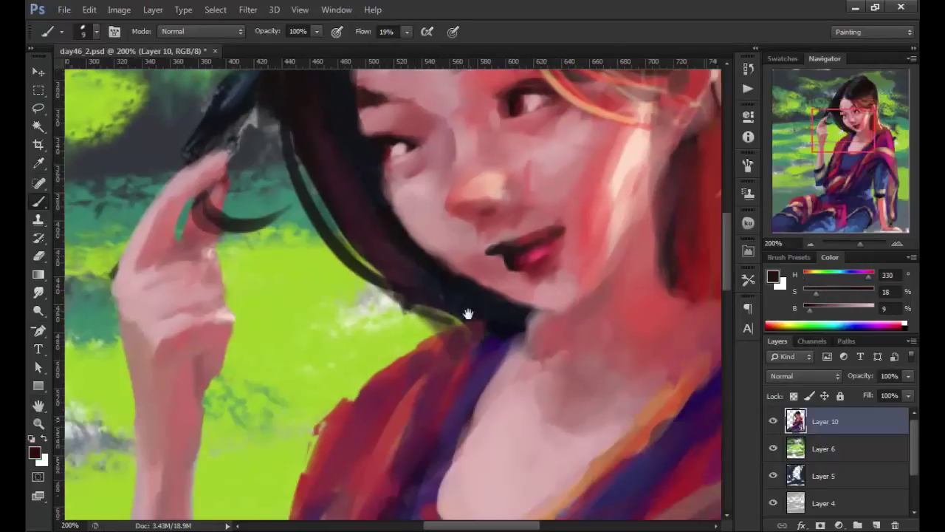
{"action": "left_click_drag", "start_coordinate": [532, 267], "coordinate": [540, 261]}
{"action": "left_click", "coordinate": [540, 262], "text": "alt"}
Step: Refine the skin pinks around the mouth and add dark accents near the eye
{"action": "scroll", "coordinate": [551, 255], "scroll_direction": "up", "scroll_amount": 1}
{"action": "left_click", "coordinate": [499, 262], "text": "alt"}
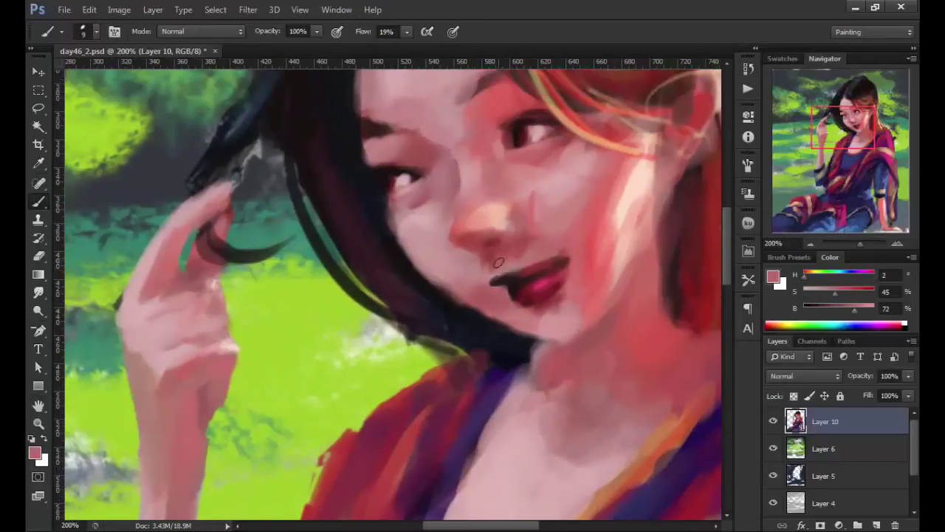
{"action": "left_click", "coordinate": [539, 242], "text": "alt"}
{"action": "left_click", "coordinate": [529, 218], "text": "alt"}
{"action": "left_click_drag", "start_coordinate": [537, 247], "coordinate": [556, 252]}
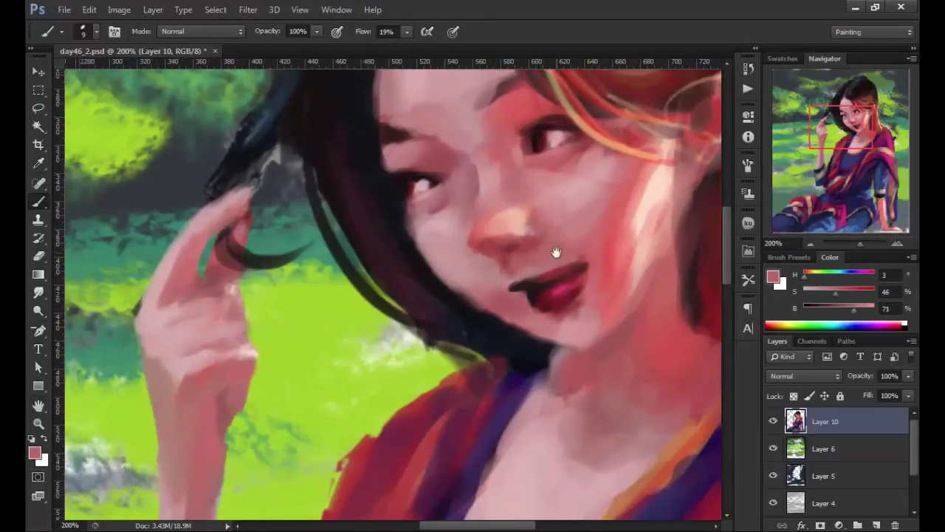
{"action": "left_click", "coordinate": [541, 222], "text": "alt"}
{"action": "scroll", "coordinate": [543, 214], "scroll_direction": "up", "scroll_amount": 1}
{"action": "left_click", "coordinate": [525, 166], "text": "alt"}
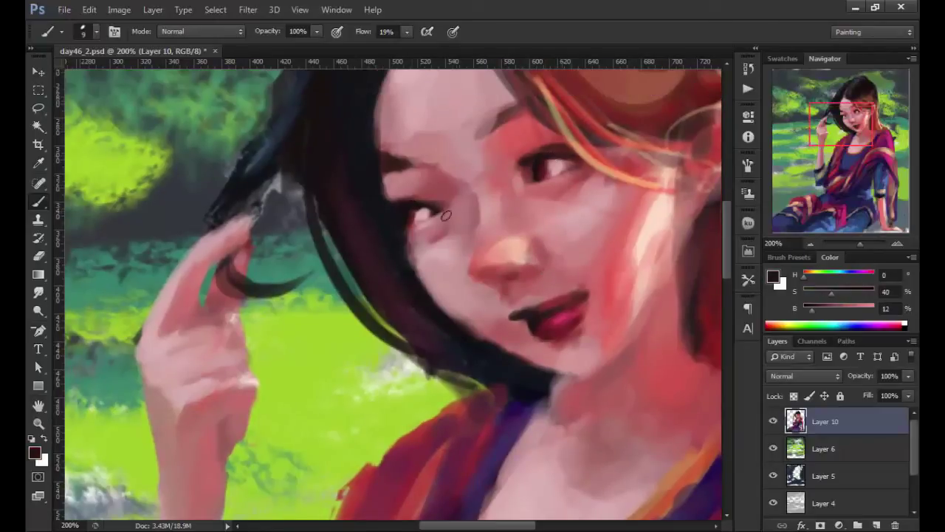
Step: Pick a soft pink skin tone, zoom out and make Layer 6 active
{"action": "left_click", "coordinate": [380, 159], "text": "alt"}
{"action": "scroll", "coordinate": [464, 312], "scroll_direction": "up", "scroll_amount": 1}
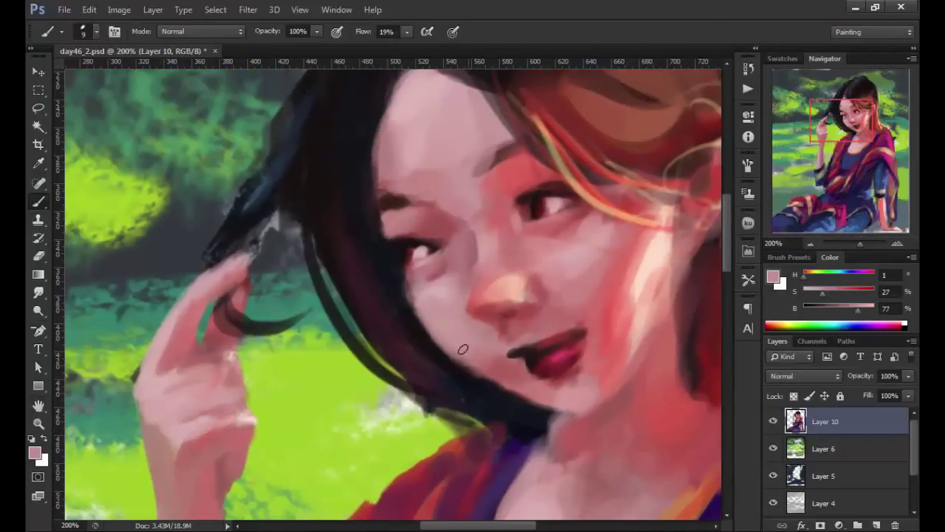
{"action": "key", "text": "ctrl+minus"}
{"action": "key", "text": "ctrl+minus"}
{"action": "key", "text": "ctrl+minus"}
{"action": "key", "text": "alt+bracketleft"}
Step: Add Layer 11 above Layer 6 and paint green and teal background blobs
{"action": "left_click", "coordinate": [877, 525]}
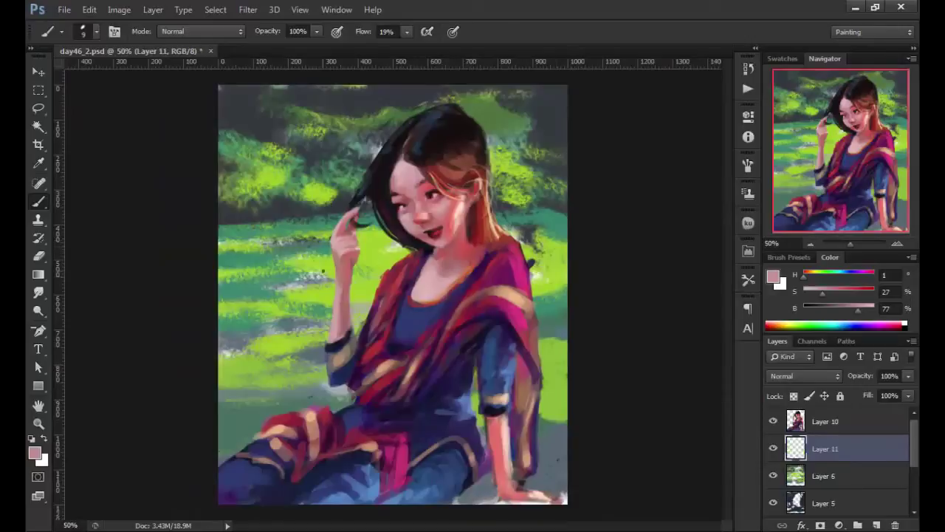
{"action": "left_click", "coordinate": [254, 243], "text": "alt"}
{"action": "left_click_drag", "start_coordinate": [263, 127], "coordinate": [235, 103]}
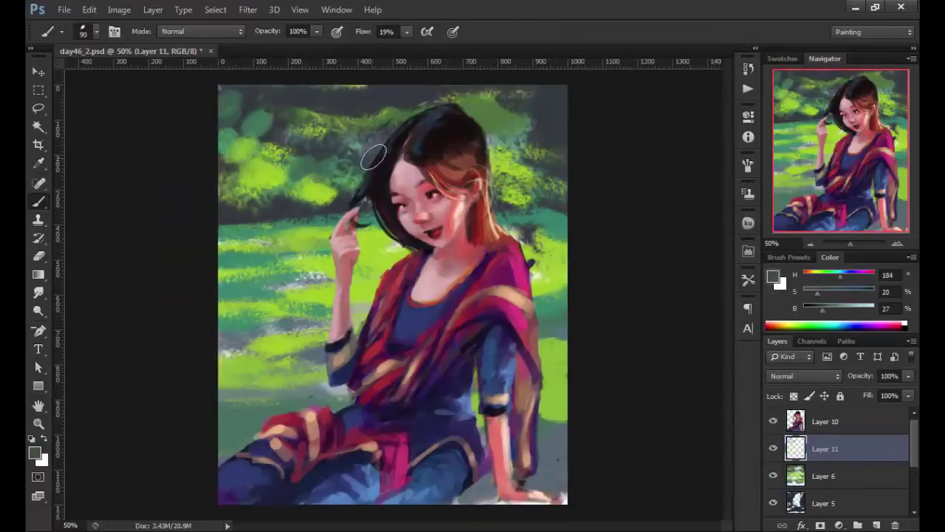
{"action": "left_click_drag", "start_coordinate": [354, 155], "coordinate": [373, 141]}
{"action": "left_click", "coordinate": [521, 95], "text": "alt"}
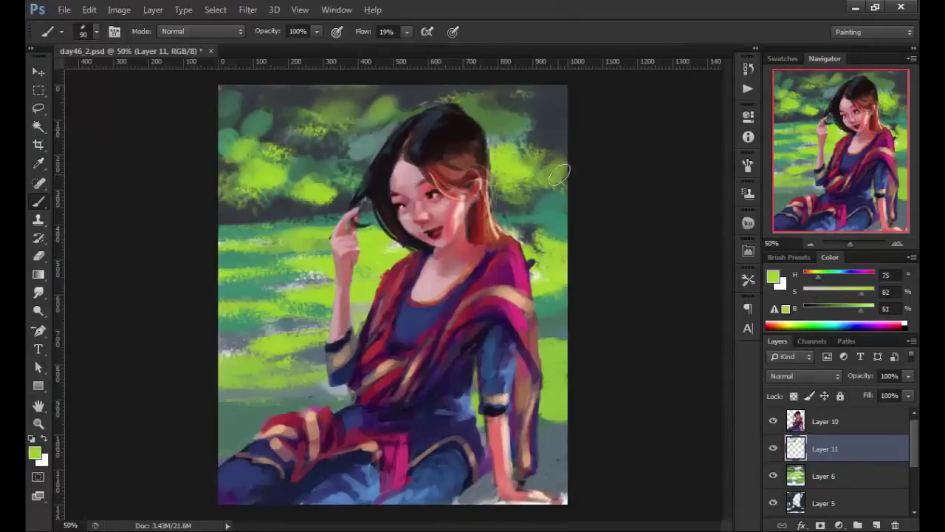
Step: Paint bright yellow-green sunlight around the head, shoulder and grass
{"action": "left_click", "coordinate": [788, 325]}
{"action": "left_click_drag", "start_coordinate": [510, 133], "coordinate": [550, 152]}
{"action": "mouse_move", "coordinate": [325, 181]}
{"action": "left_mouse_down"}
{"action": "mouse_move", "coordinate": [264, 158]}
{"action": "mouse_move", "coordinate": [340, 140]}
{"action": "left_mouse_up"}
{"action": "left_click_drag", "start_coordinate": [539, 247], "coordinate": [550, 277]}
{"action": "mouse_move", "coordinate": [329, 270]}
{"action": "left_mouse_down"}
{"action": "mouse_move", "coordinate": [263, 280]}
{"action": "mouse_move", "coordinate": [295, 333]}
{"action": "left_mouse_up"}
{"action": "left_click_drag", "start_coordinate": [554, 328], "coordinate": [561, 414]}
{"action": "left_click_drag", "start_coordinate": [354, 384], "coordinate": [248, 394]}
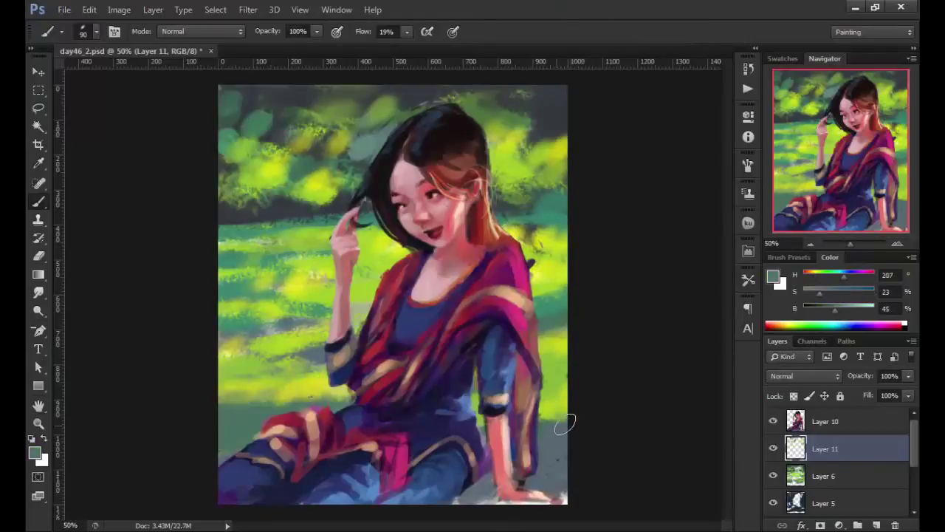
Step: On Layer 10, deepen indigo shadows along the sleeve and jeans
{"action": "key", "text": "bracketleft"}
{"action": "key", "text": "bracketleft"}
{"action": "key", "text": "bracketleft"}
{"action": "key", "text": "alt+bracketright"}
{"action": "left_click", "coordinate": [476, 424], "text": "alt"}
{"action": "left_click_drag", "start_coordinate": [473, 395], "coordinate": [471, 415]}
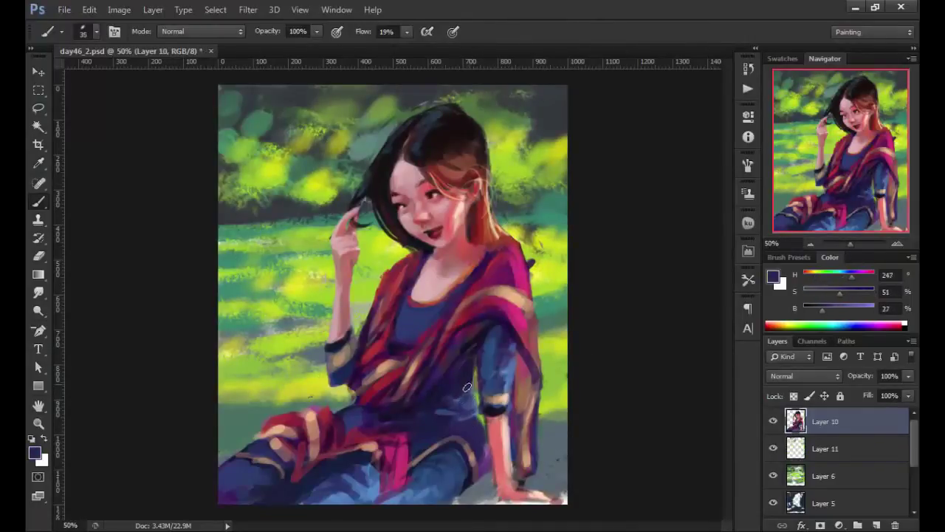
{"action": "left_click_drag", "start_coordinate": [473, 351], "coordinate": [477, 442]}
{"action": "left_click", "coordinate": [479, 417], "text": "alt"}
{"action": "left_click_drag", "start_coordinate": [373, 488], "coordinate": [313, 491]}
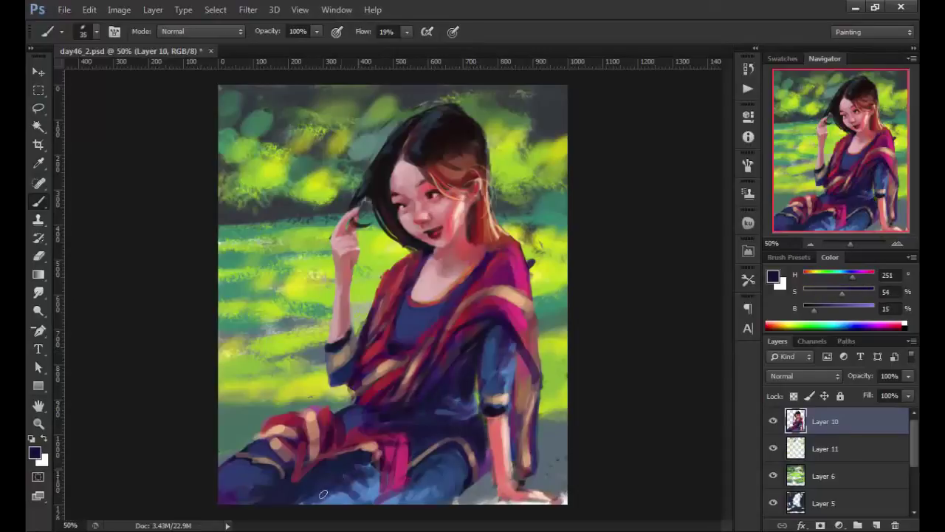
Step: Paint yellow-green rim light along the right arm and shoulder edge
{"action": "left_click", "coordinate": [326, 468], "text": "alt"}
{"action": "left_click", "coordinate": [547, 369], "text": "alt"}
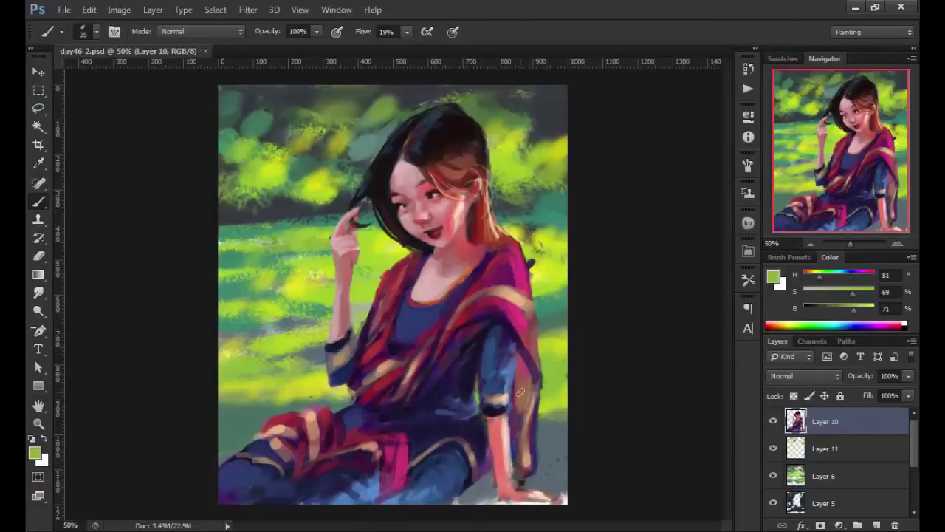
{"action": "left_click_drag", "start_coordinate": [522, 379], "coordinate": [522, 416]}
{"action": "left_click_drag", "start_coordinate": [526, 277], "coordinate": [529, 299]}
{"action": "left_click", "coordinate": [529, 296], "text": "alt"}
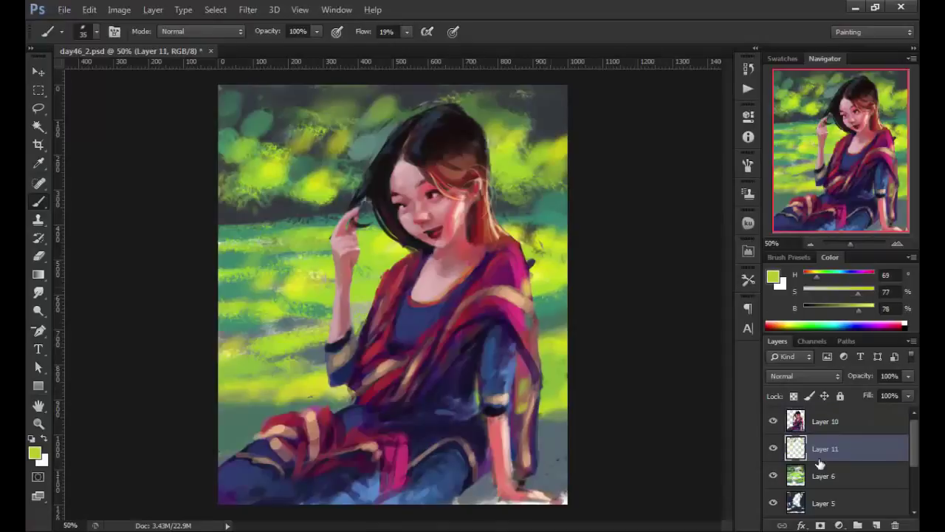
Step: Darken the lower jeans with dark navy and blue shadows
{"action": "key", "text": "e"}
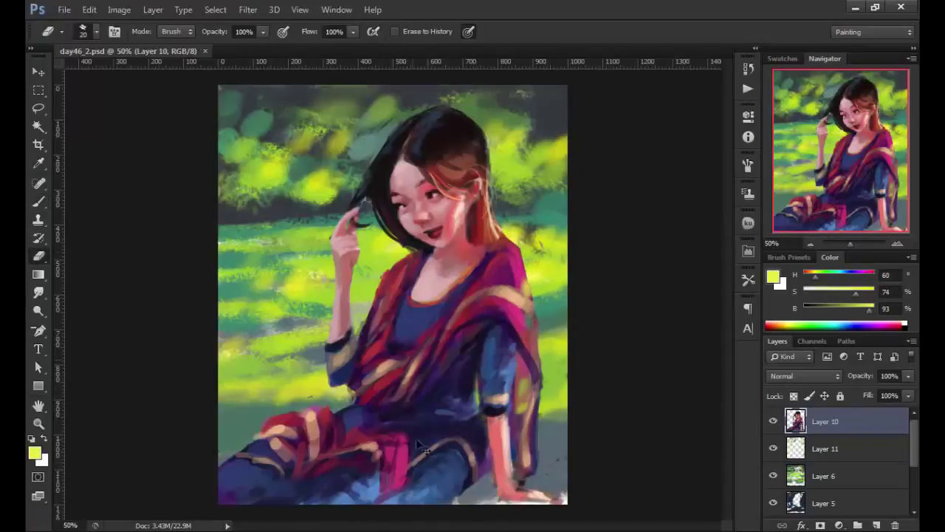
{"action": "key", "text": "b"}
{"action": "left_click", "coordinate": [485, 443], "text": "alt"}
{"action": "left_click_drag", "start_coordinate": [485, 445], "coordinate": [459, 480]}
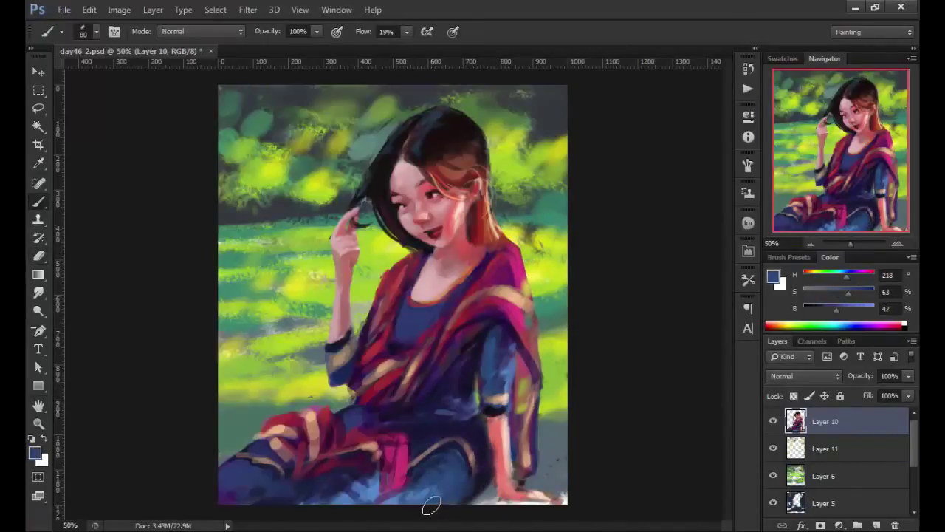
{"action": "left_click", "coordinate": [433, 500], "text": "alt"}
{"action": "left_click_drag", "start_coordinate": [384, 489], "coordinate": [302, 496]}
Step: Add near-black navy strokes to the lower-left jeans, neckline and scarf
{"action": "key", "text": "shift+0"}
{"action": "key", "text": "bracketleft"}
{"action": "key", "text": "bracketleft"}
{"action": "key", "text": "bracketleft"}
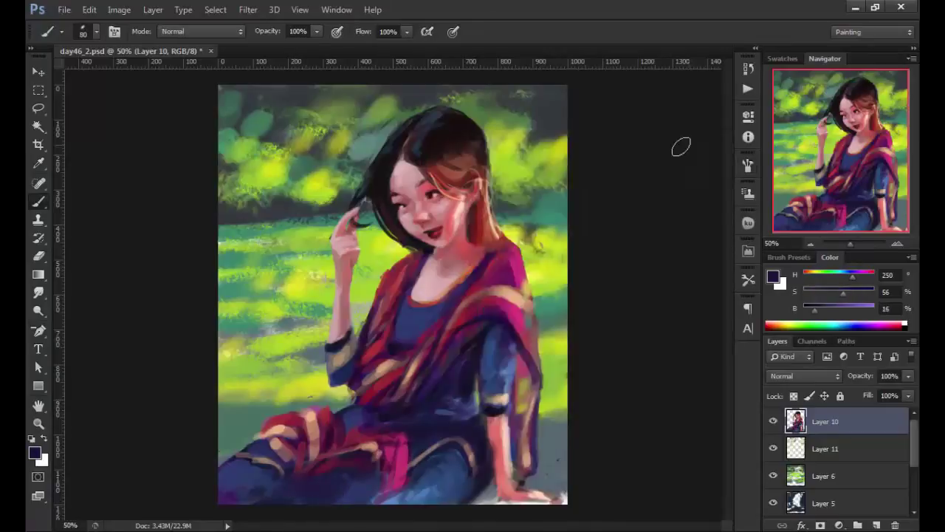
{"action": "left_click", "coordinate": [376, 454], "text": "alt"}
{"action": "left_click_drag", "start_coordinate": [373, 464], "coordinate": [310, 497]}
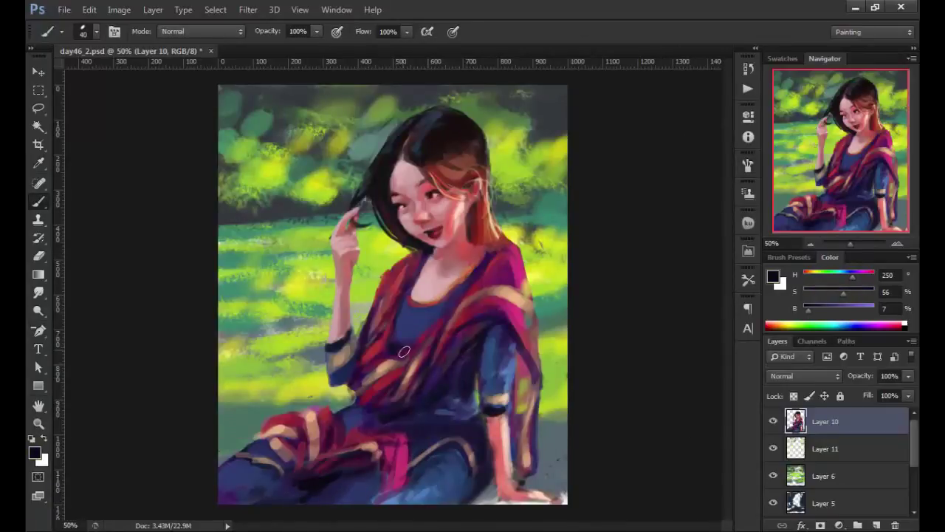
{"action": "left_click_drag", "start_coordinate": [404, 316], "coordinate": [399, 289]}
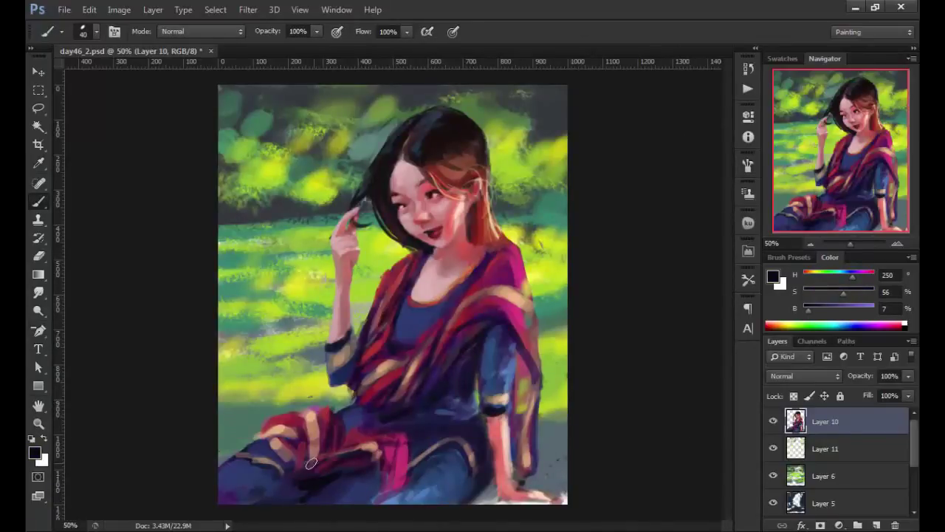
{"action": "left_click_drag", "start_coordinate": [311, 463], "coordinate": [384, 500]}
{"action": "left_click_drag", "start_coordinate": [233, 466], "coordinate": [310, 413]}
Step: Zoom out and flip the canvas horizontally
{"action": "key", "text": "e"}
{"action": "key", "text": "ctrl+t"}
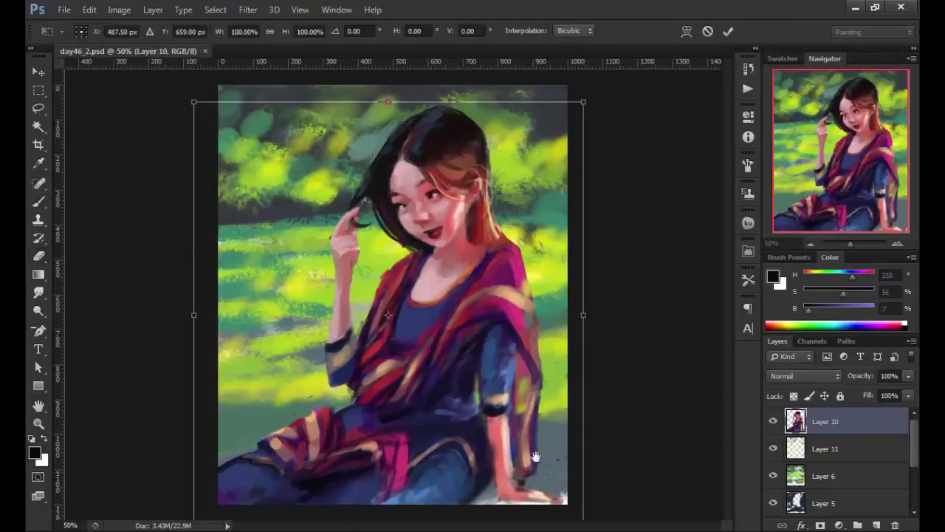
{"action": "key", "text": "ctrl+minus"}
{"action": "key", "text": "Escape"}
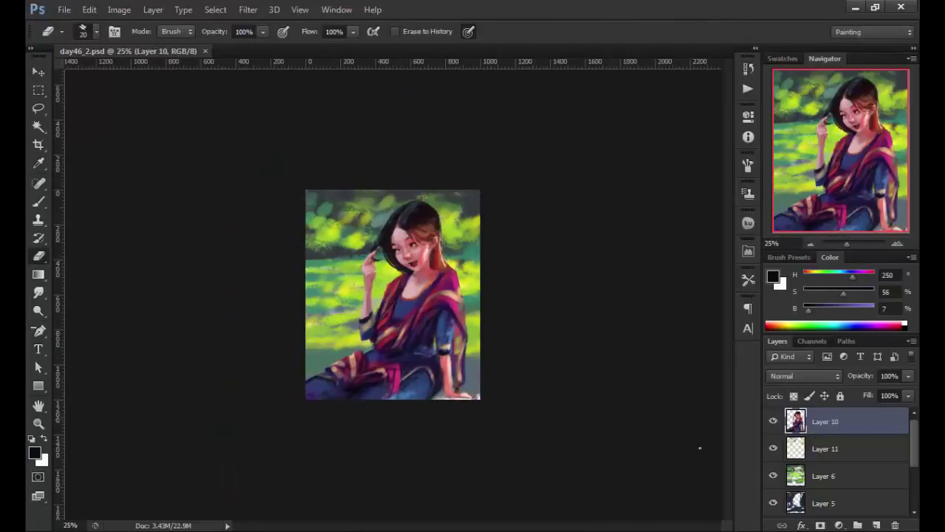
{"action": "left_click", "coordinate": [481, 402]}
{"action": "key", "text": "ctrl+shift+alt+n"}
Step: Add new empty layers and set up a large soft brush with yellow tones
{"action": "key", "text": "ctrl+alt+shift+h"}
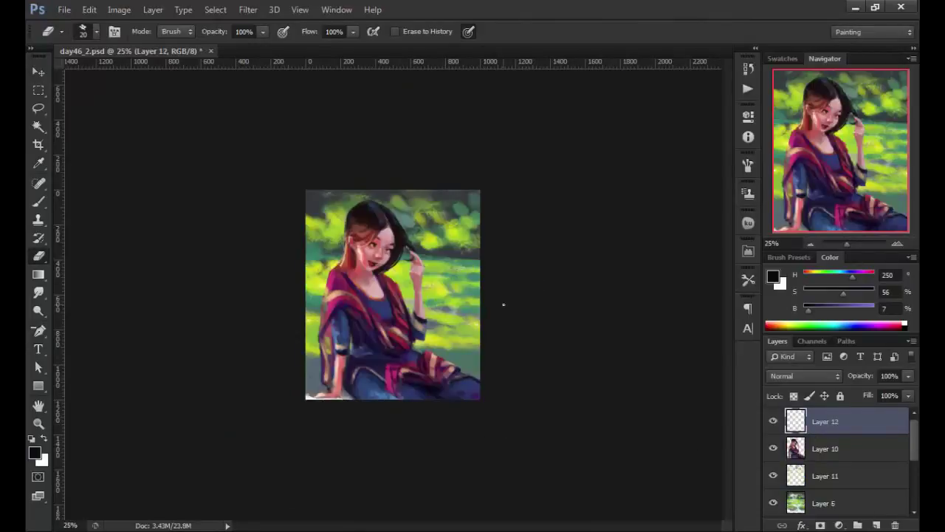
{"action": "key", "text": "ctrl+shift+alt+n"}
{"action": "left_click", "coordinate": [747, 275]}
{"action": "left_click", "coordinate": [705, 243]}
{"action": "left_click", "coordinate": [747, 275]}
{"action": "key", "text": "ctrl+shift+alt+n"}
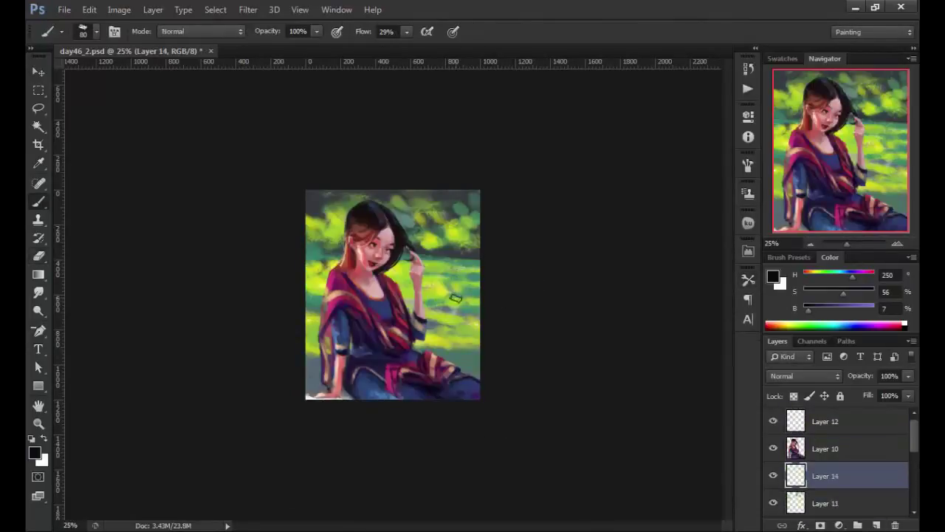
{"action": "left_click", "coordinate": [747, 275]}
{"action": "left_click", "coordinate": [650, 272]}
{"action": "left_click", "coordinate": [747, 276]}
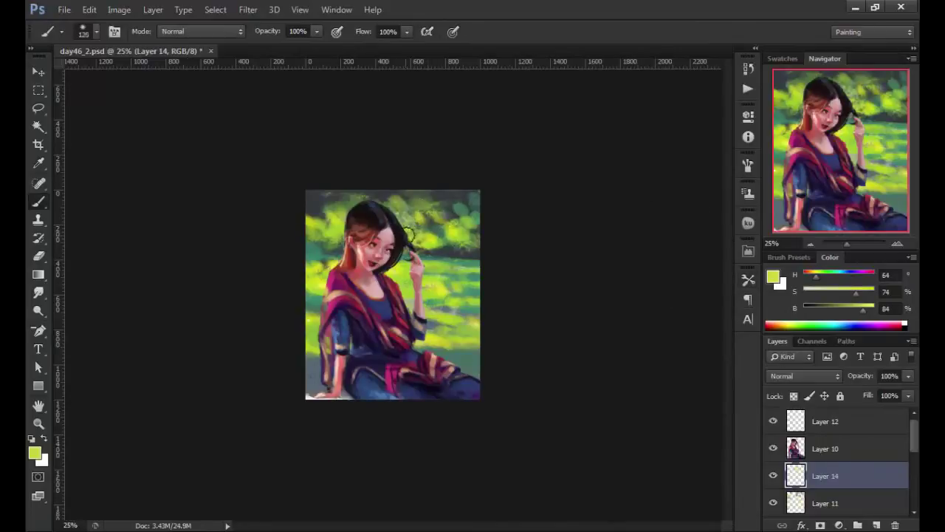
Step: Paint yellow, yellow-green and dark grey strokes across the background
{"action": "left_click_drag", "start_coordinate": [325, 210], "coordinate": [443, 207]}
{"action": "left_click", "coordinate": [436, 254], "text": "alt"}
{"action": "mouse_move", "coordinate": [306, 270]}
{"action": "left_mouse_down"}
{"action": "mouse_move", "coordinate": [480, 272]}
{"action": "mouse_move", "coordinate": [433, 306]}
{"action": "mouse_move", "coordinate": [443, 336]}
{"action": "left_mouse_up"}
{"action": "left_click", "coordinate": [473, 325], "text": "alt"}
{"action": "left_click", "coordinate": [313, 334], "text": "alt"}
{"action": "left_click_drag", "start_coordinate": [310, 290], "coordinate": [328, 270]}
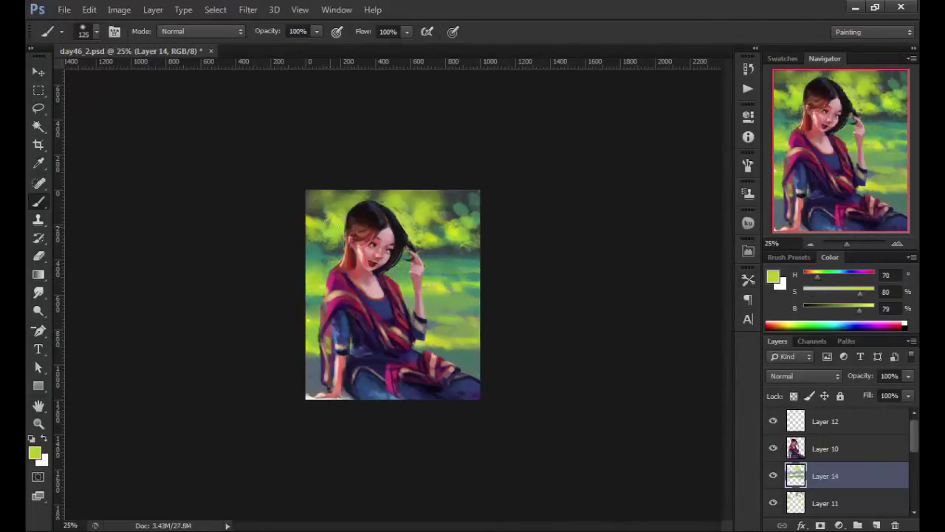
{"action": "left_click", "coordinate": [443, 207], "text": "alt"}
{"action": "left_click_drag", "start_coordinate": [447, 193], "coordinate": [391, 222]}
{"action": "left_click", "coordinate": [455, 223], "text": "alt"}
{"action": "left_click", "coordinate": [446, 398], "text": "alt"}
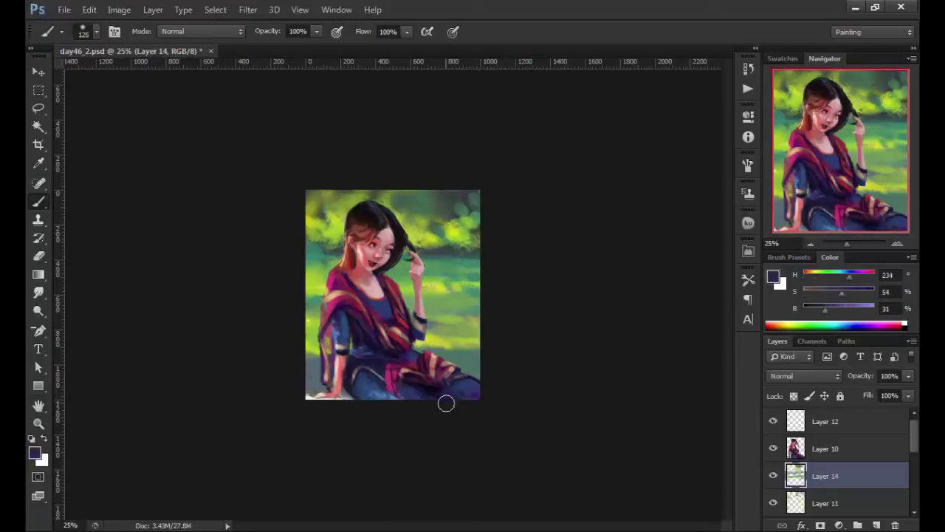
Step: Add Layer 15 set to Overlay blending and pick a bright pink-red
{"action": "key", "text": "ctrl+shift+alt+n"}
{"action": "left_click", "coordinate": [803, 375]}
{"action": "left_click", "coordinate": [778, 183]}
{"action": "left_click", "coordinate": [897, 323]}
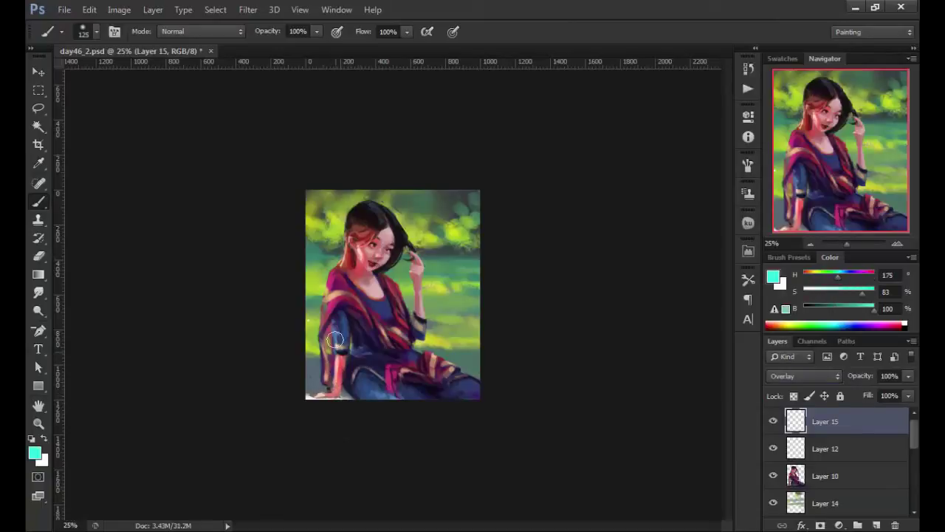
Step: Shift the colour to bright blue and glaze it over the figure on Layer 15
{"action": "left_click_drag", "start_coordinate": [336, 373], "coordinate": [336, 328]}
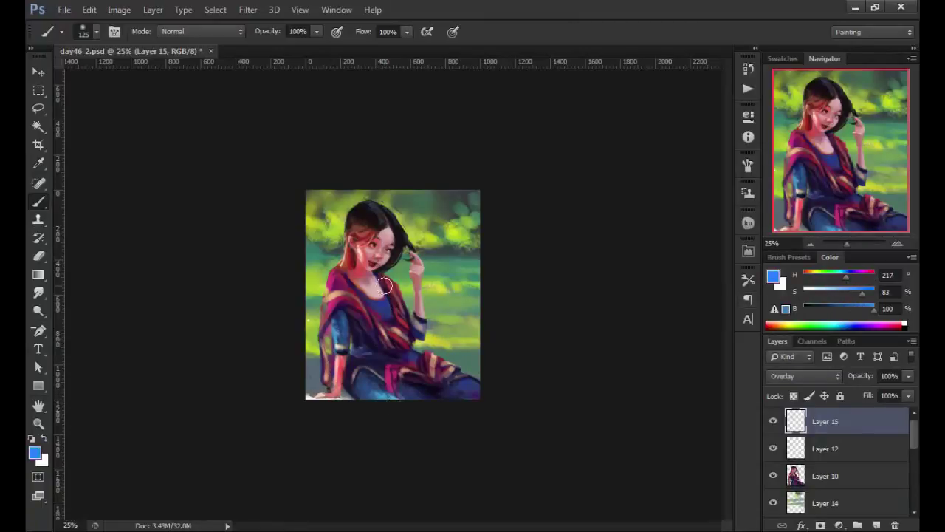
{"action": "left_click_drag", "start_coordinate": [390, 221], "coordinate": [444, 254]}
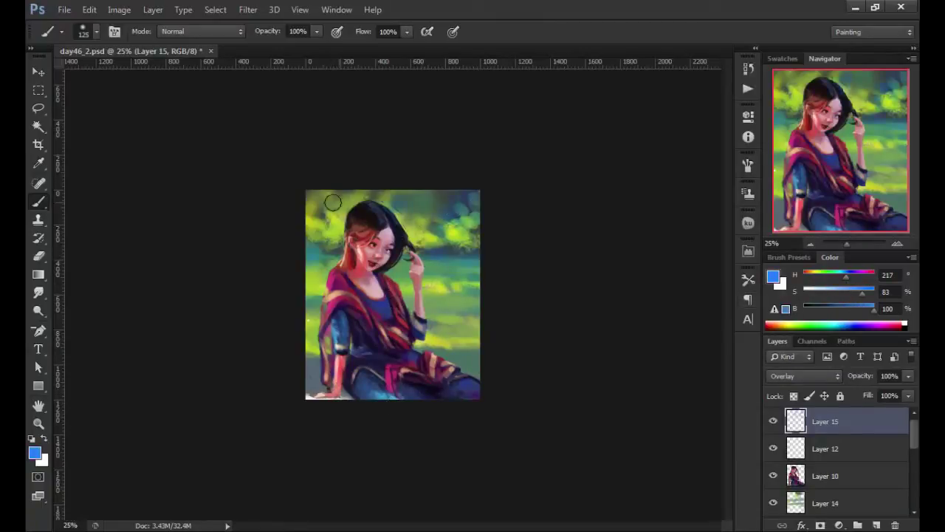